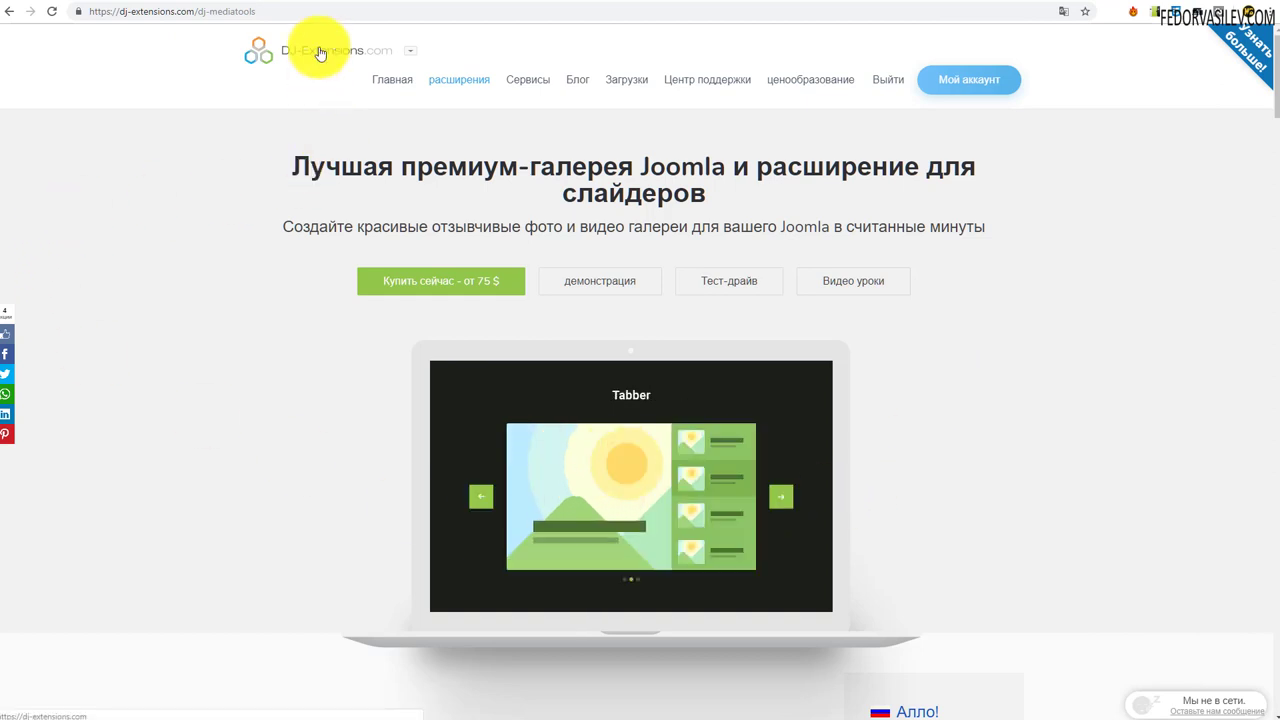
- Review the DJ-MediaTools product page down to the list of extensions the gallery integrates with, dismissing the promotional popup
{"action": "mouse_move", "coordinate": [480, 77]}
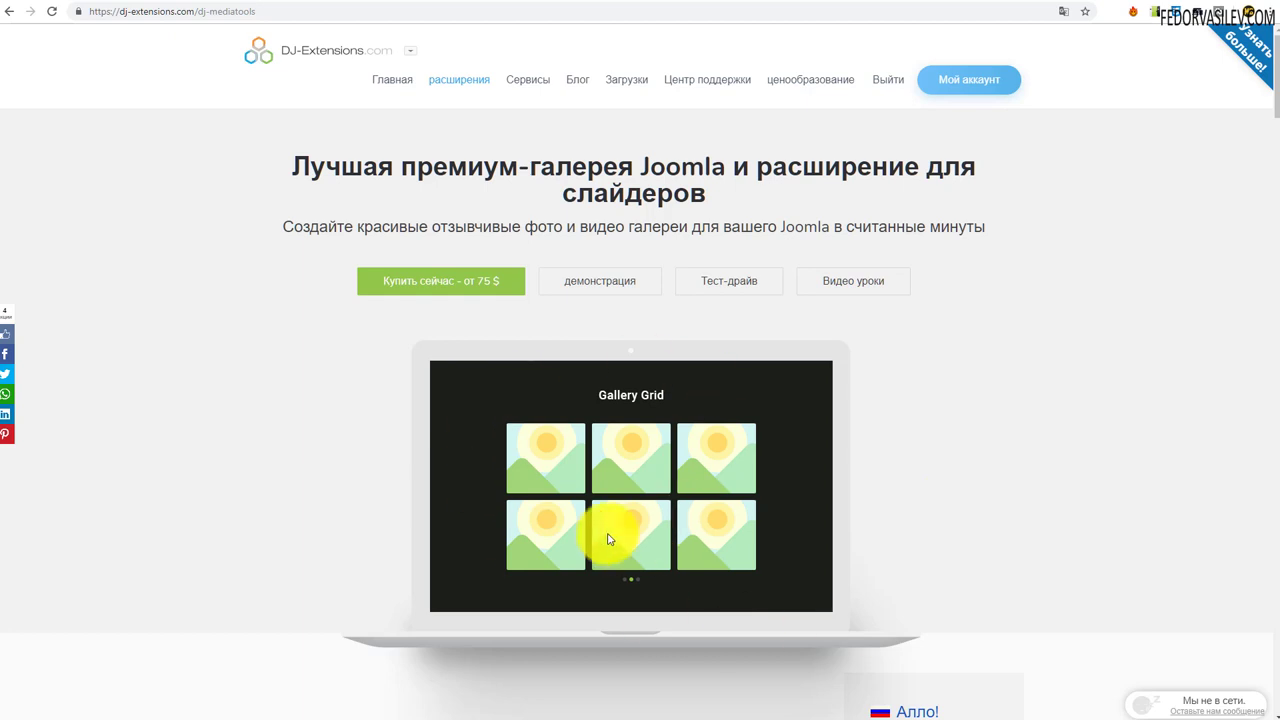
{"action": "scroll", "coordinate": [577, 525], "scroll_direction": "down", "scroll_amount": 1}
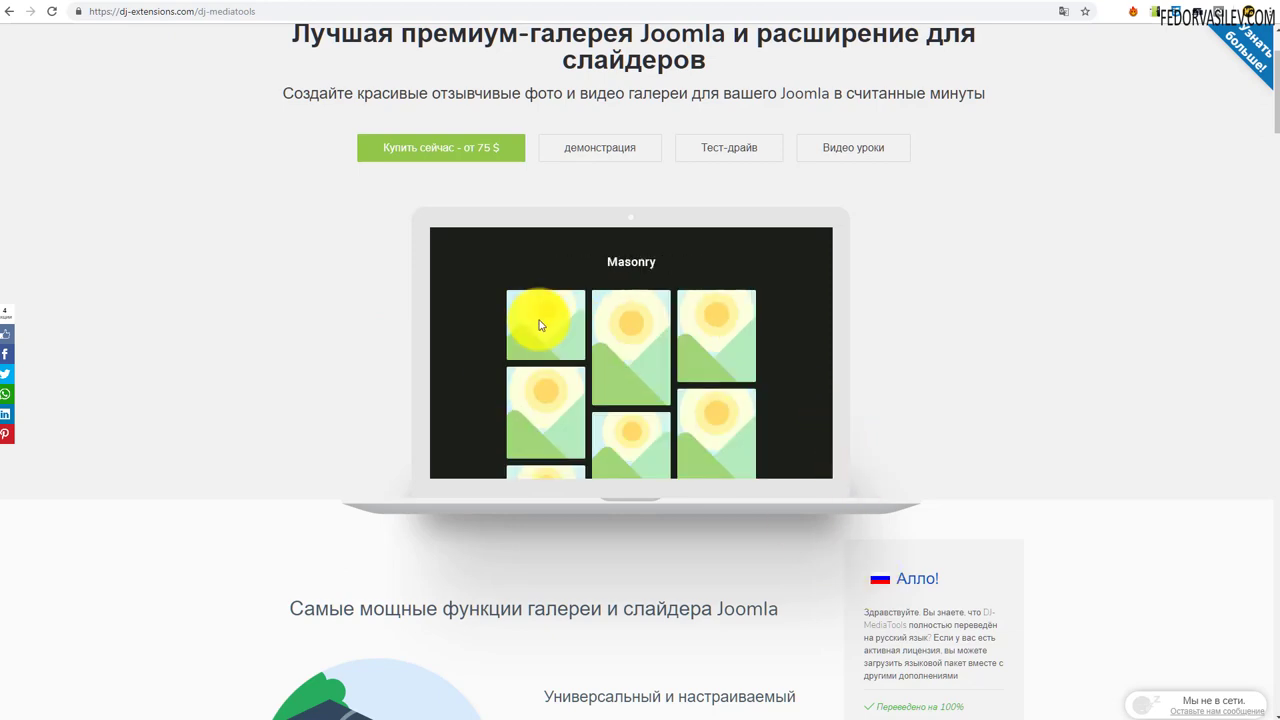
{"action": "scroll", "coordinate": [537, 325], "scroll_direction": "down", "scroll_amount": 17}
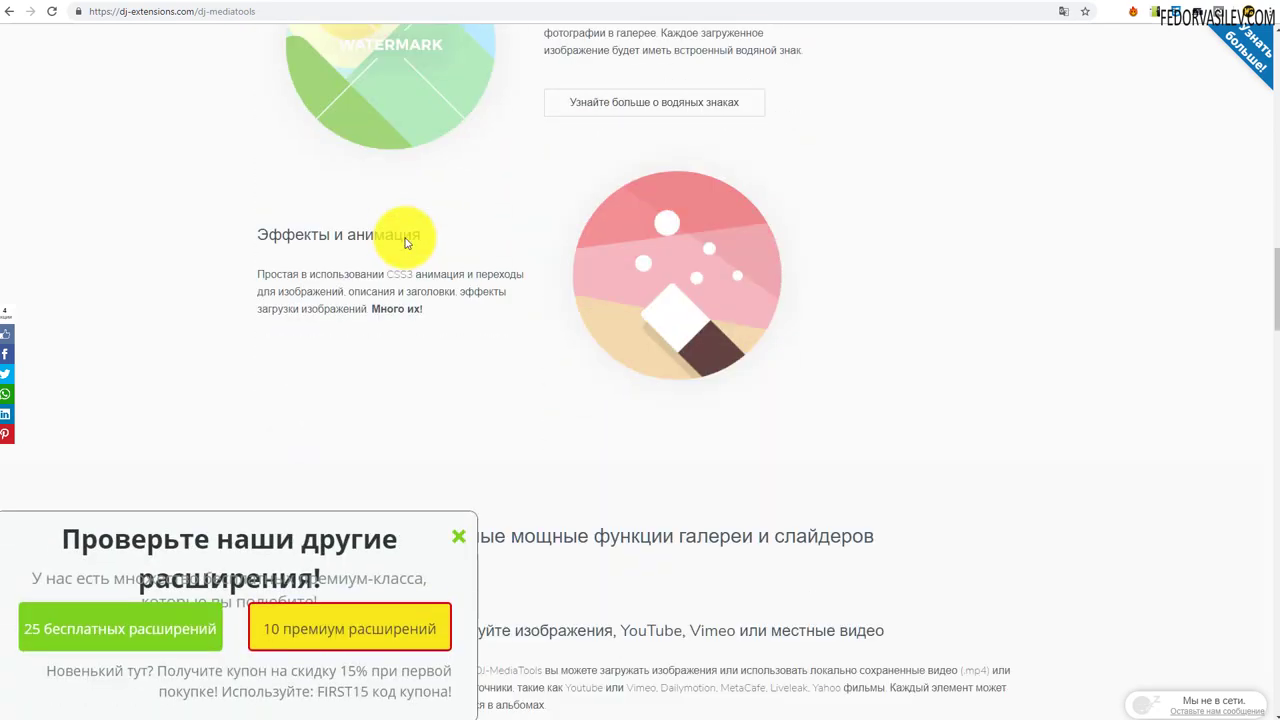
{"action": "left_click", "coordinate": [458, 536]}
{"action": "scroll", "coordinate": [600, 323], "scroll_direction": "down", "scroll_amount": 8}
{"action": "scroll", "coordinate": [595, 325], "scroll_direction": "down", "scroll_amount": 4}
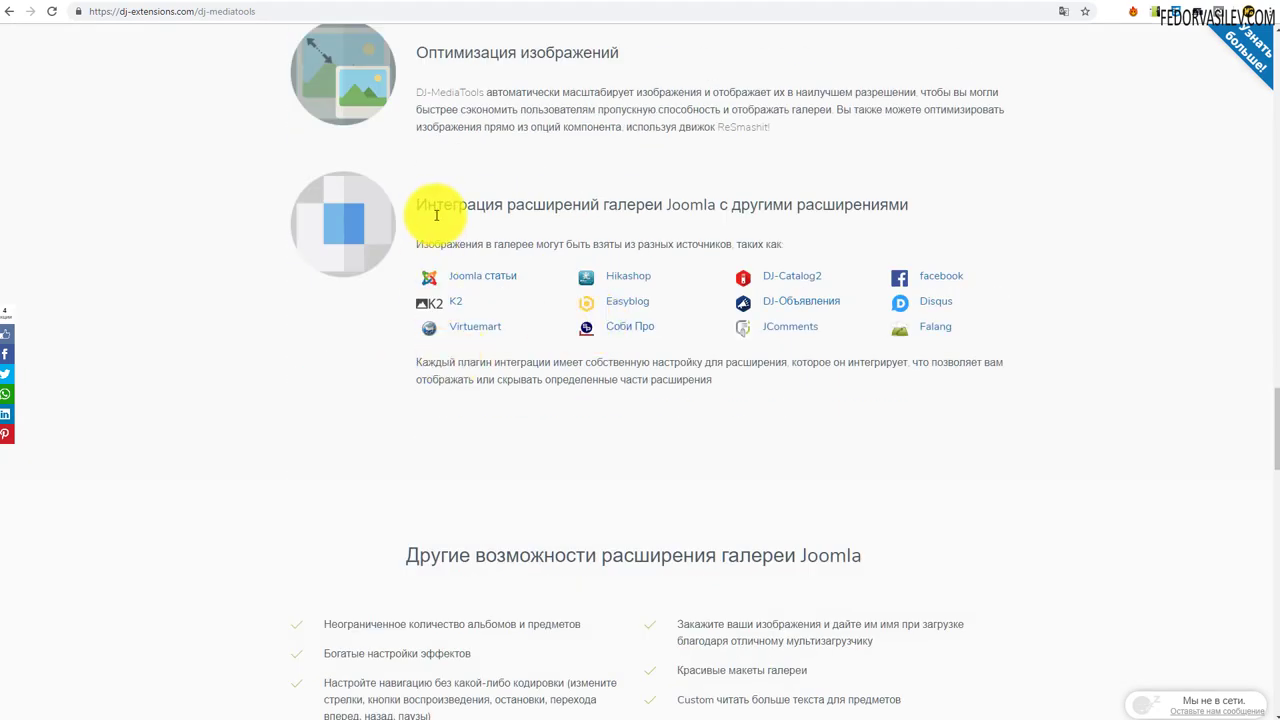
{"action": "scroll", "coordinate": [443, 331], "scroll_direction": "up", "scroll_amount": 1}
{"action": "left_click_drag", "start_coordinate": [443, 331], "coordinate": [908, 329]}
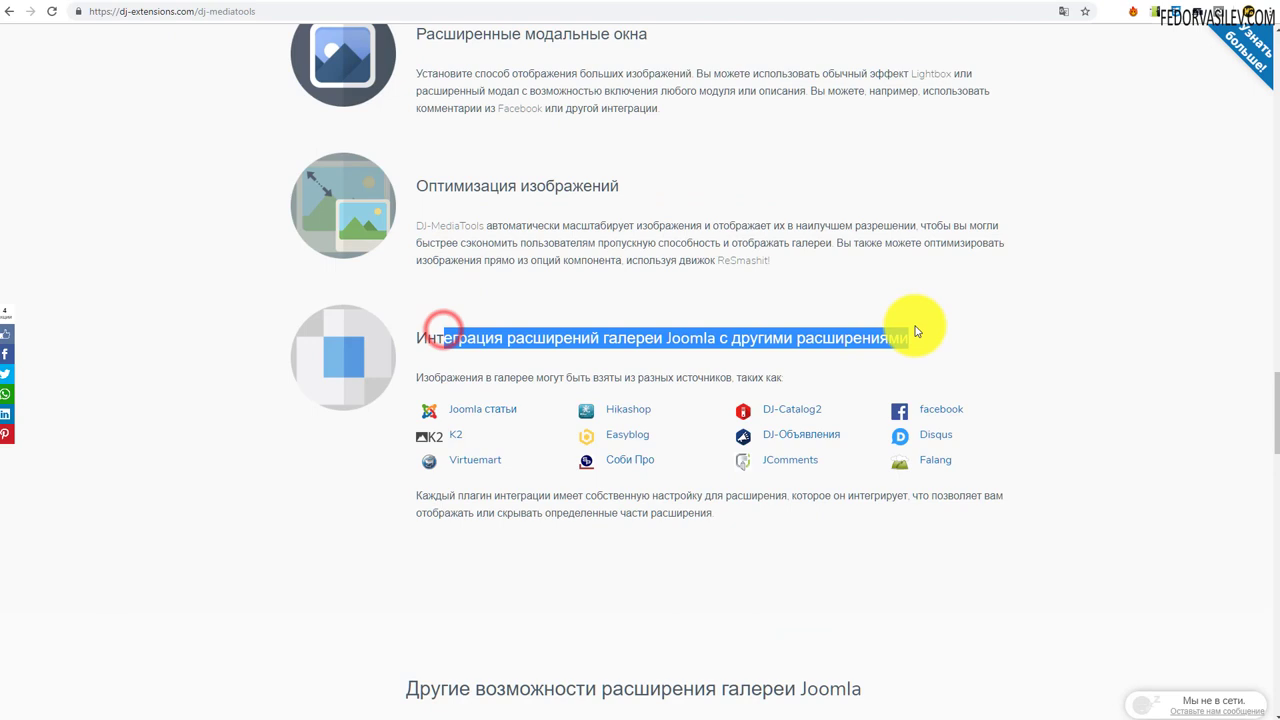
{"action": "left_click", "coordinate": [1066, 290]}
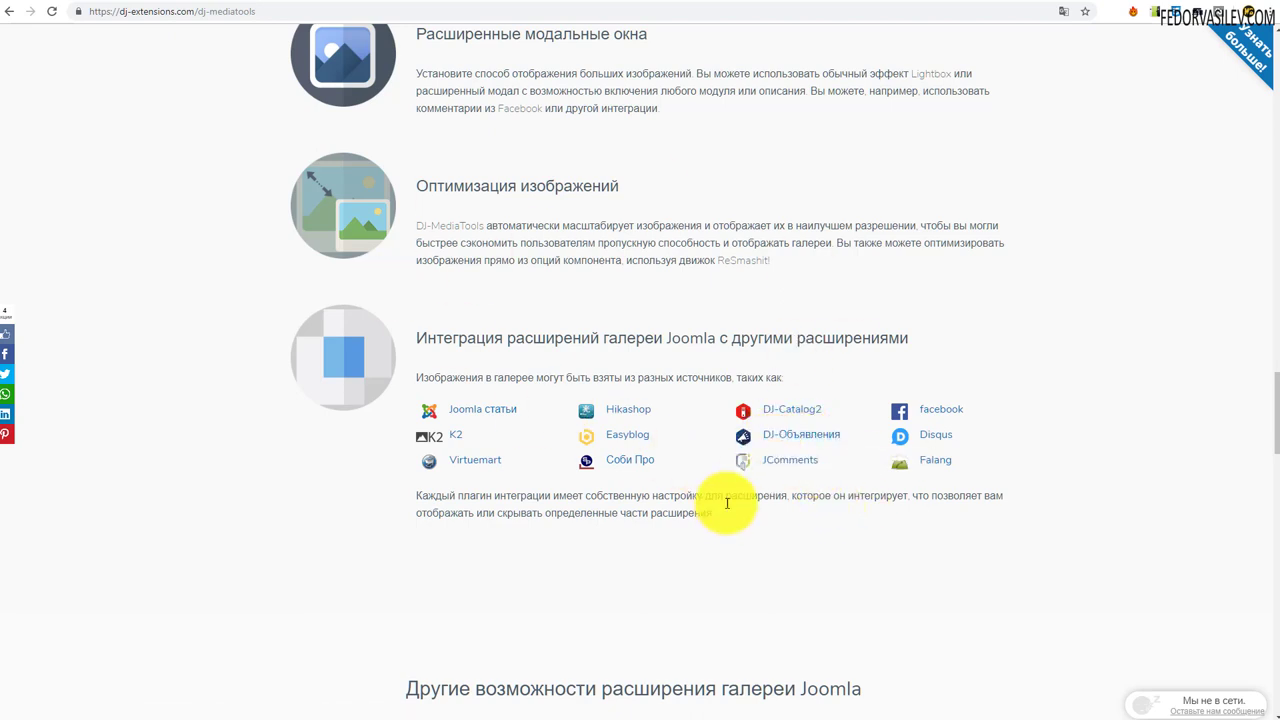
{"action": "left_click", "coordinate": [787, 470]}
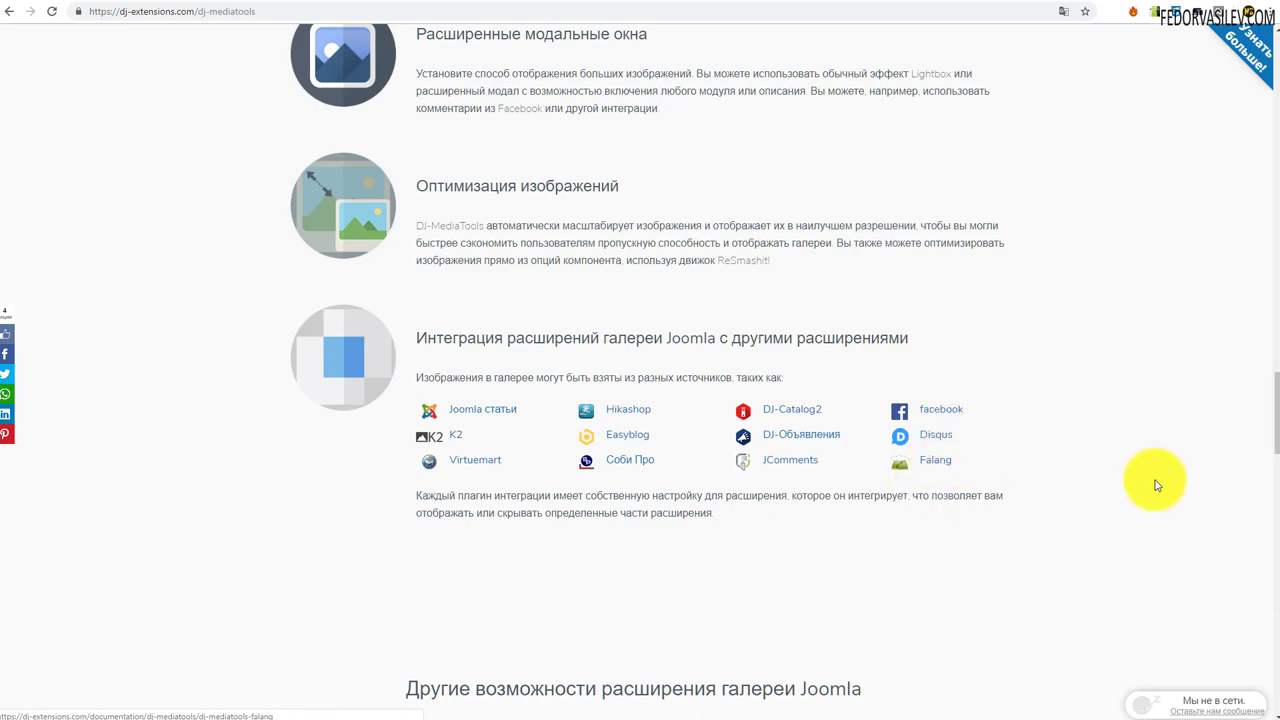
- Examine the remaining gallery features, the available translations and the note about the Russian language package
{"action": "scroll", "coordinate": [1154, 480], "scroll_direction": "down", "scroll_amount": 10}
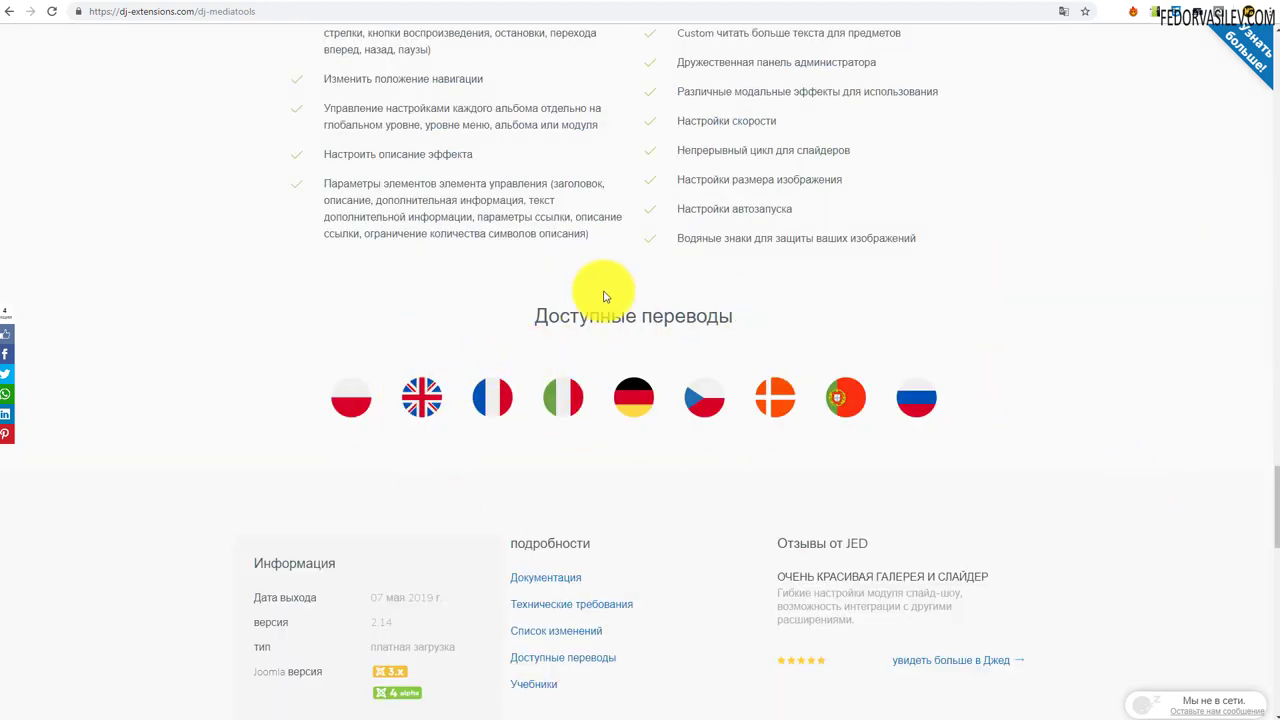
{"action": "scroll", "coordinate": [495, 493], "scroll_direction": "up", "scroll_amount": 2}
{"action": "scroll", "coordinate": [495, 493], "scroll_direction": "up", "scroll_amount": 20}
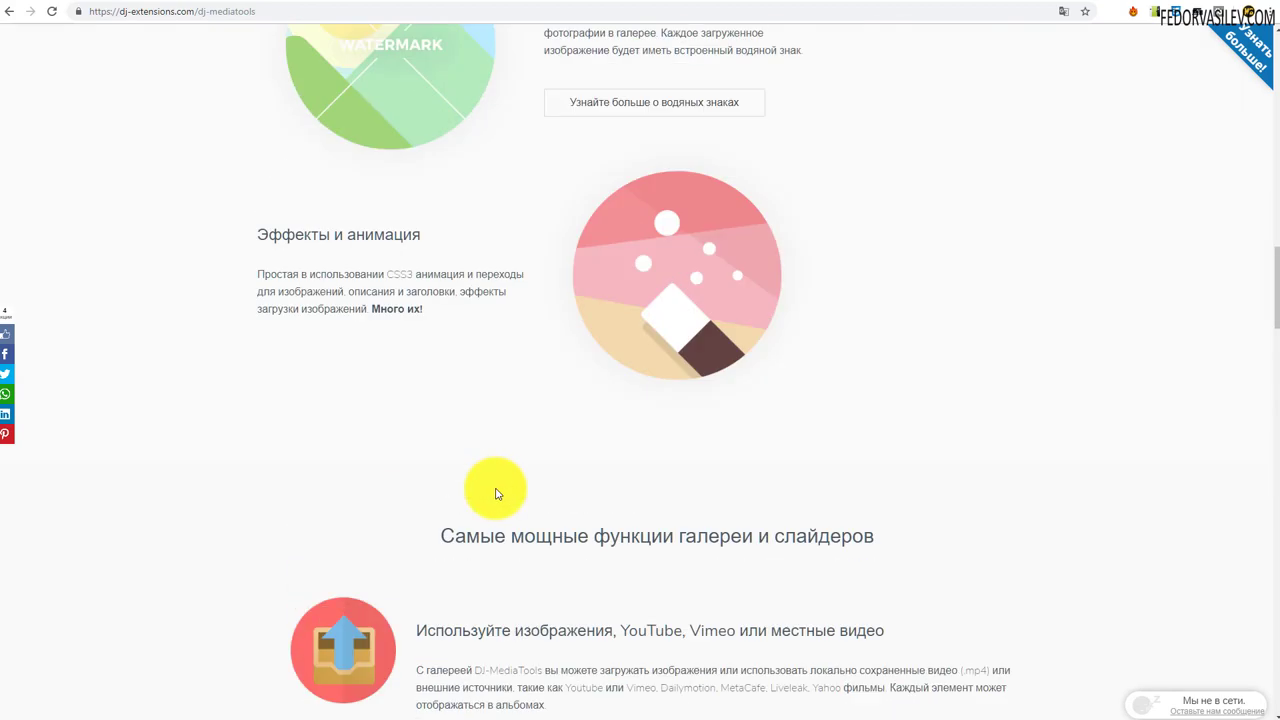
{"action": "scroll", "coordinate": [495, 493], "scroll_direction": "down", "scroll_amount": 4}
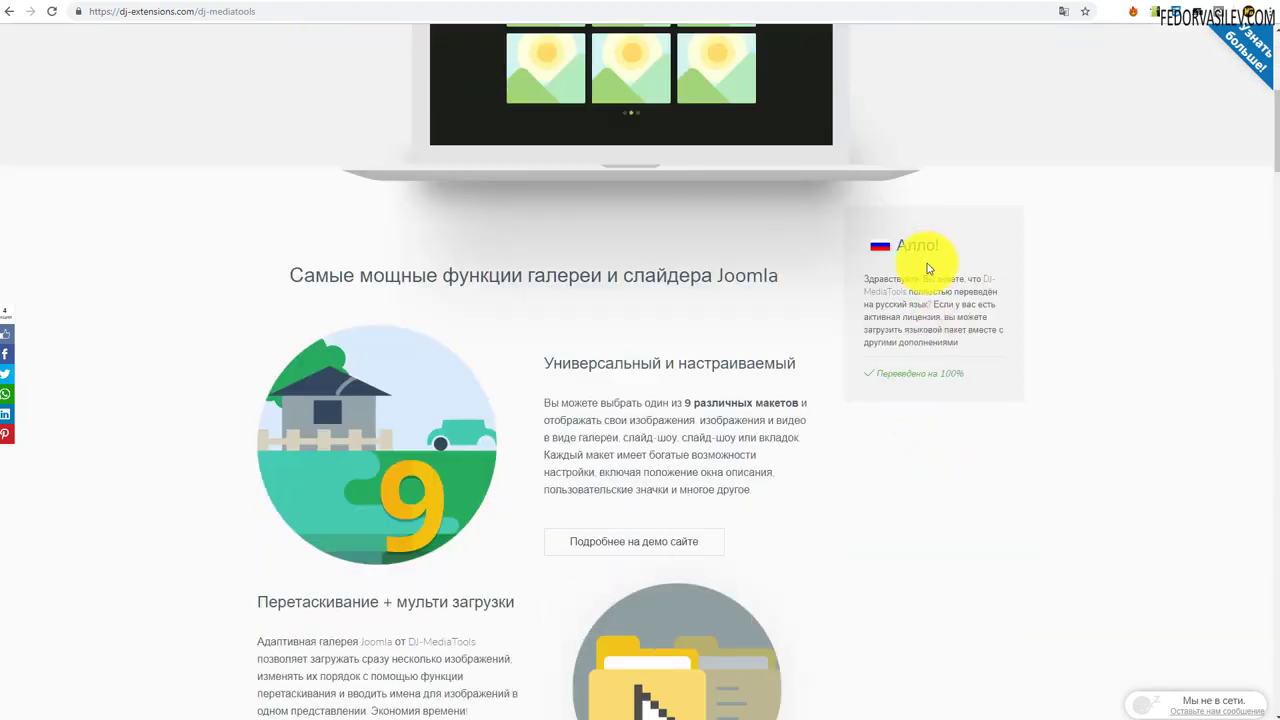
{"action": "left_click_drag", "start_coordinate": [903, 263], "coordinate": [950, 316]}
{"action": "left_click", "coordinate": [1146, 317]}
{"action": "scroll", "coordinate": [1146, 317], "scroll_direction": "up", "scroll_amount": 4}
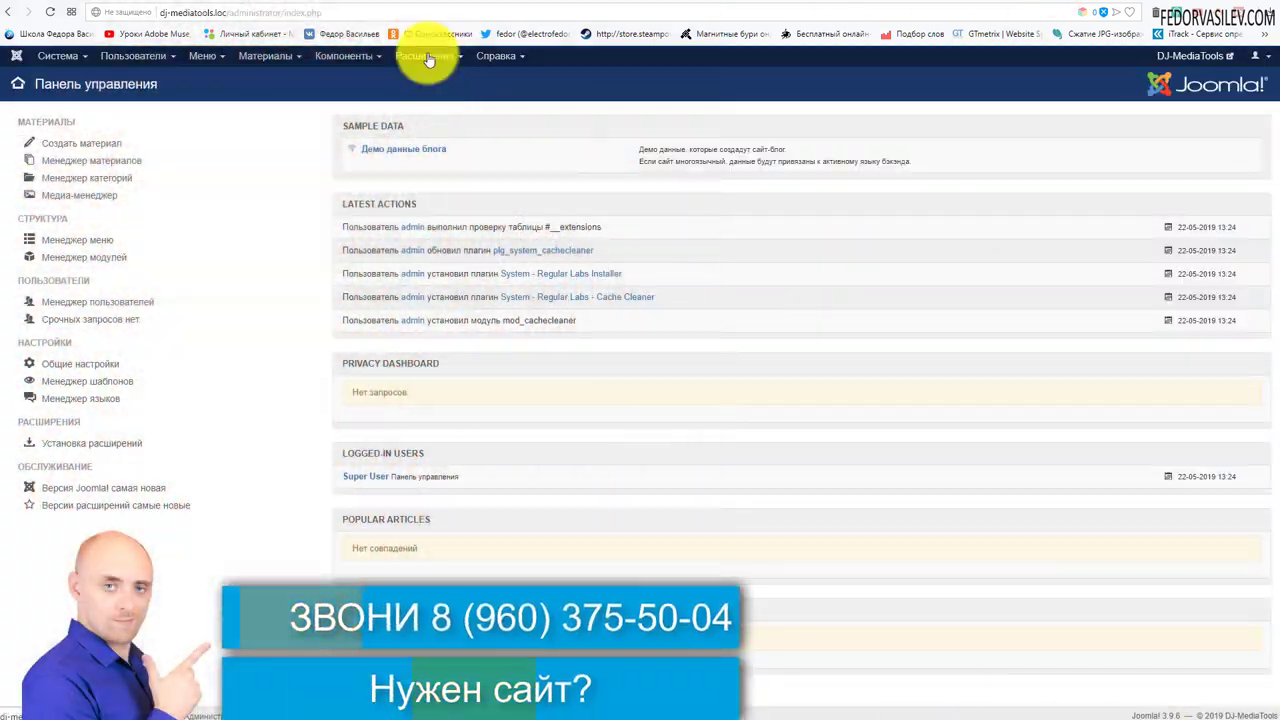
- Install the pkg_dj-mediatools-AIO-2.14.0.zip package in the Joomla administrator from the local archive folder
{"action": "left_click", "coordinate": [425, 56]}
{"action": "mouse_move", "coordinate": [428, 79]}
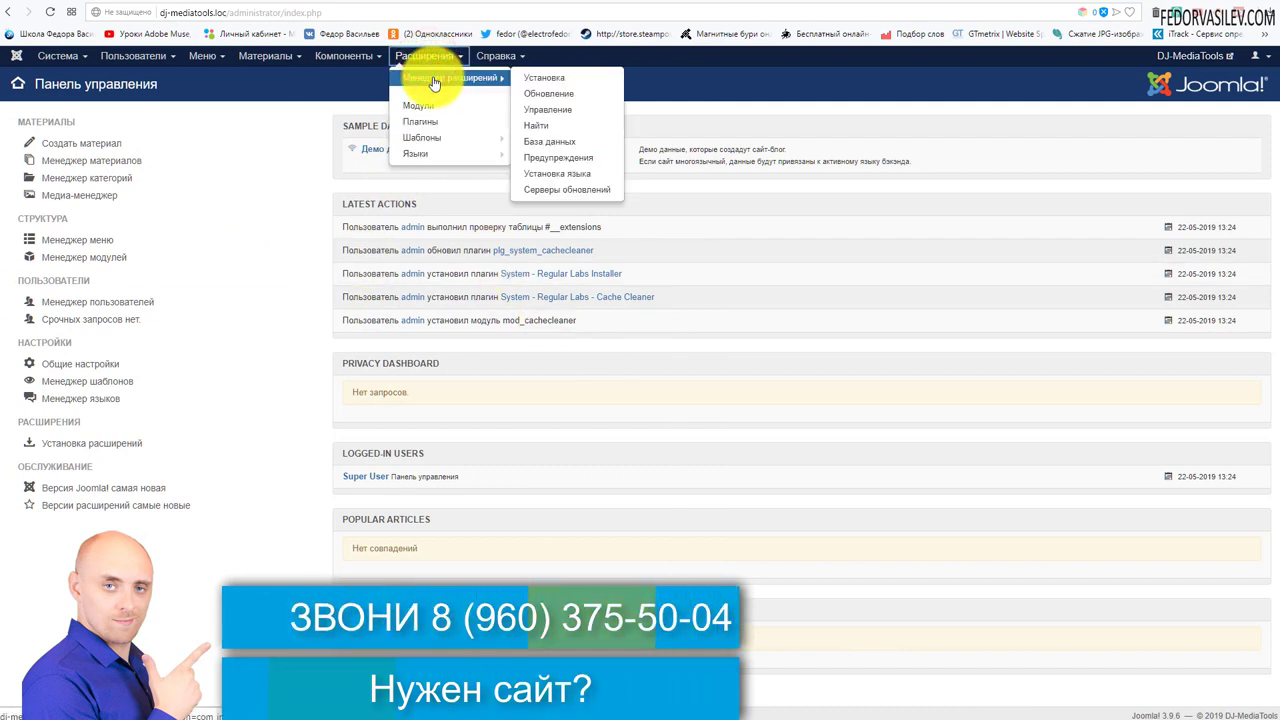
{"action": "left_click", "coordinate": [603, 84]}
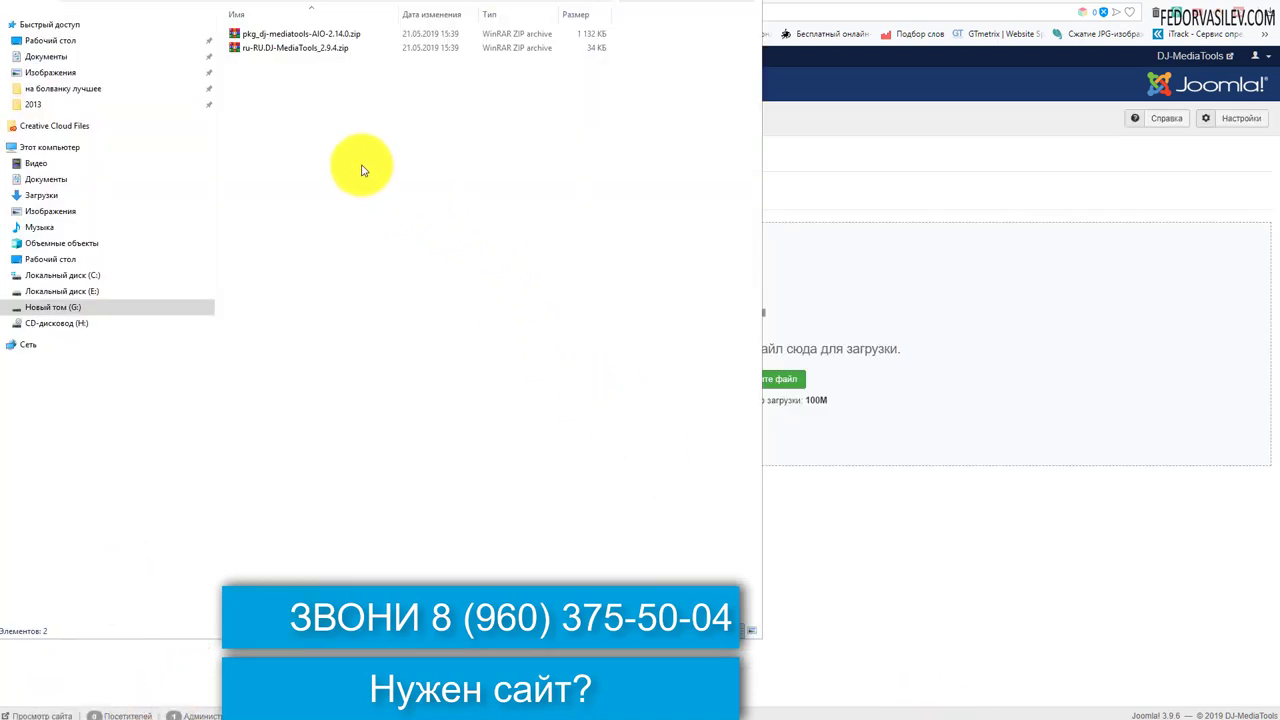
{"action": "left_click", "coordinate": [363, 165]}
{"action": "left_click", "coordinate": [272, 33]}
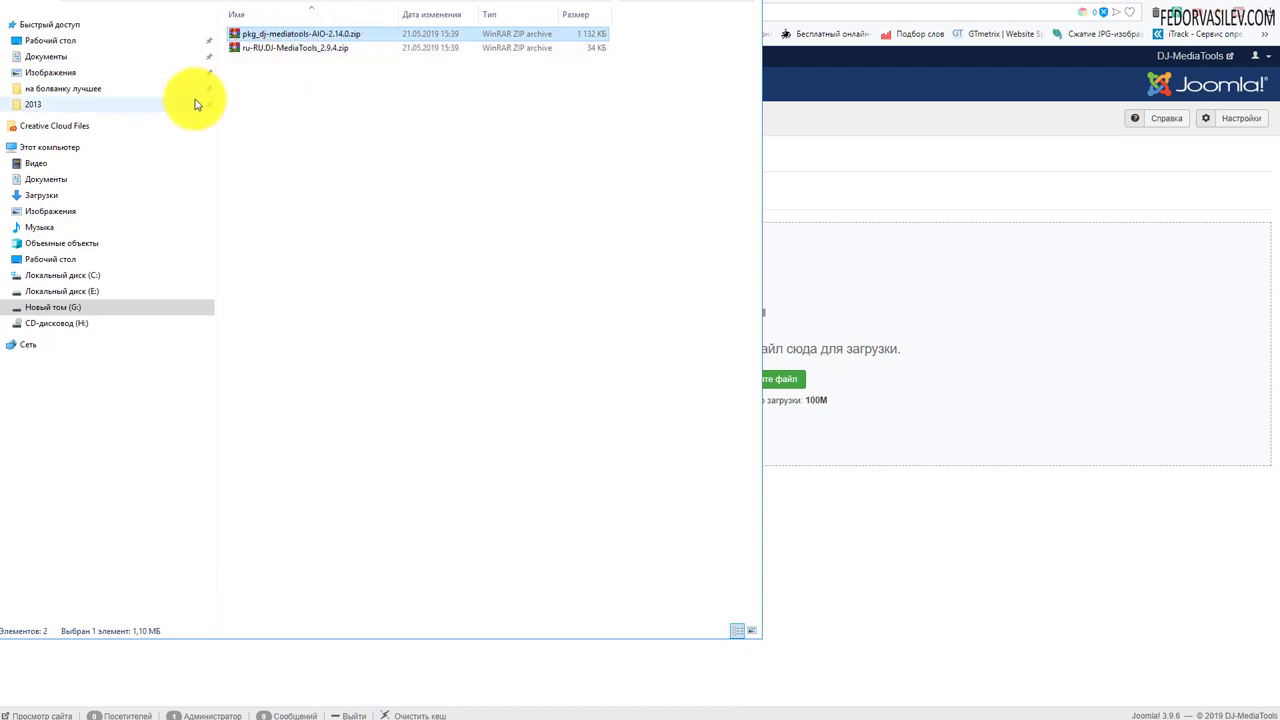
{"action": "left_click", "coordinate": [262, 48]}
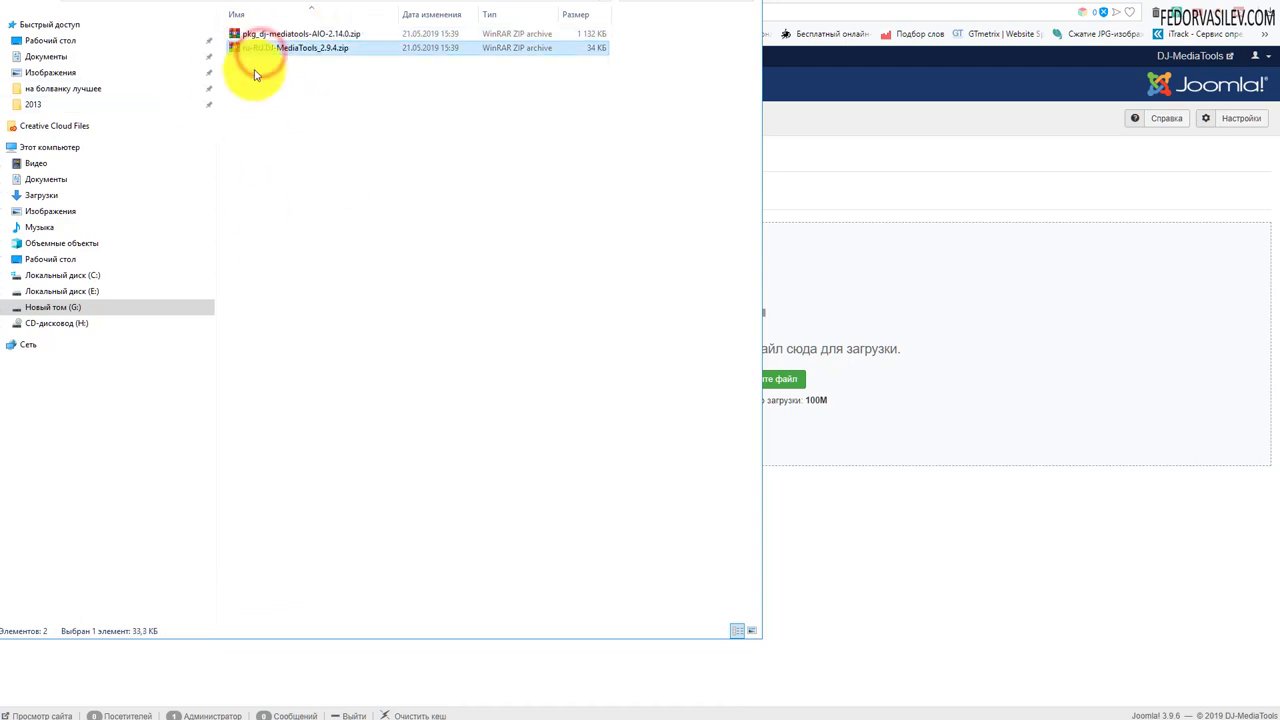
{"action": "left_click", "coordinate": [268, 32]}
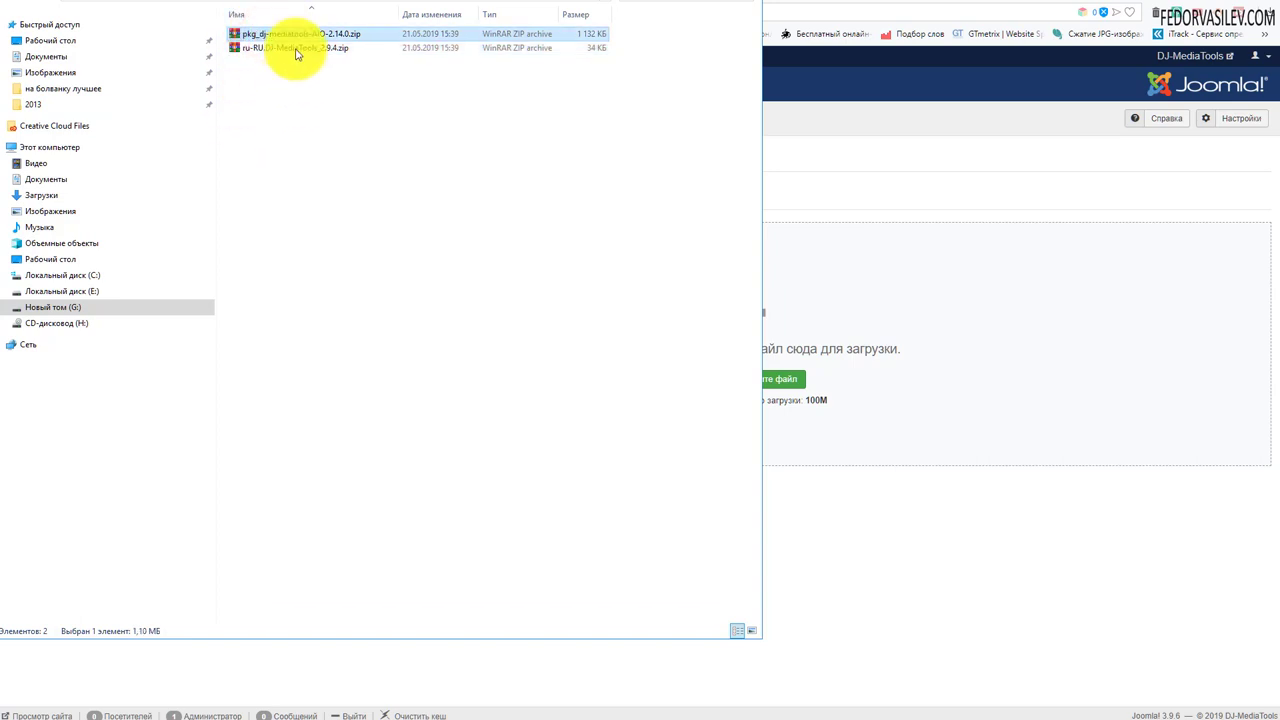
{"action": "left_click_drag", "start_coordinate": [272, 38], "coordinate": [838, 286]}
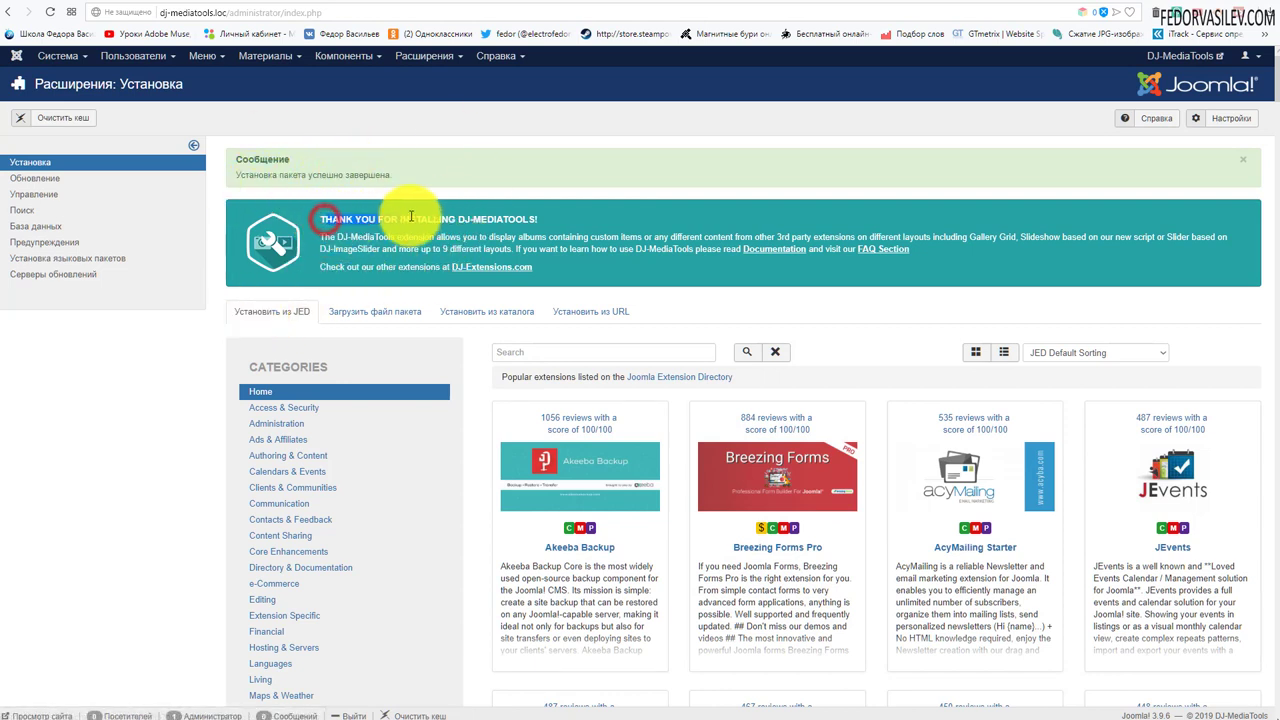
{"action": "left_click", "coordinate": [603, 215]}
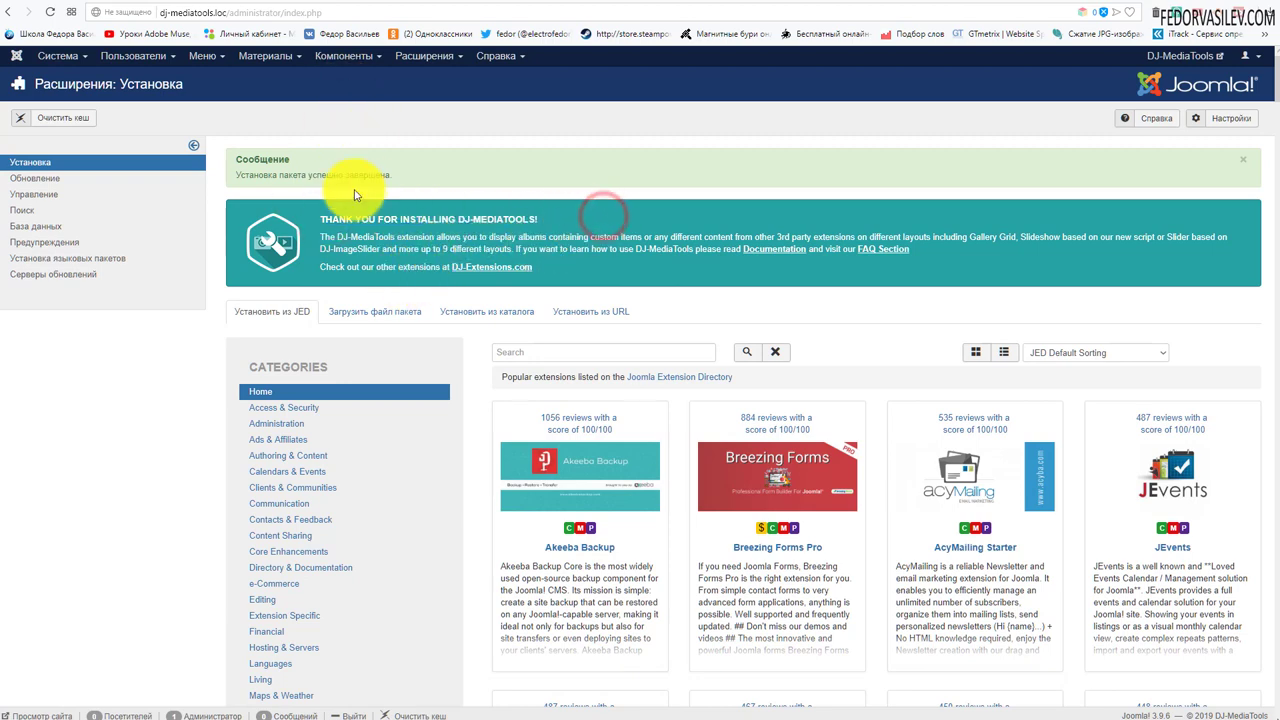
- Install the Russian language package ru-RU.DJ-MediaTools_2.9.4.zip from the same local folder
{"action": "left_click", "coordinate": [417, 56]}
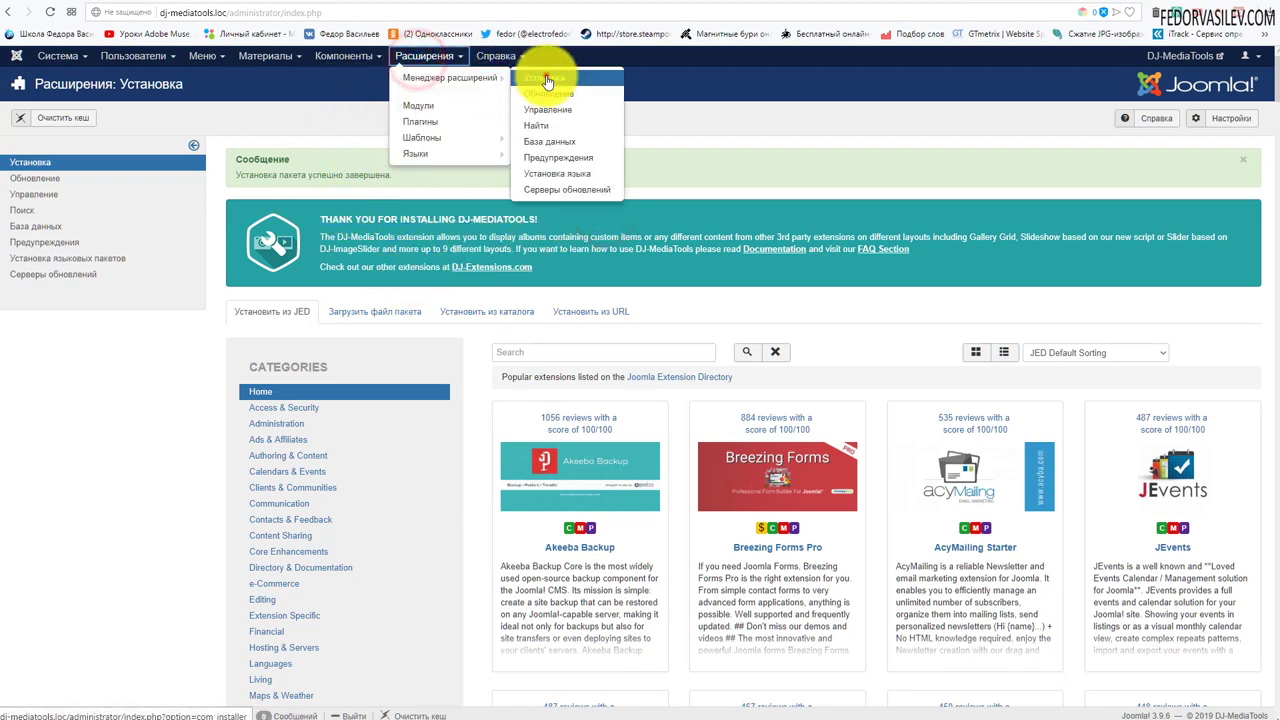
{"action": "left_click", "coordinate": [543, 77]}
{"action": "key", "text": "alt+Tab"}
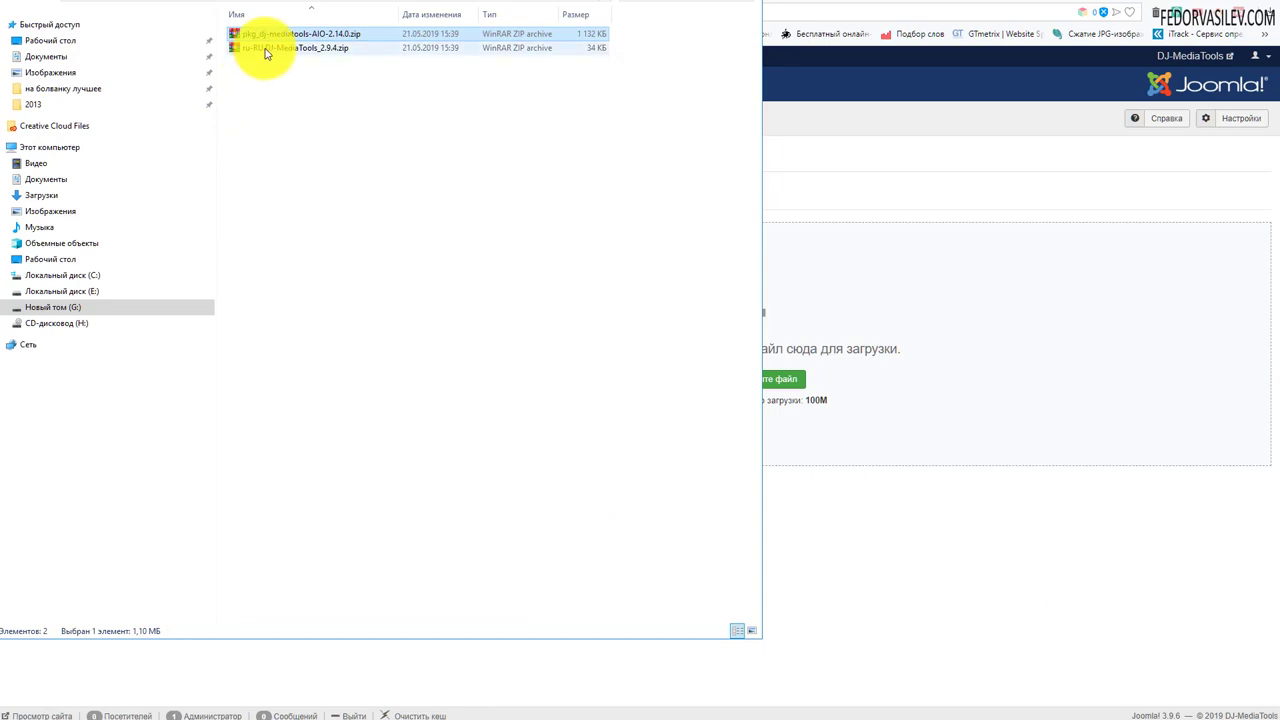
{"action": "left_click_drag", "start_coordinate": [260, 48], "coordinate": [872, 279]}
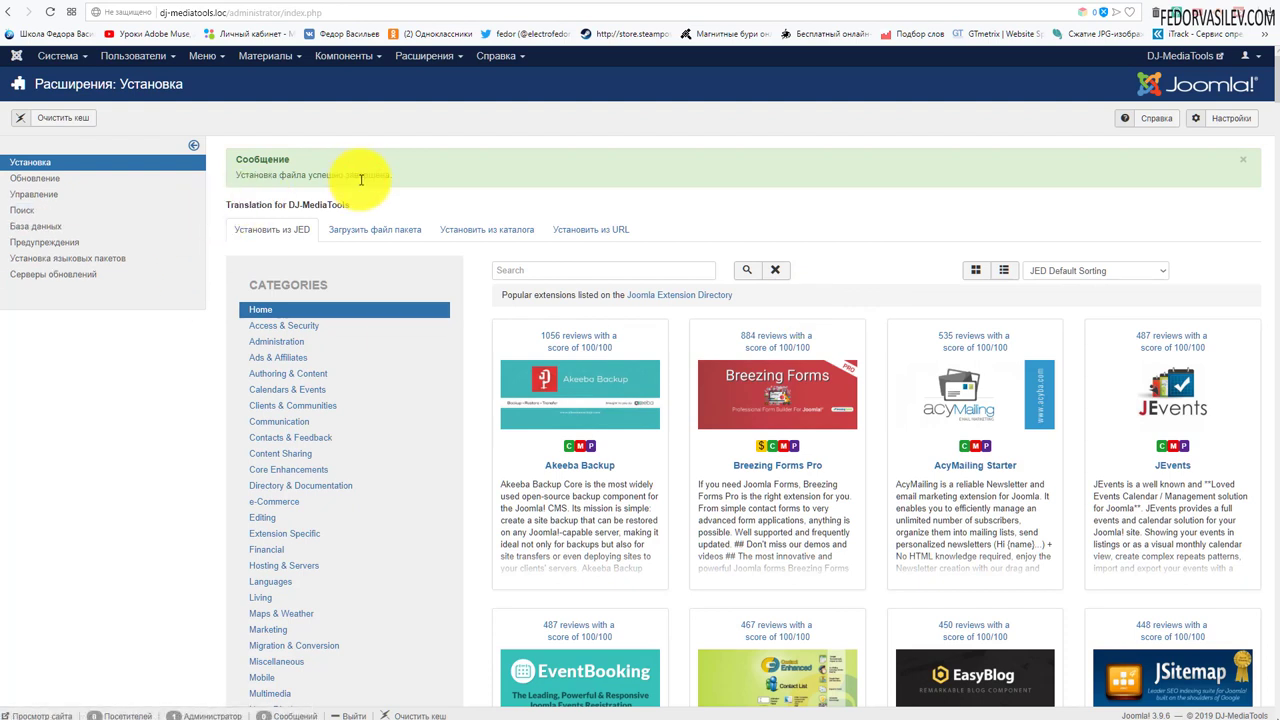
{"action": "left_click", "coordinate": [578, 163]}
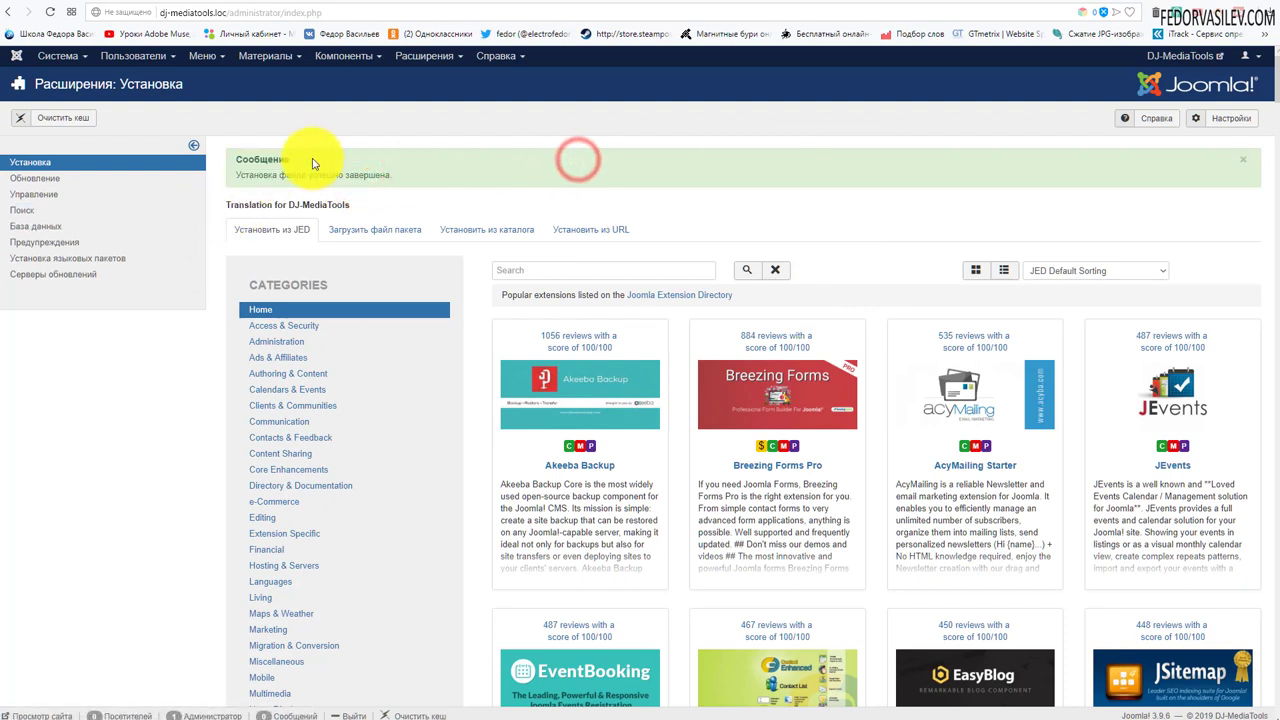
- Open the control panel of the DJ-MediaTools component
{"action": "left_click", "coordinate": [341, 60]}
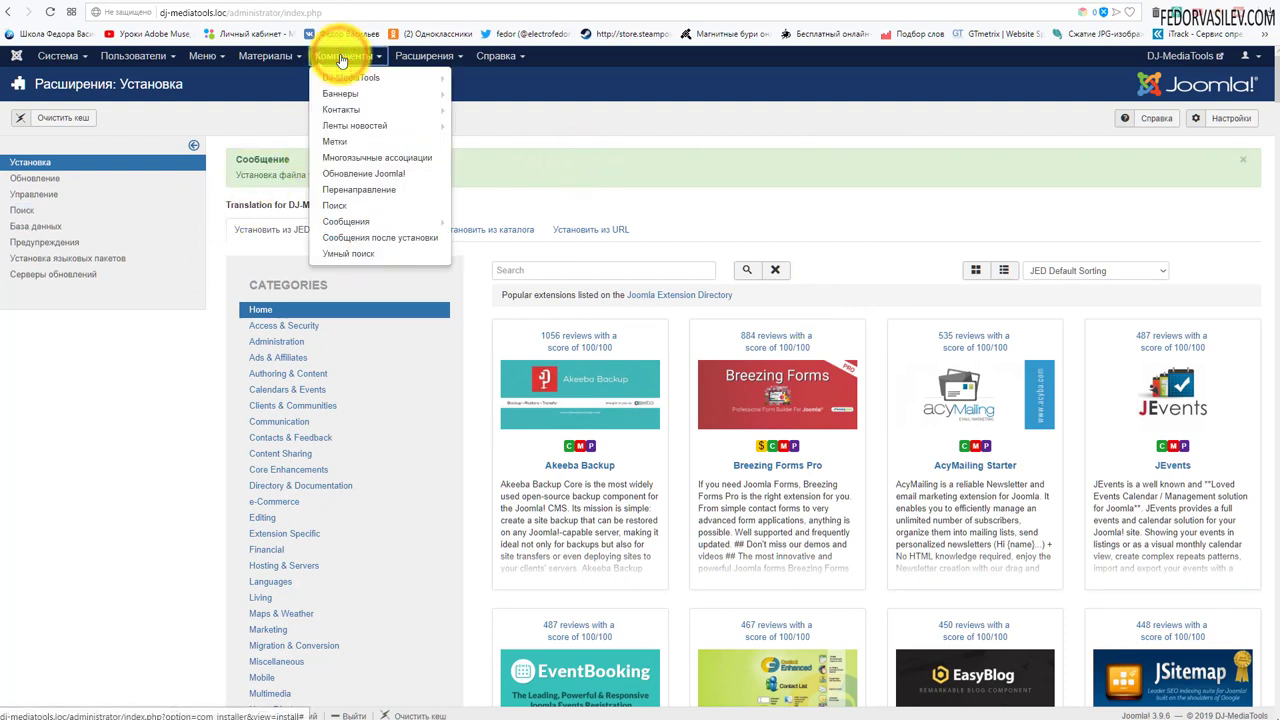
{"action": "mouse_move", "coordinate": [341, 84]}
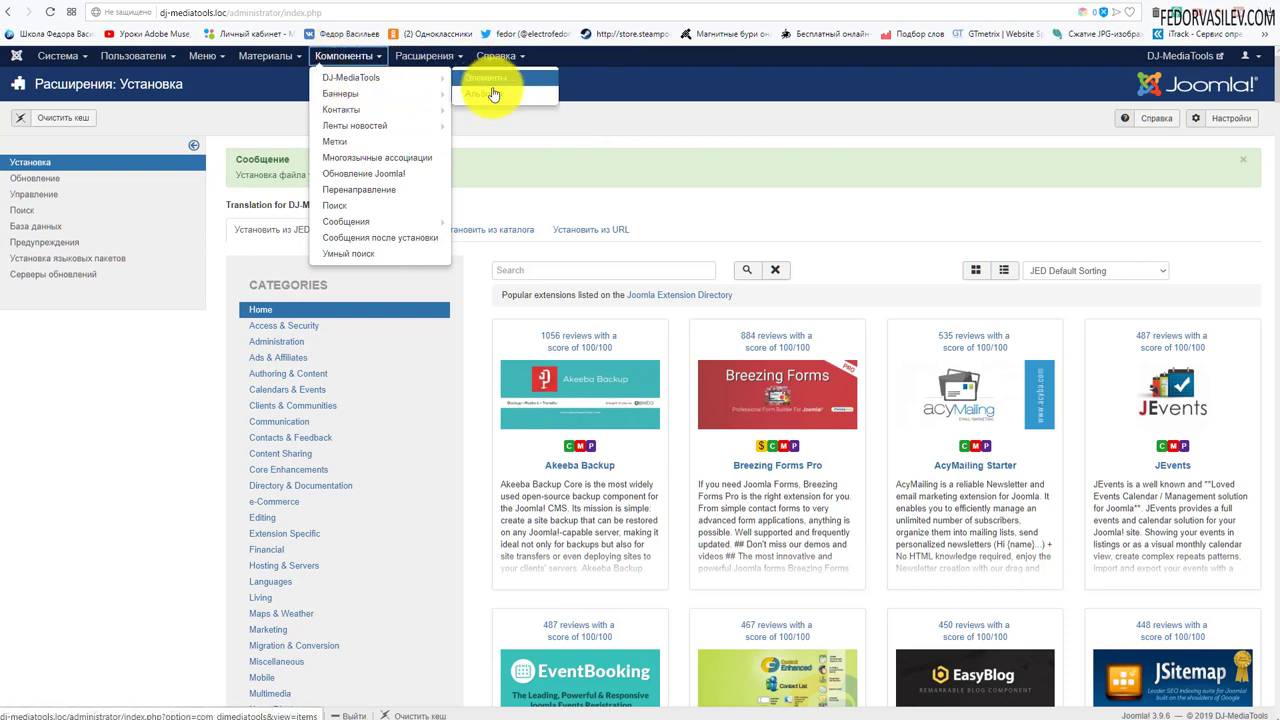
{"action": "left_click", "coordinate": [381, 79]}
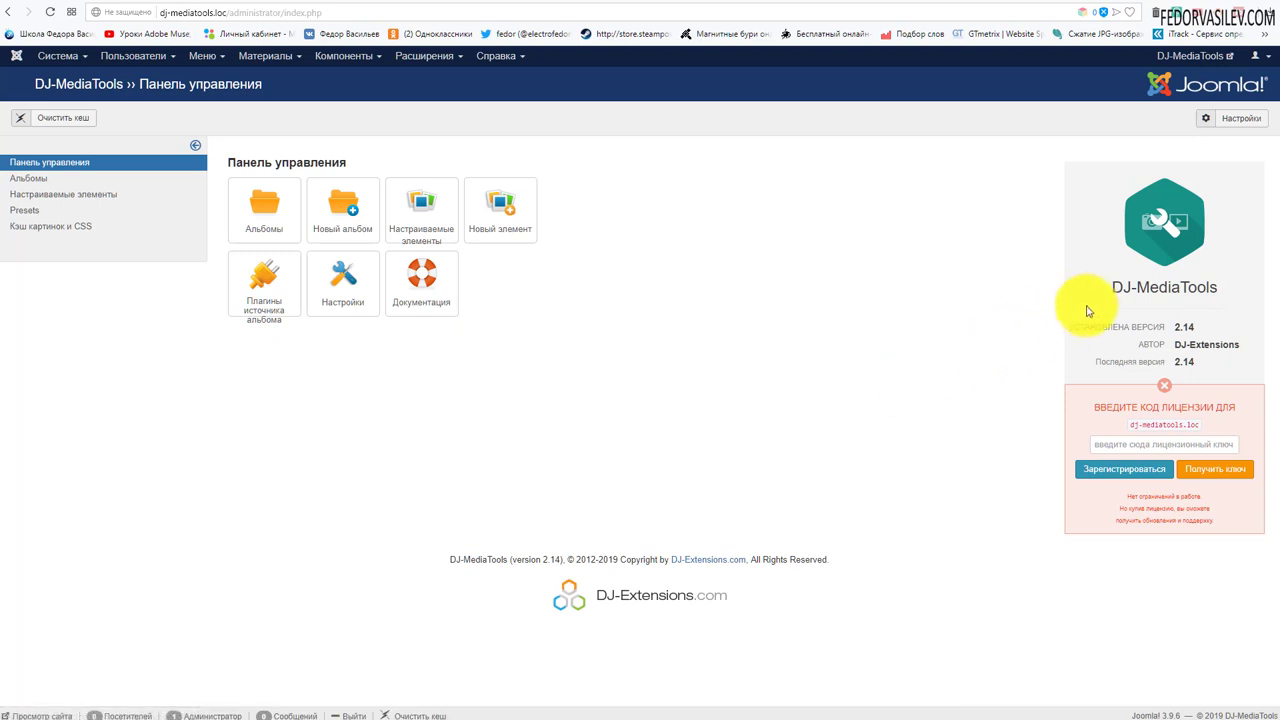
- Examine the component's name, installed and latest version details, and the licence key field
{"action": "left_click_drag", "start_coordinate": [1180, 288], "coordinate": [1112, 288]}
{"action": "left_click", "coordinate": [860, 350]}
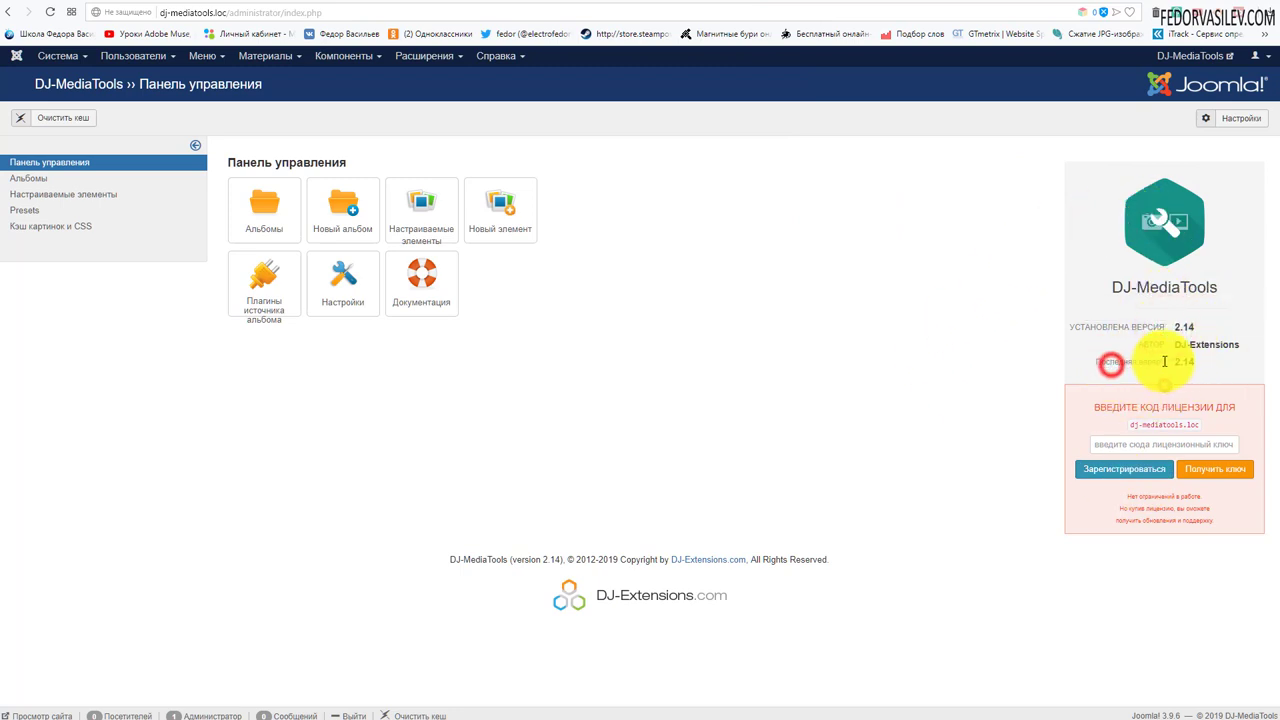
{"action": "left_click", "coordinate": [983, 333]}
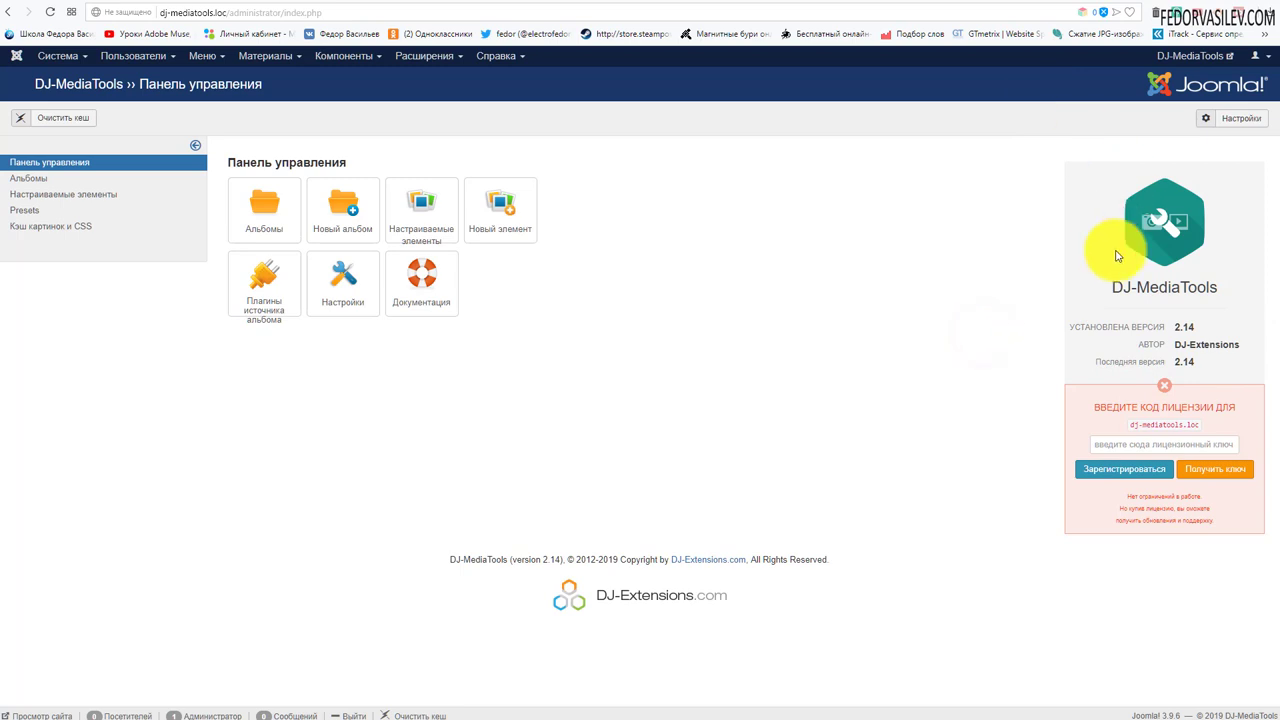
{"action": "left_click", "coordinate": [1165, 443]}
{"action": "left_click", "coordinate": [900, 257]}
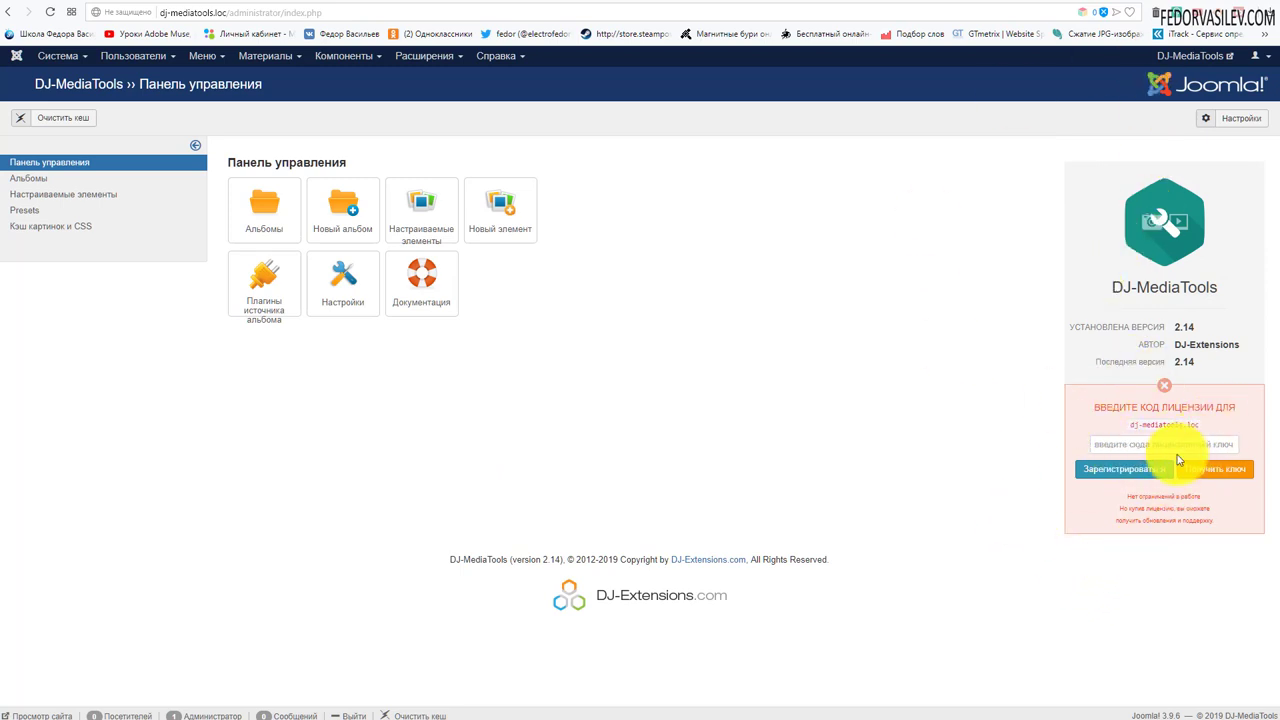
{"action": "left_click", "coordinate": [1139, 447]}
{"action": "left_click", "coordinate": [943, 369]}
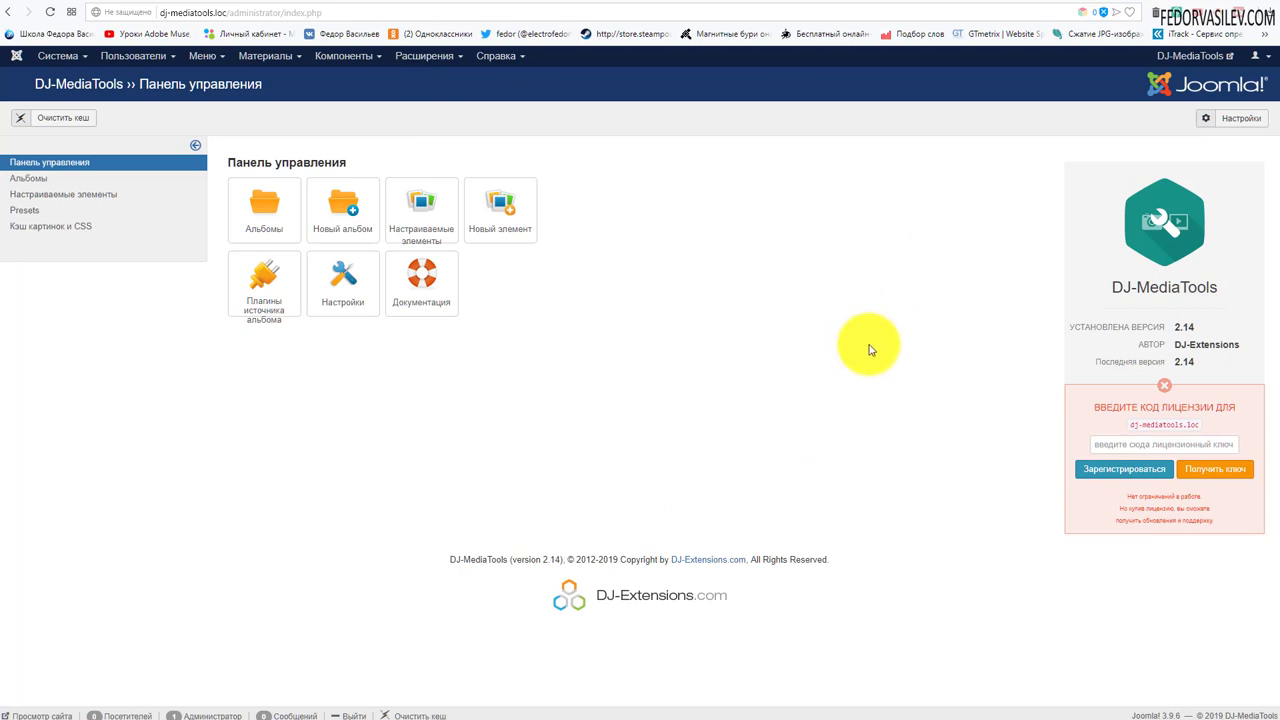
- Look through the DJ-MediaTools options for component display, album, layout items, optimization, images and permissions, and leave without saving
{"action": "left_click", "coordinate": [1250, 119]}
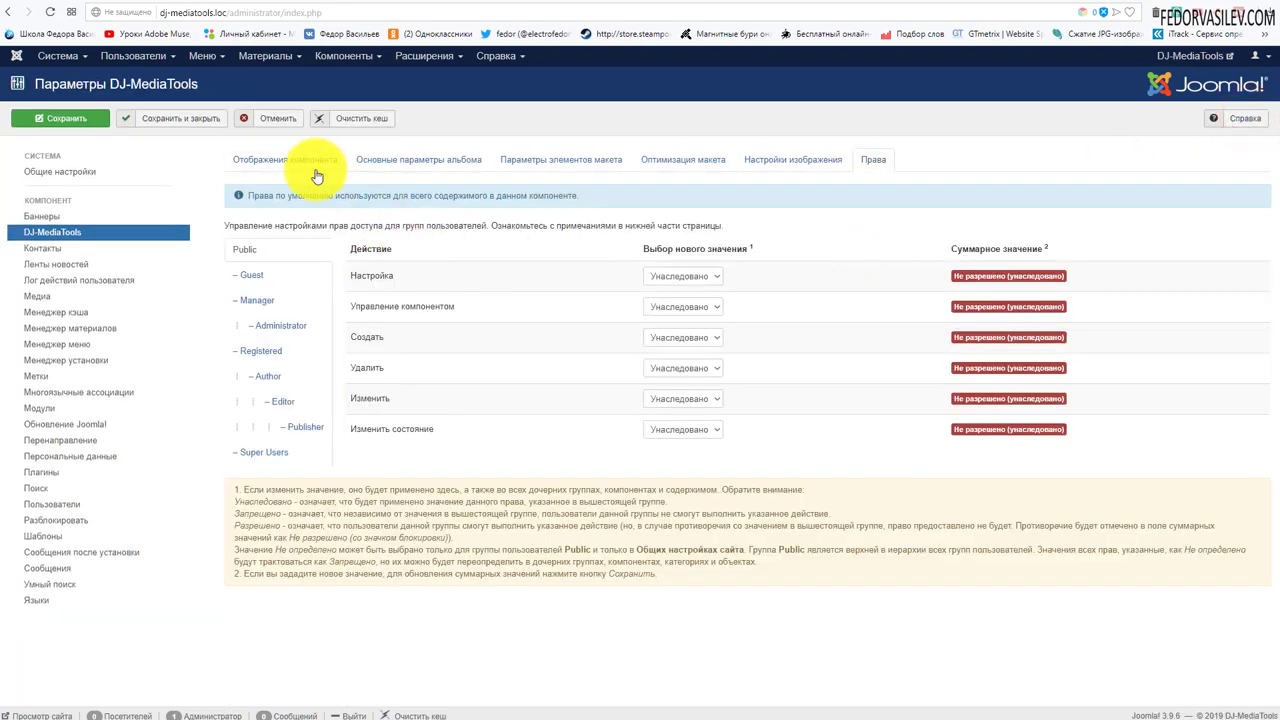
{"action": "left_click", "coordinate": [314, 166]}
{"action": "scroll", "coordinate": [528, 294], "scroll_direction": "down", "scroll_amount": 3}
{"action": "scroll", "coordinate": [466, 286], "scroll_direction": "up", "scroll_amount": 3}
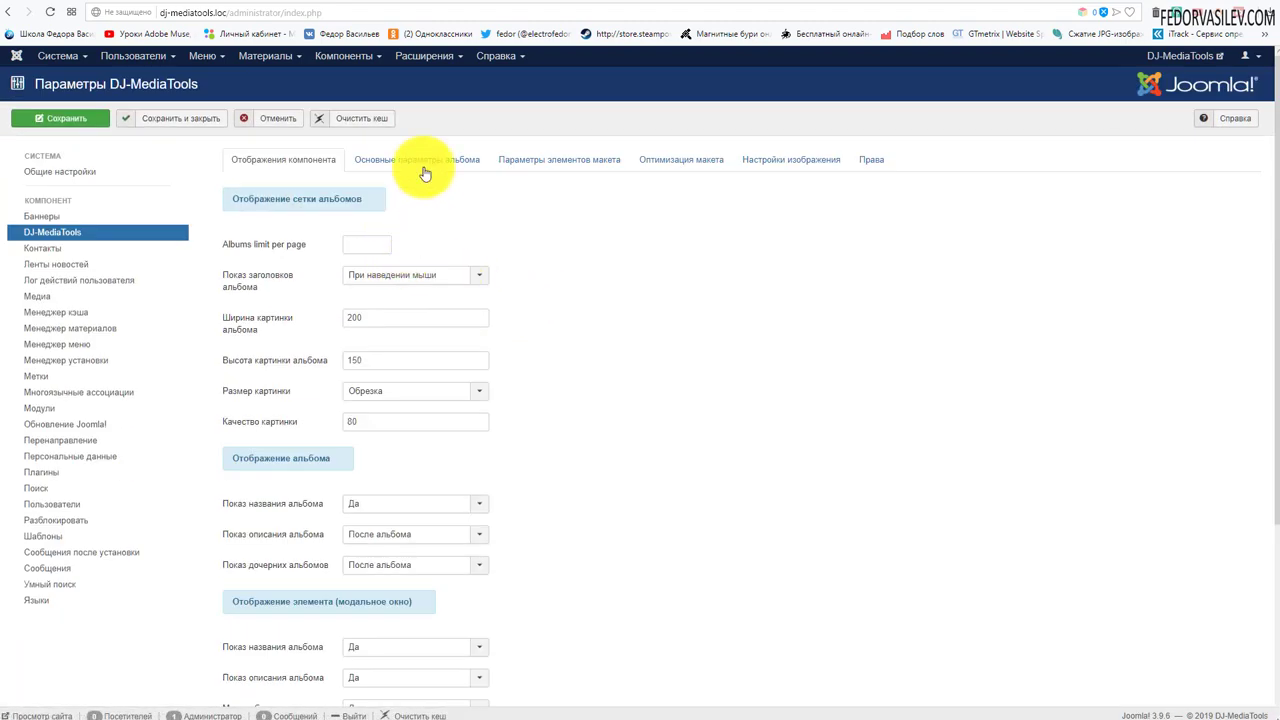
{"action": "left_click", "coordinate": [424, 166]}
{"action": "left_click", "coordinate": [515, 162]}
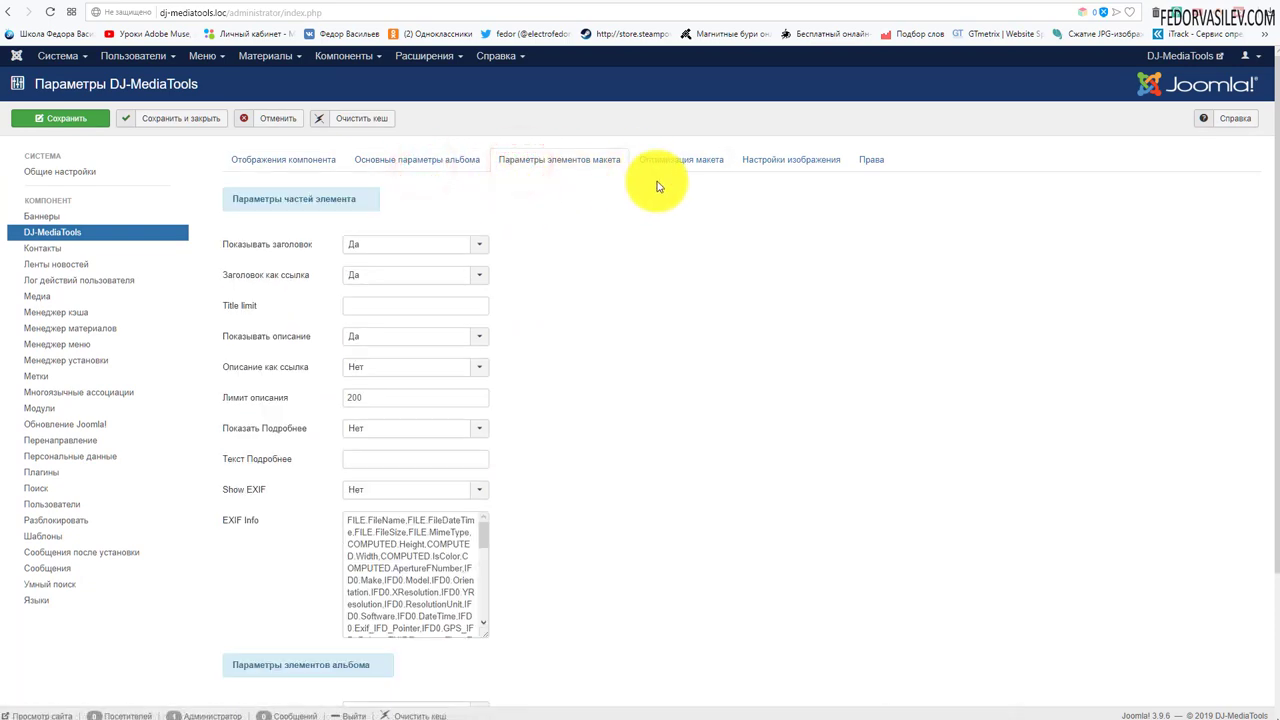
{"action": "left_click", "coordinate": [692, 158]}
{"action": "left_click", "coordinate": [793, 161]}
{"action": "left_click", "coordinate": [868, 161]}
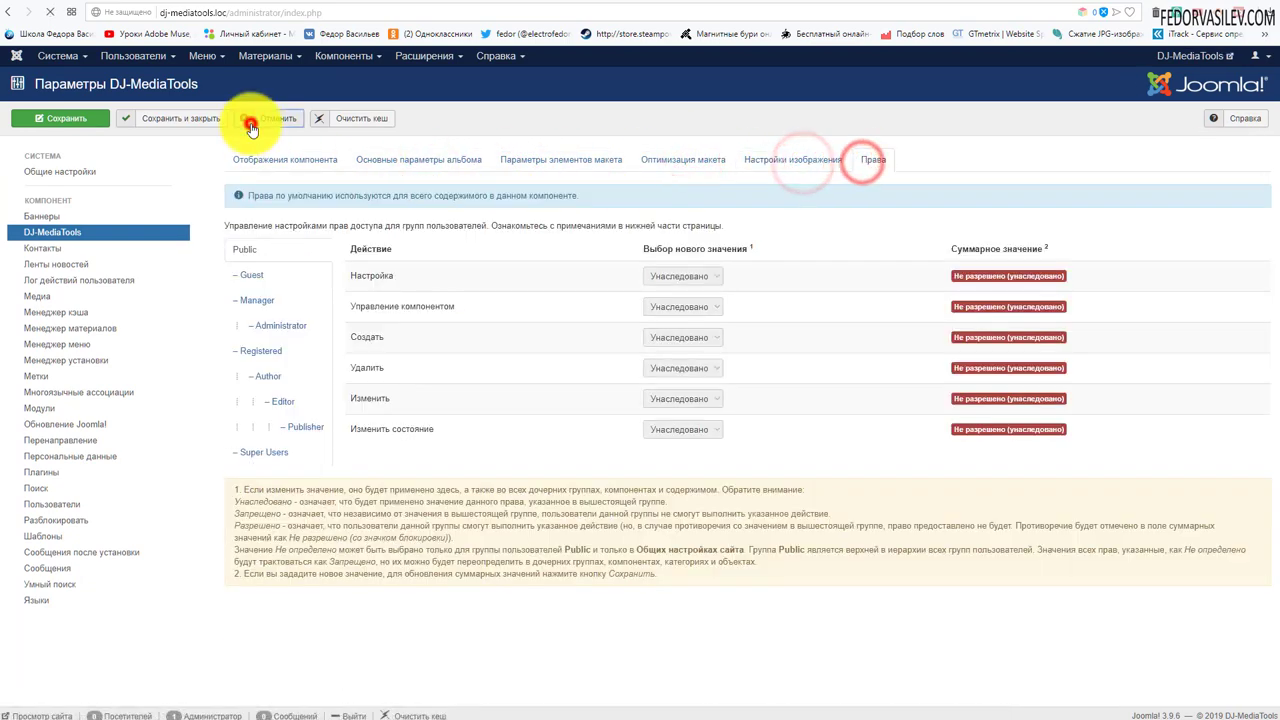
{"action": "left_click", "coordinate": [252, 121]}
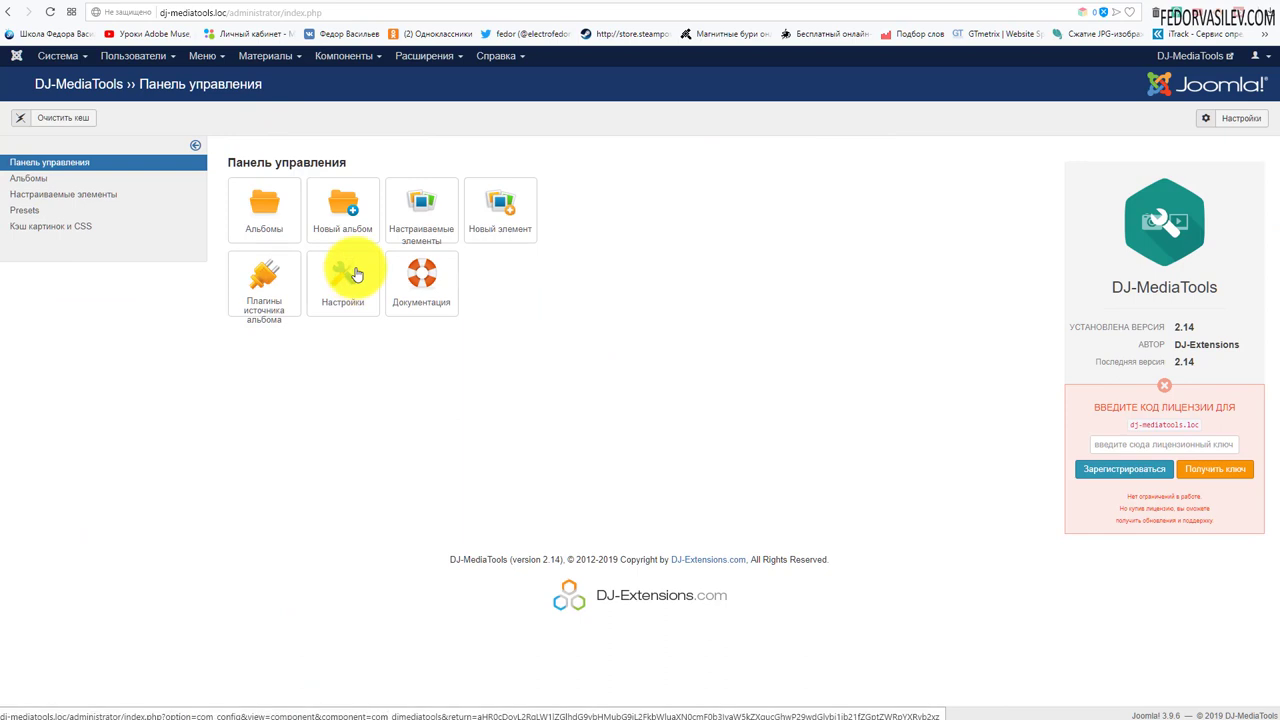
- View the component settings without saving and look at the album list, returning to the DJ-MediaTools control panel
{"action": "left_click", "coordinate": [341, 285]}
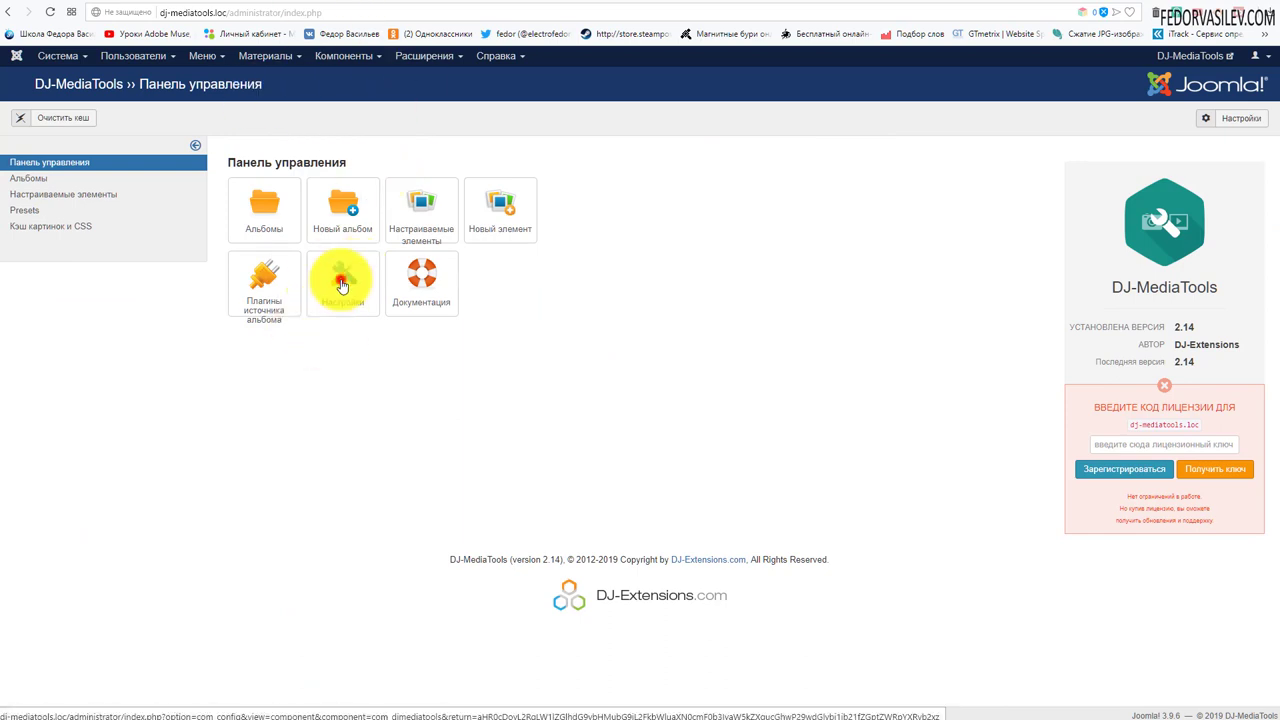
{"action": "left_click", "coordinate": [271, 117]}
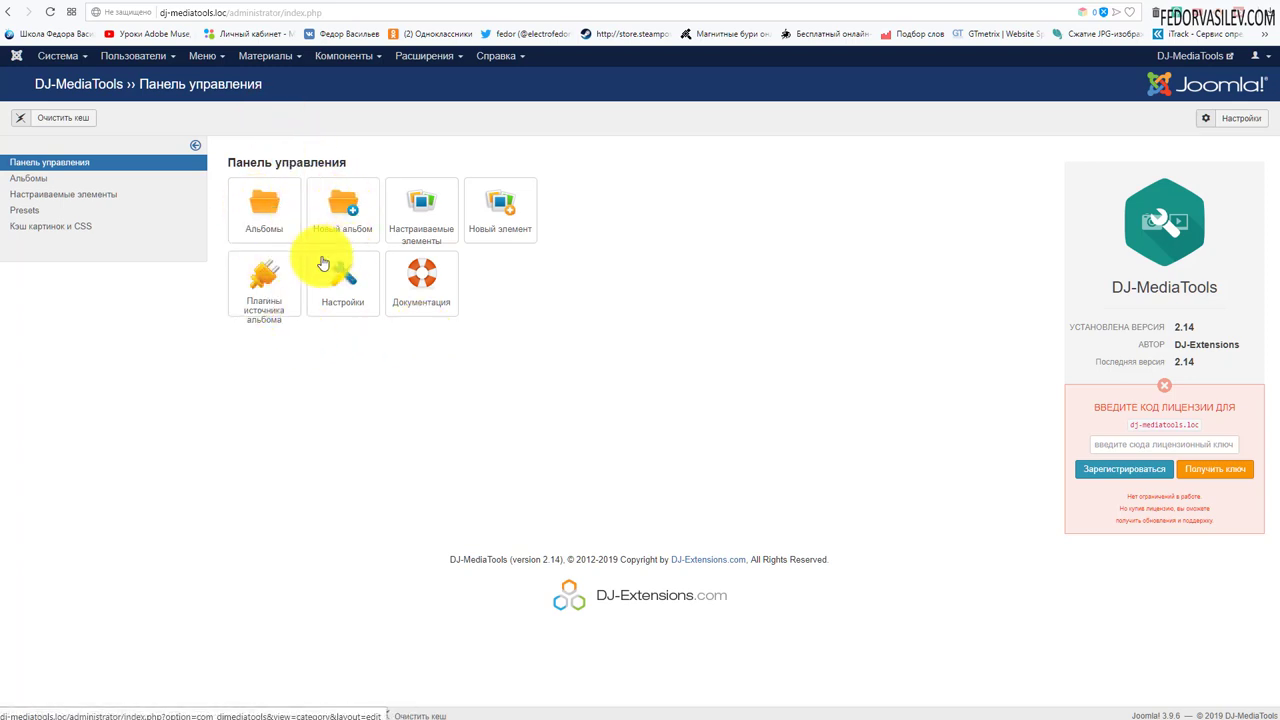
{"action": "left_click", "coordinate": [258, 208]}
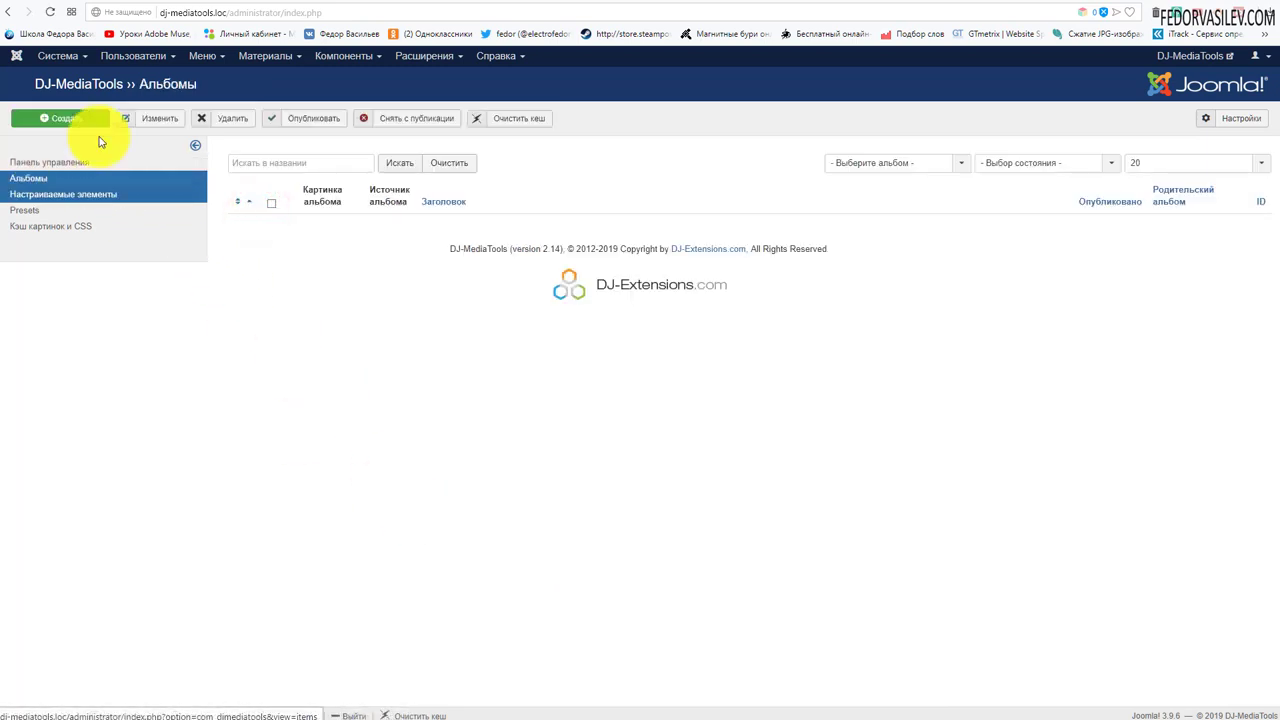
{"action": "left_click", "coordinate": [42, 163]}
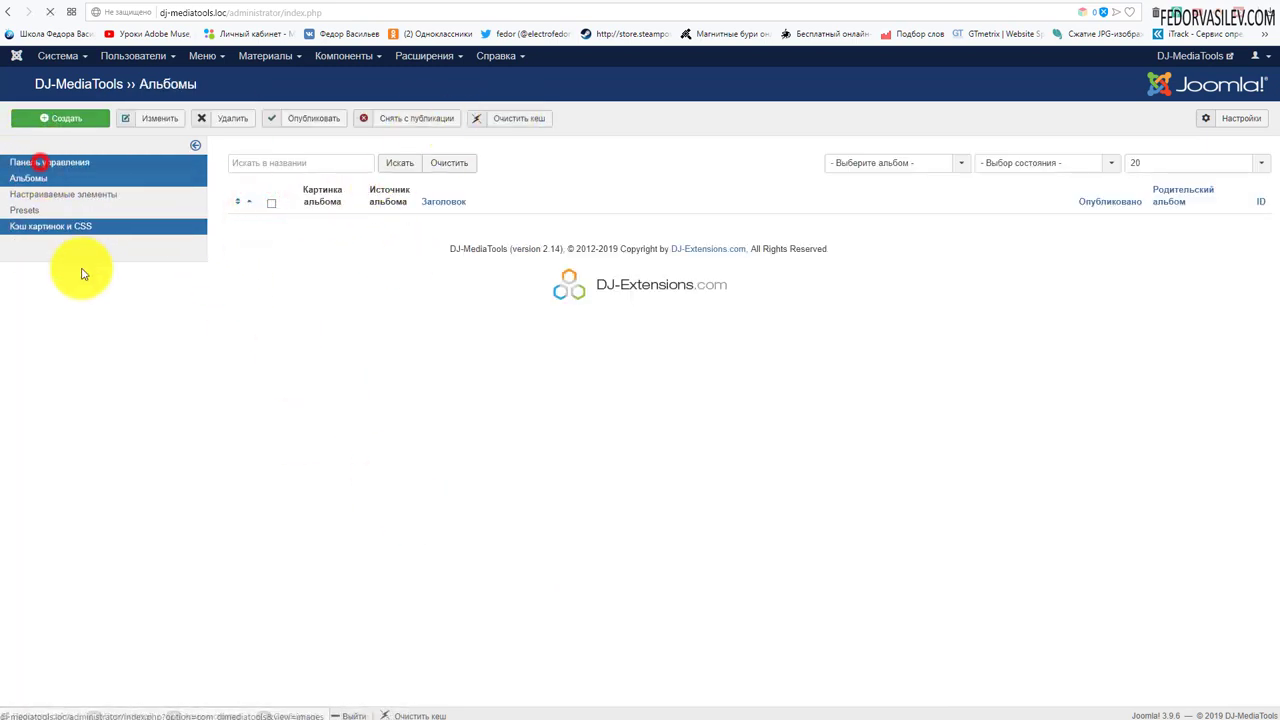
- Look through the new album form with its main, layout item and optimization parameters, cancel it, and return to the control panel
{"action": "left_click", "coordinate": [330, 228]}
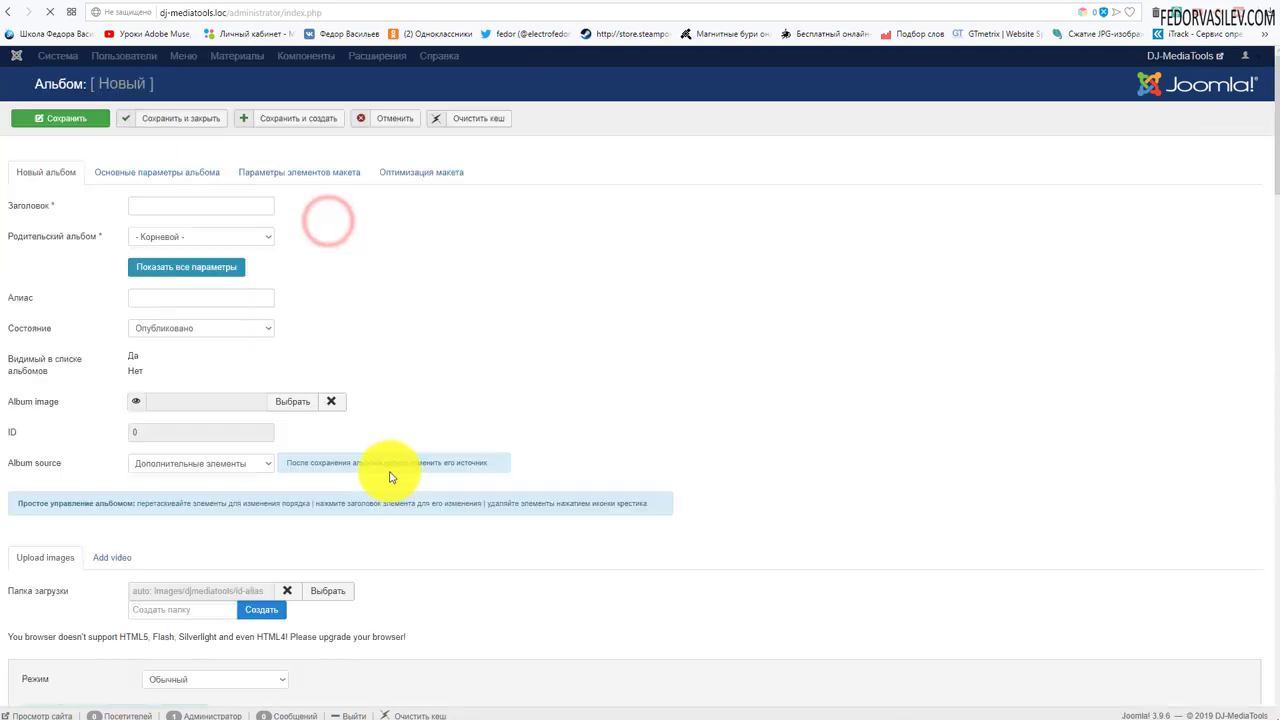
{"action": "scroll", "coordinate": [586, 329], "scroll_direction": "down", "scroll_amount": 5}
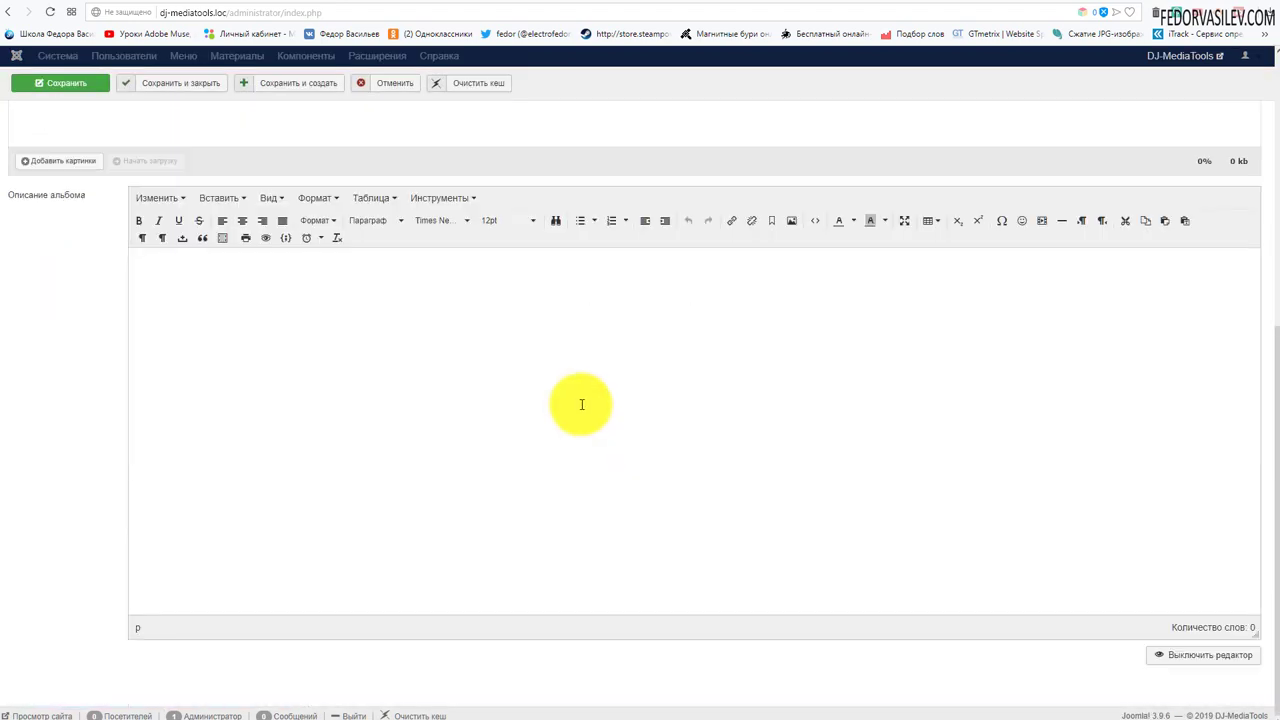
{"action": "scroll", "coordinate": [580, 400], "scroll_direction": "up", "scroll_amount": 5}
{"action": "left_click", "coordinate": [110, 180]}
{"action": "left_click", "coordinate": [257, 175]}
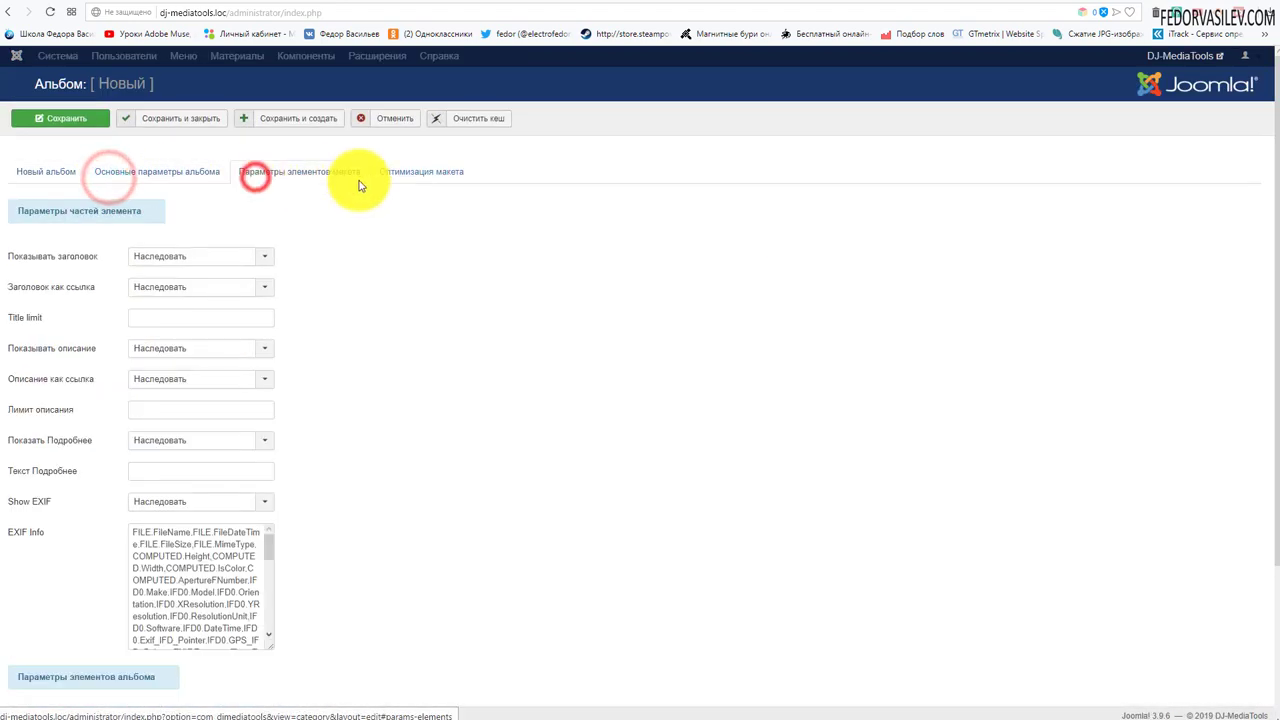
{"action": "left_click", "coordinate": [388, 176]}
{"action": "left_click", "coordinate": [76, 174]}
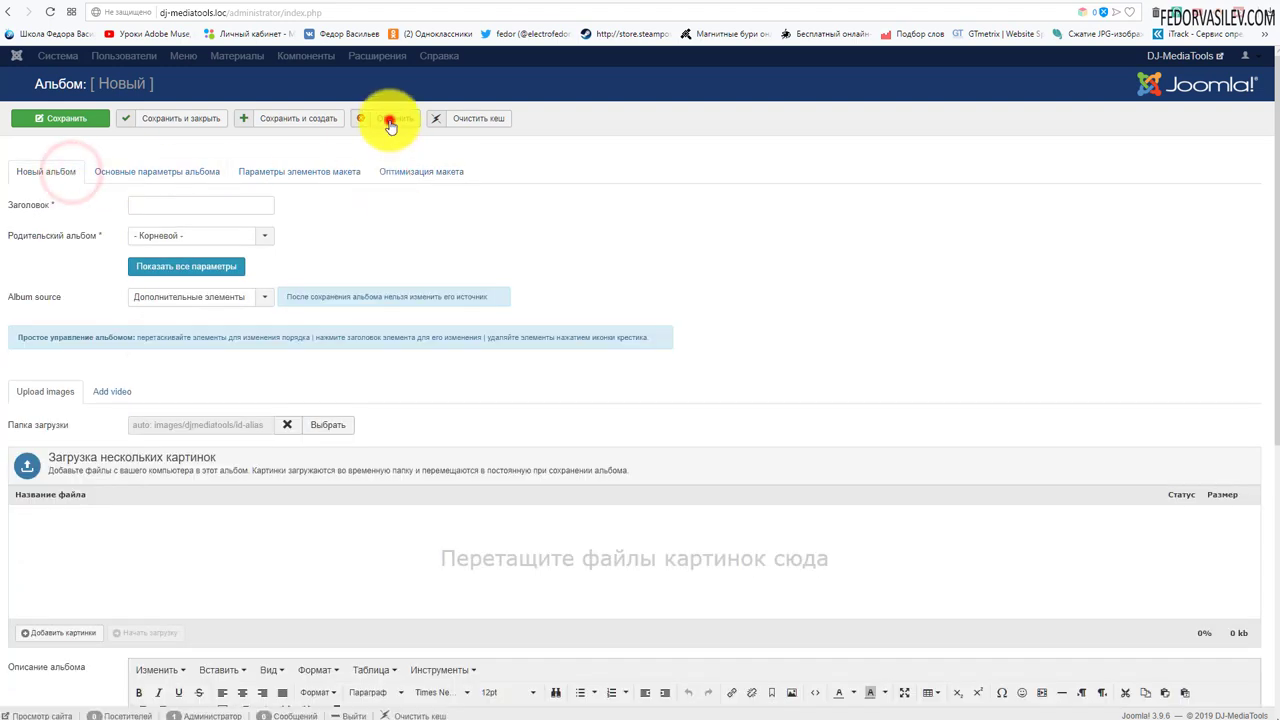
{"action": "left_click", "coordinate": [390, 121]}
{"action": "left_click", "coordinate": [108, 166]}
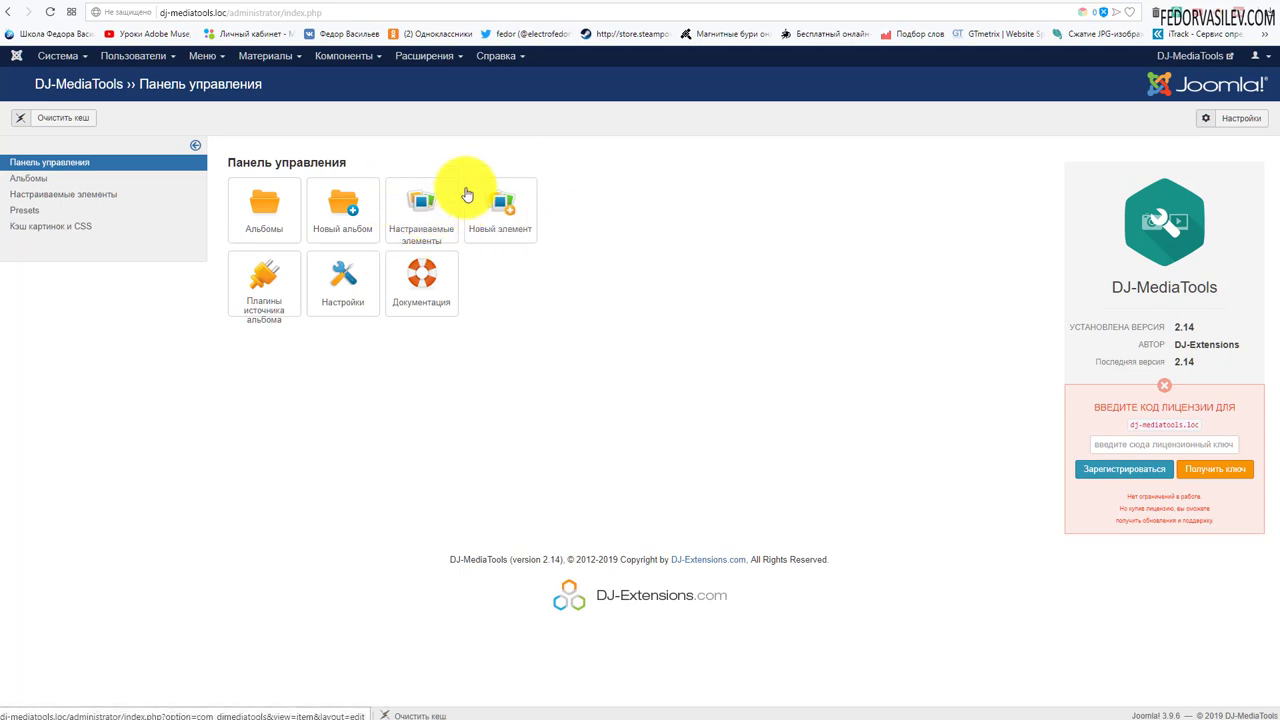
- Look at the custom items list and the new item form, and return to the control panel without saving
{"action": "left_click", "coordinate": [420, 206]}
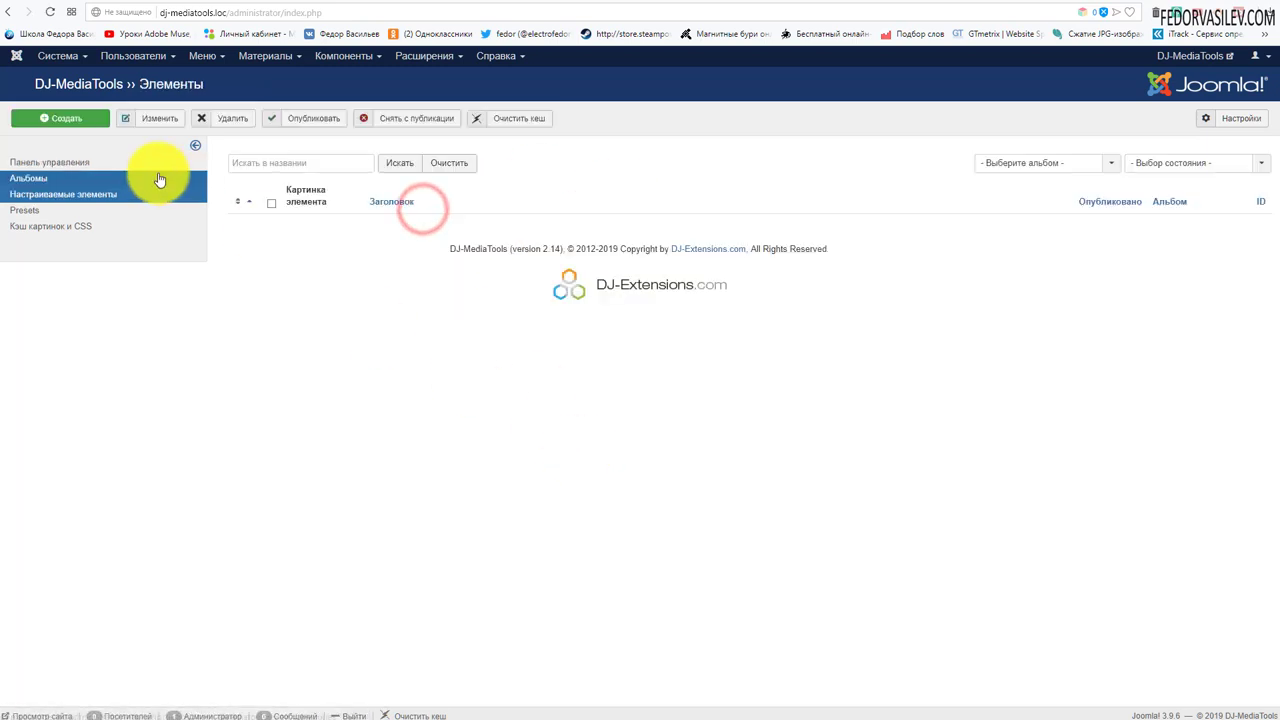
{"action": "left_click", "coordinate": [90, 165]}
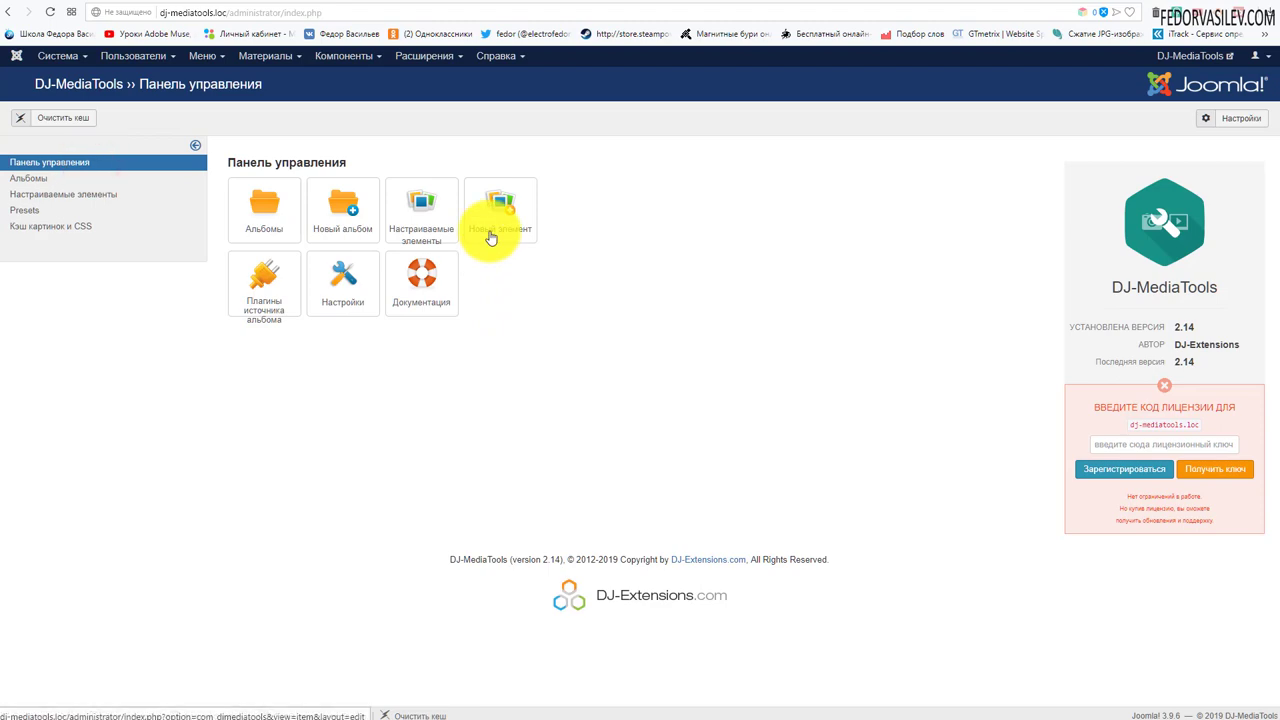
{"action": "scroll", "coordinate": [290, 360], "scroll_direction": "down", "scroll_amount": 3}
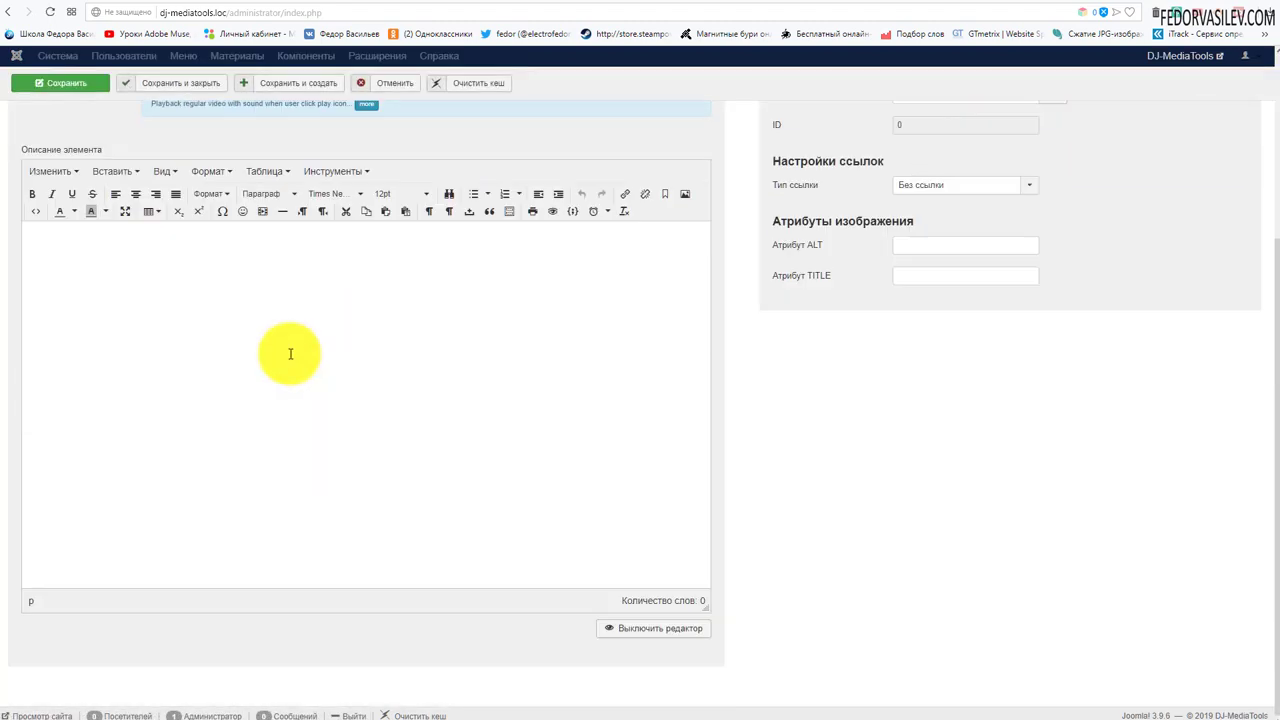
{"action": "scroll", "coordinate": [472, 386], "scroll_direction": "up", "scroll_amount": 3}
{"action": "left_click", "coordinate": [397, 117]}
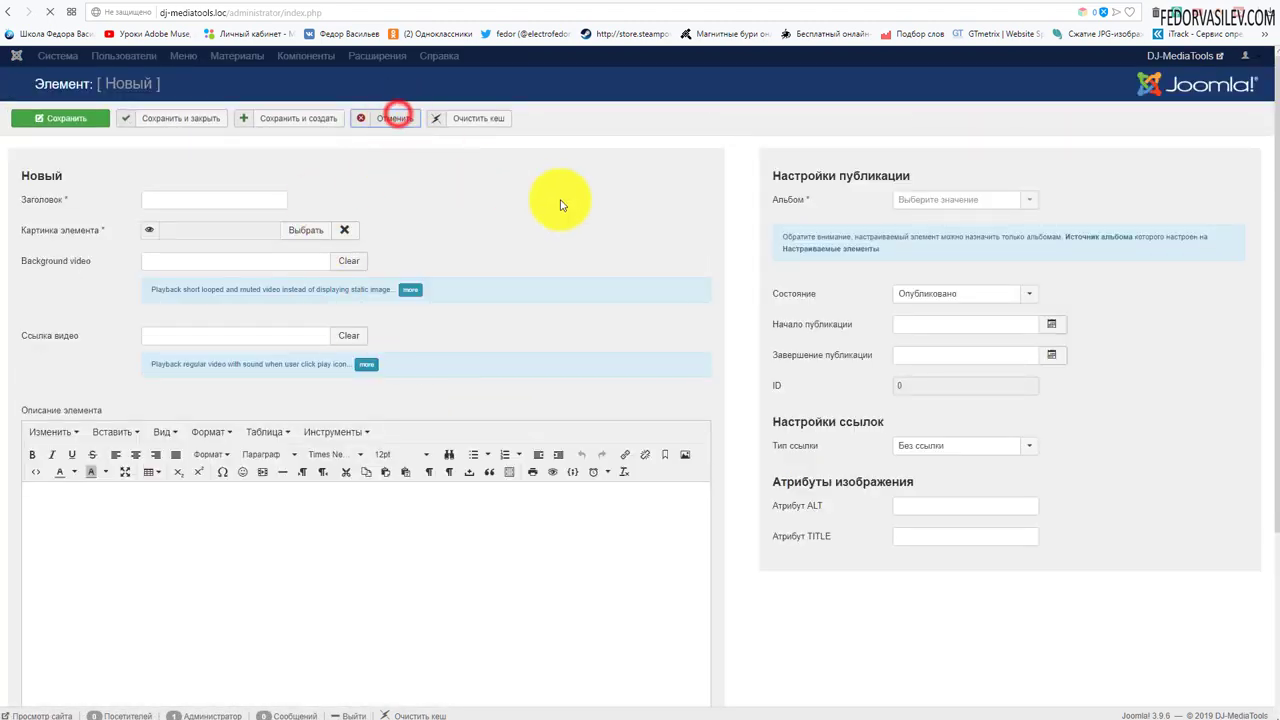
{"action": "left_click", "coordinate": [50, 162]}
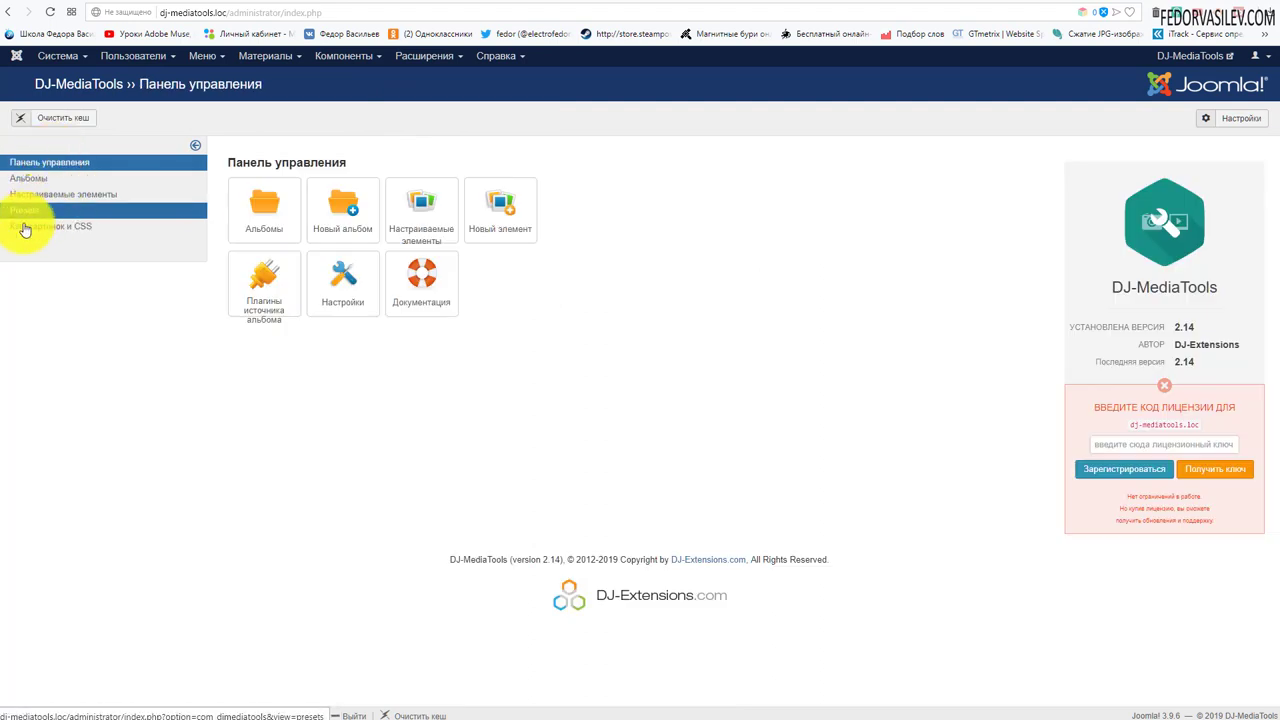
- View the custom items list again and examine the album parameters on the Presets page
{"action": "left_click", "coordinate": [40, 198]}
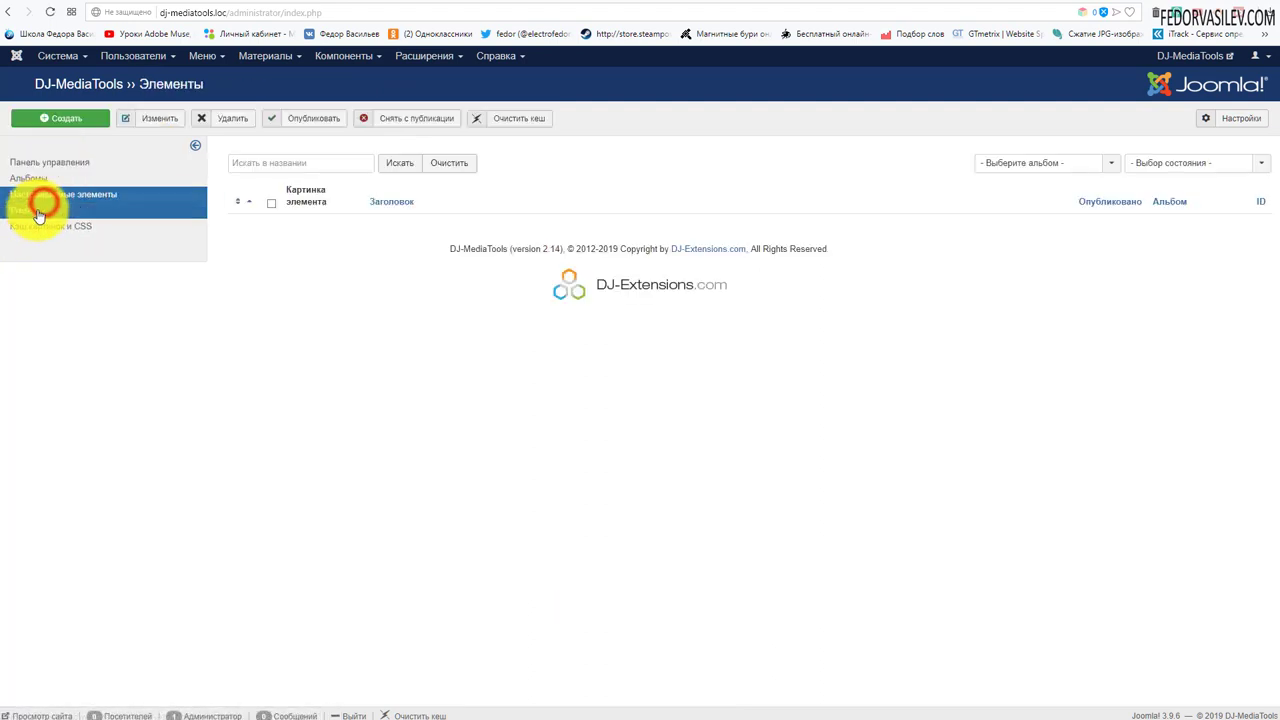
{"action": "left_click", "coordinate": [37, 214]}
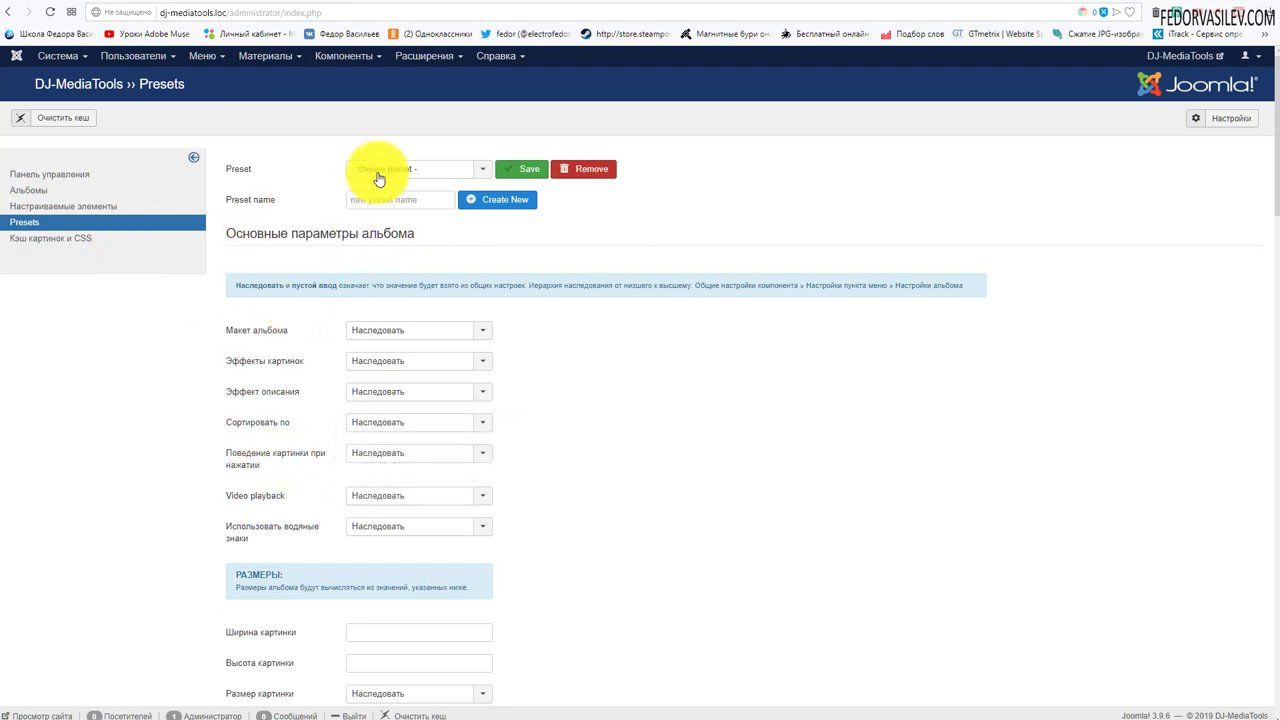
{"action": "scroll", "coordinate": [443, 320], "scroll_direction": "down", "scroll_amount": 20}
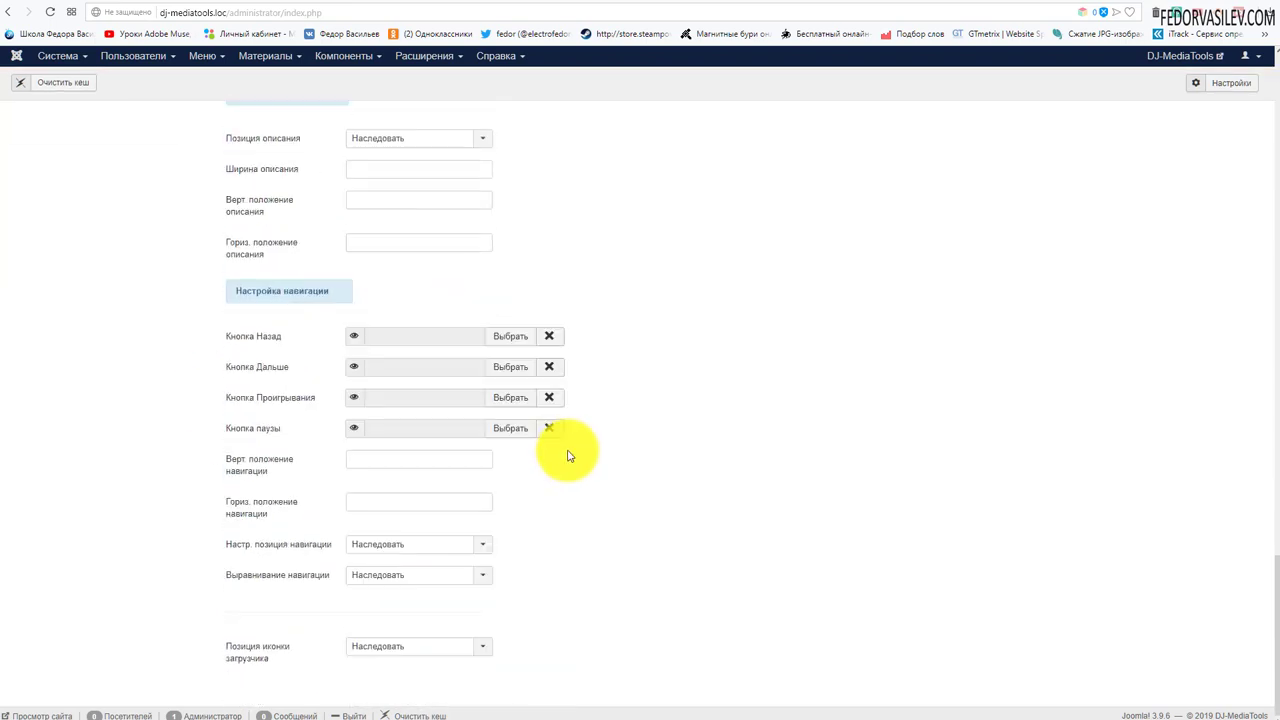
{"action": "scroll", "coordinate": [559, 508], "scroll_direction": "up", "scroll_amount": 20}
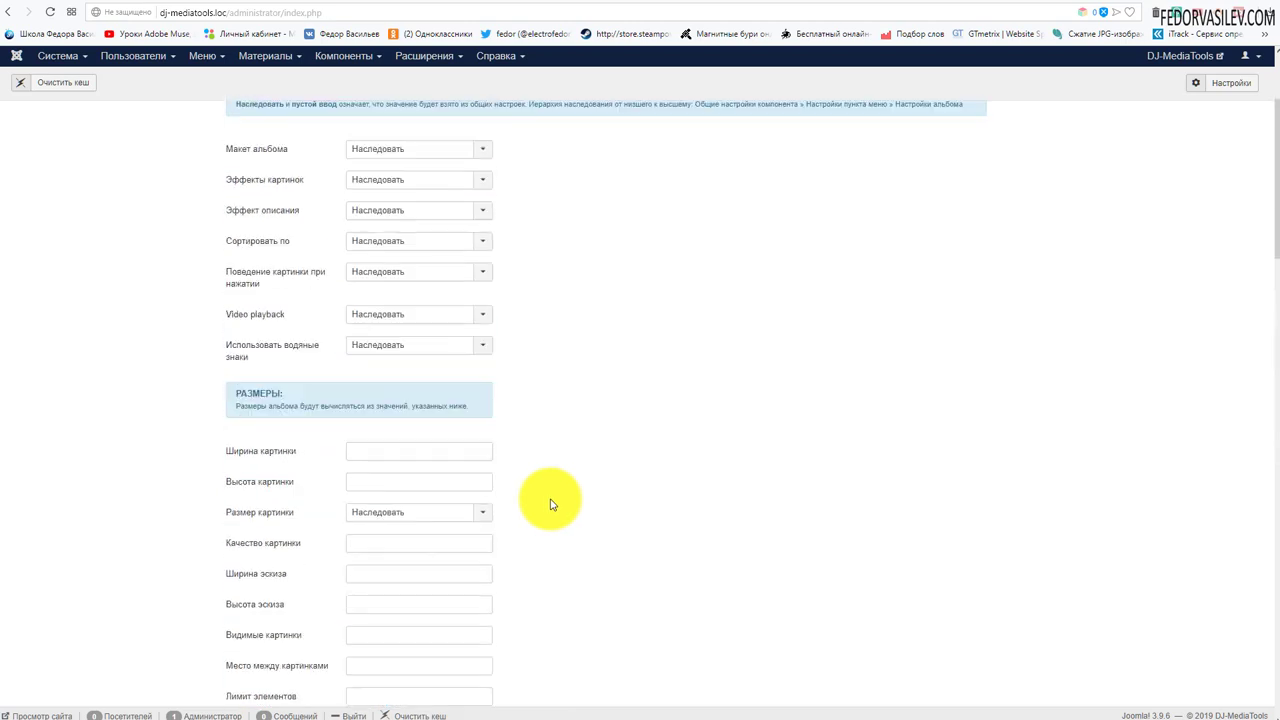
- Examine the cached image clearing, image optimization and stylesheet cache options on the image and CSS cache page, and return to the control panel
{"action": "left_click", "coordinate": [38, 240]}
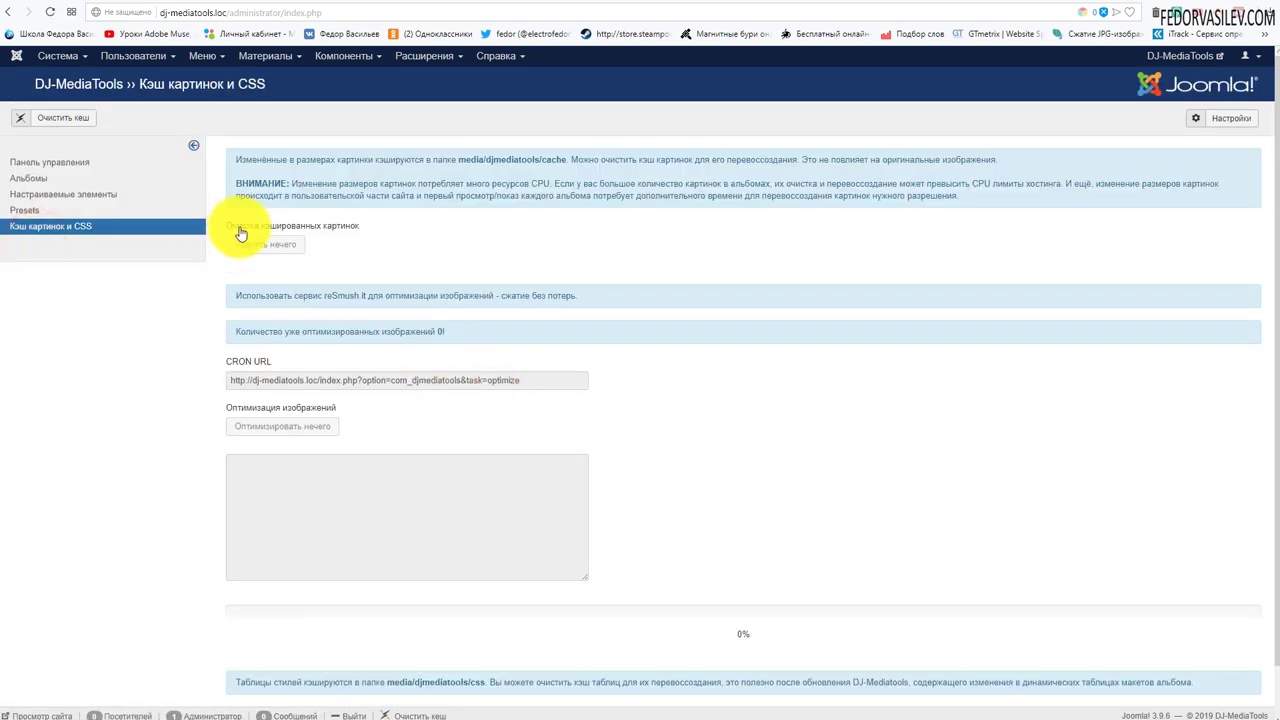
{"action": "left_click_drag", "start_coordinate": [240, 233], "coordinate": [350, 230]}
{"action": "left_click", "coordinate": [444, 237]}
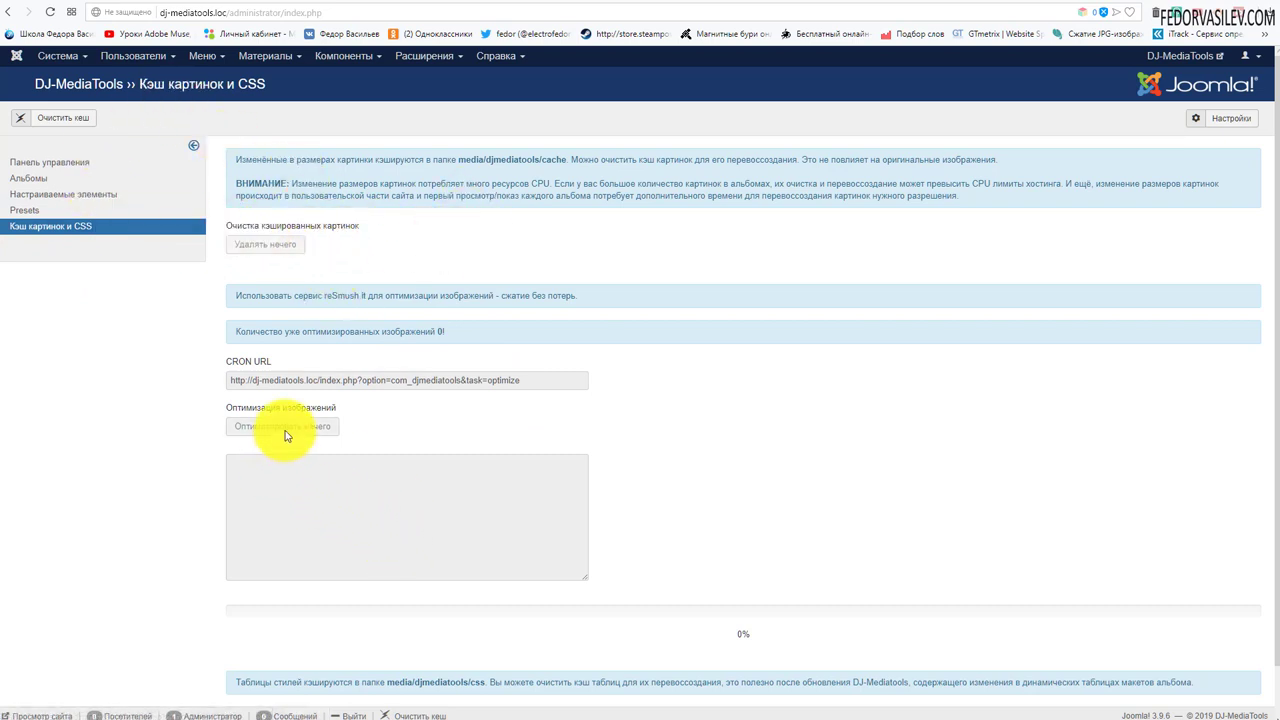
{"action": "scroll", "coordinate": [285, 432], "scroll_direction": "down", "scroll_amount": 1}
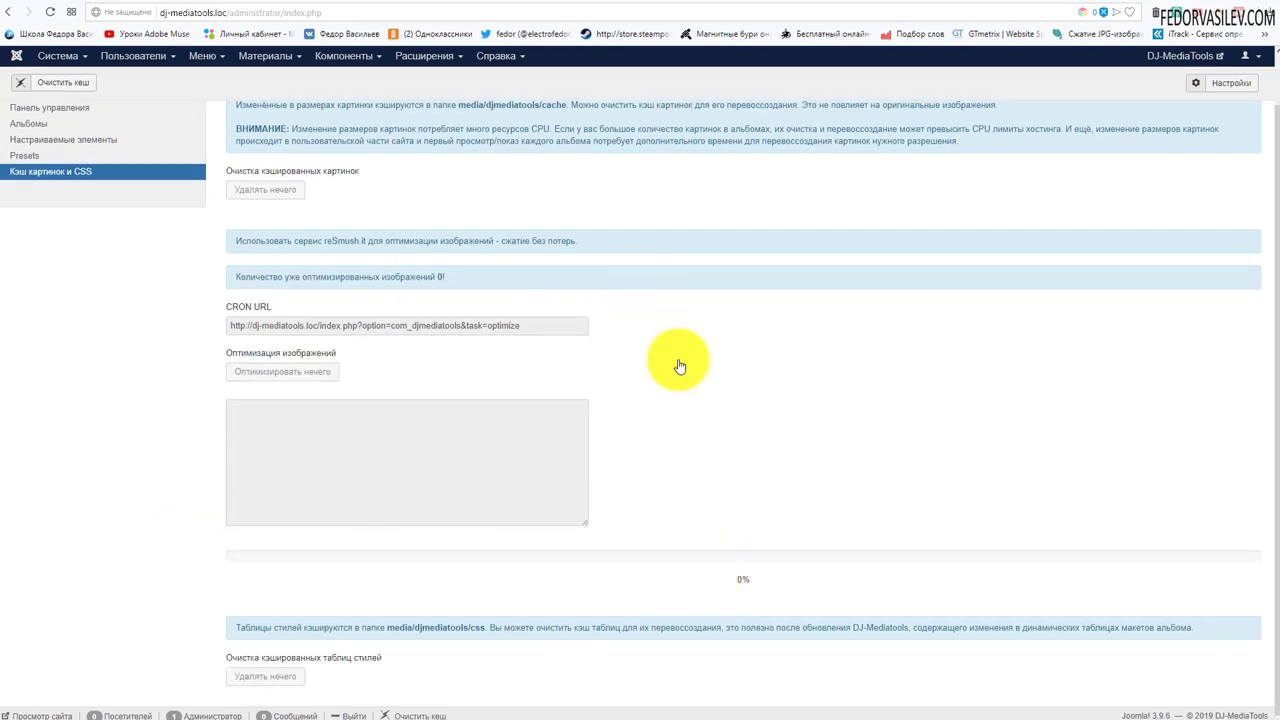
{"action": "scroll", "coordinate": [670, 450], "scroll_direction": "up", "scroll_amount": 1}
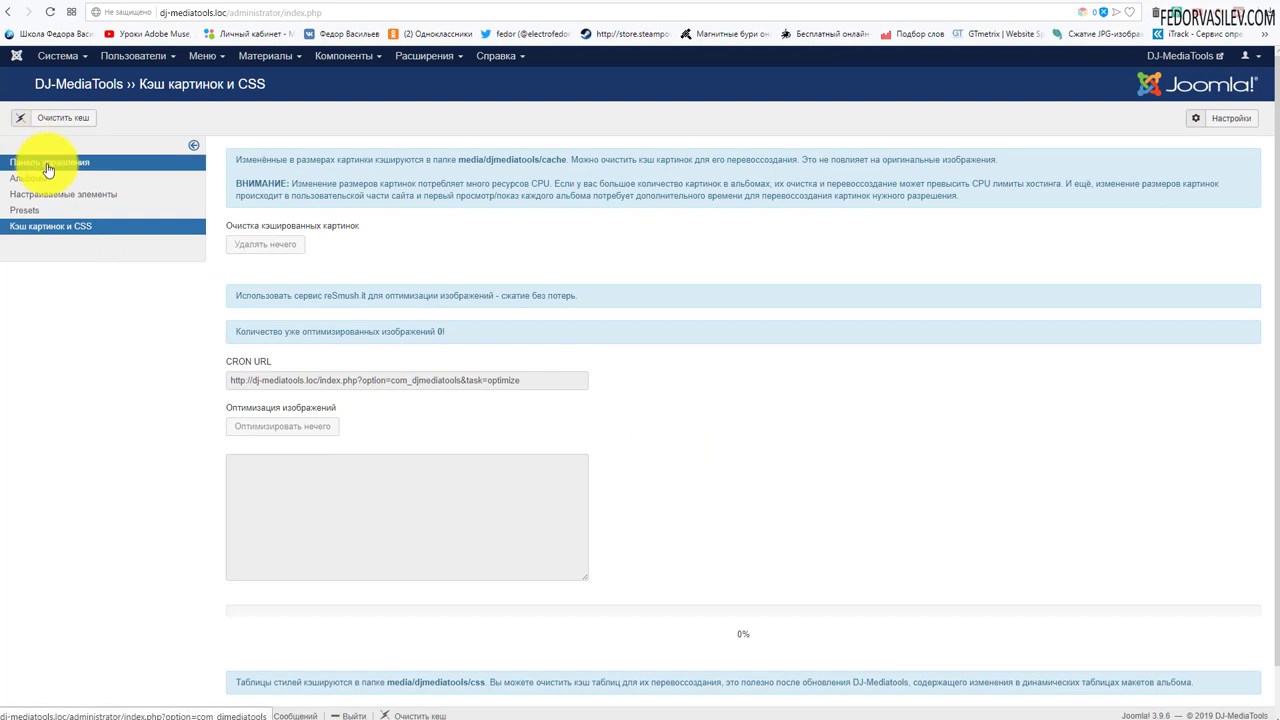
{"action": "left_click", "coordinate": [47, 165]}
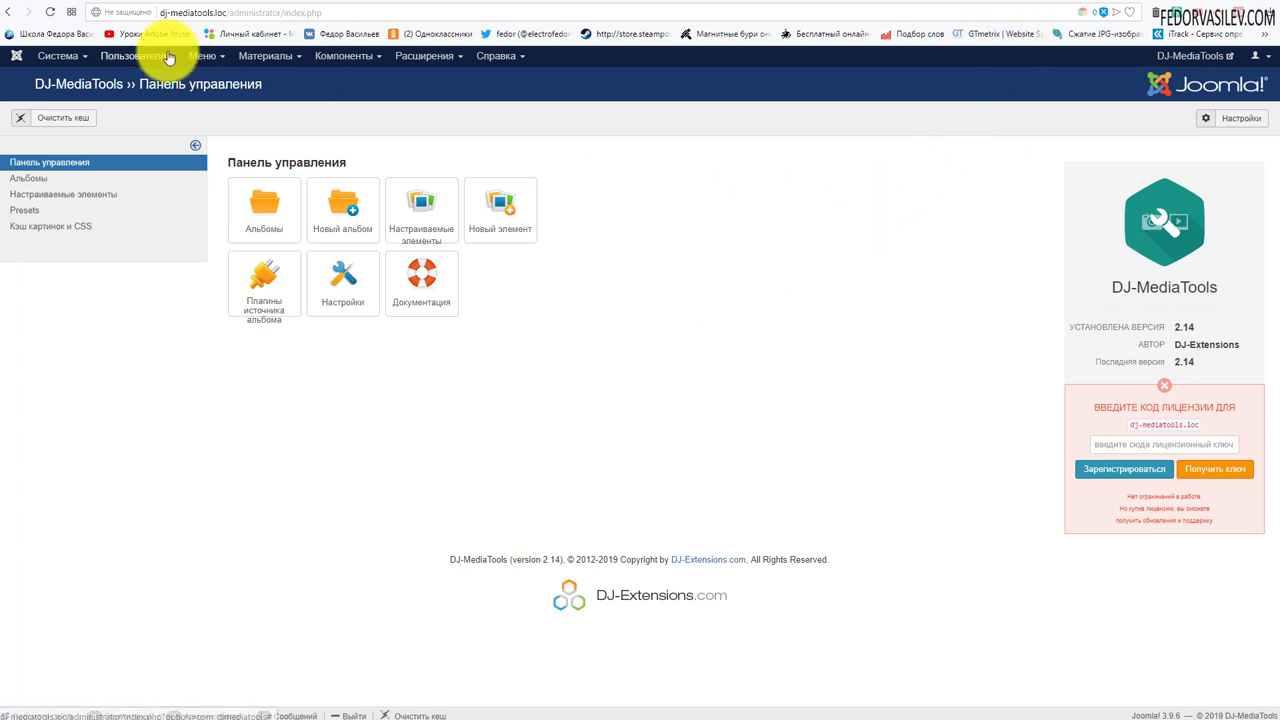
- Look over the content management entries and open the list of site modules to see the DJ-MediaTools modules
{"action": "left_click", "coordinate": [255, 53]}
{"action": "mouse_move", "coordinate": [264, 81]}
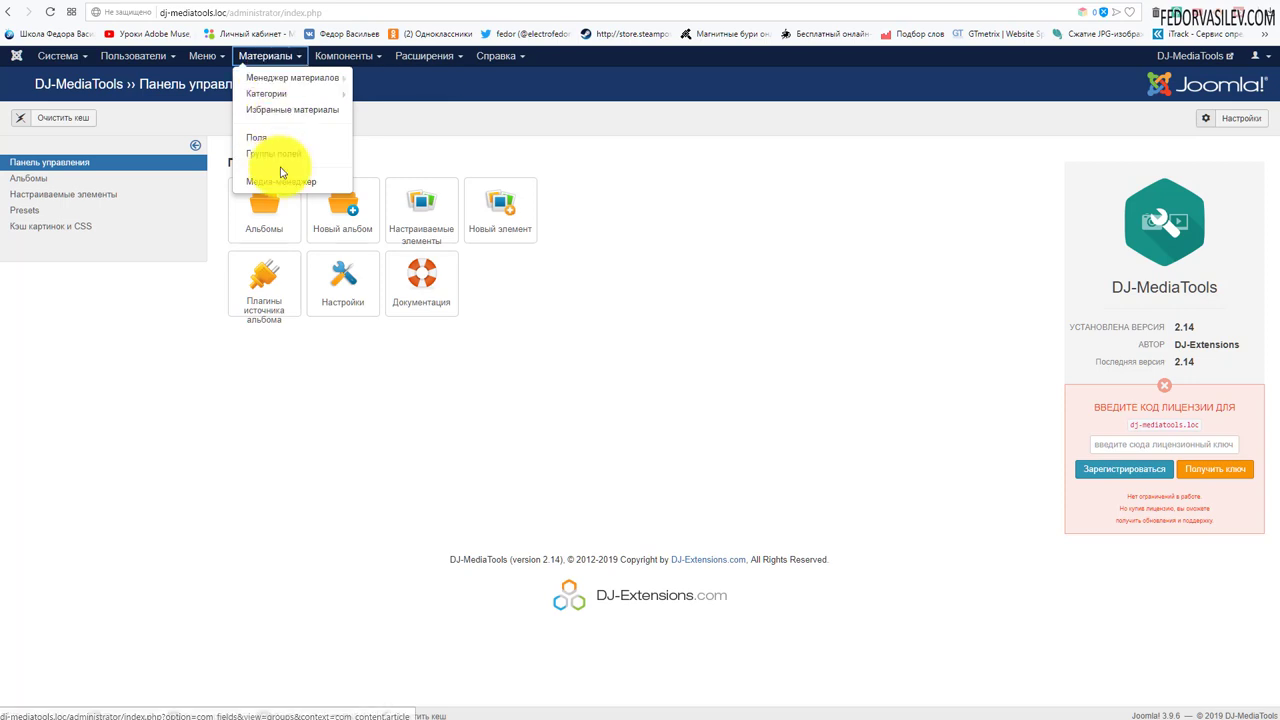
{"action": "left_click", "coordinate": [524, 127]}
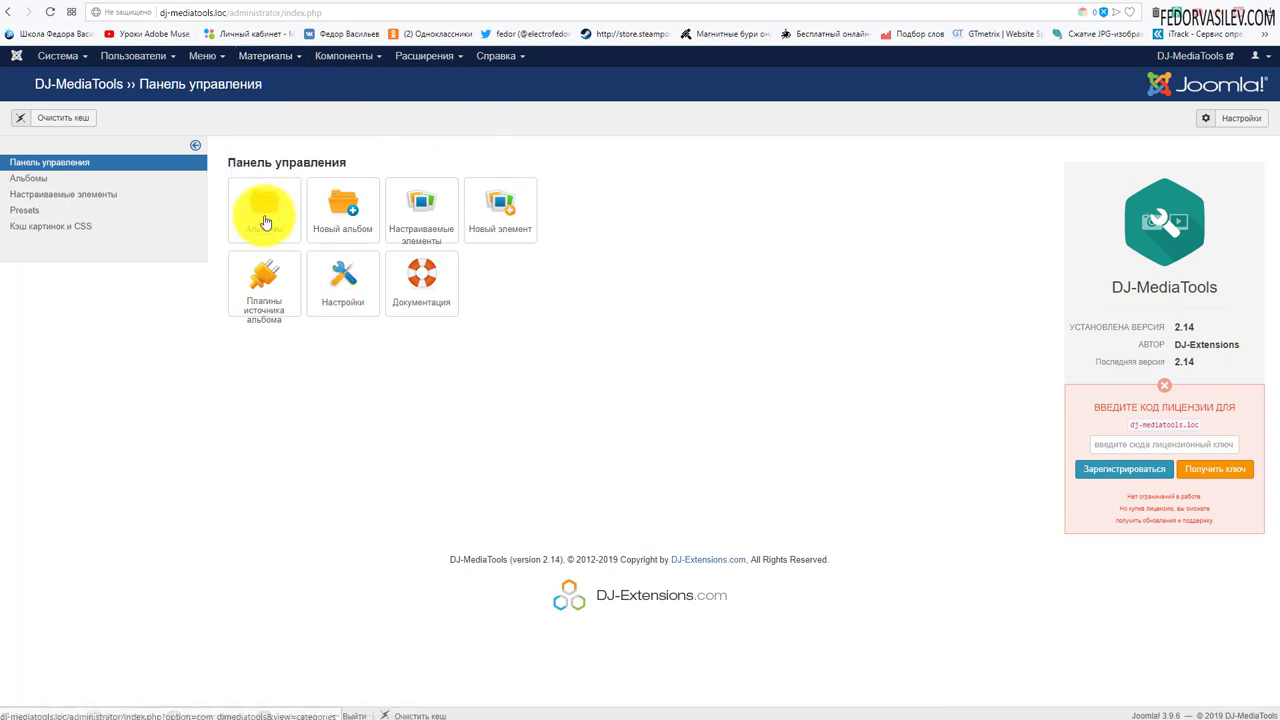
{"action": "left_click", "coordinate": [278, 56]}
{"action": "mouse_move", "coordinate": [281, 94]}
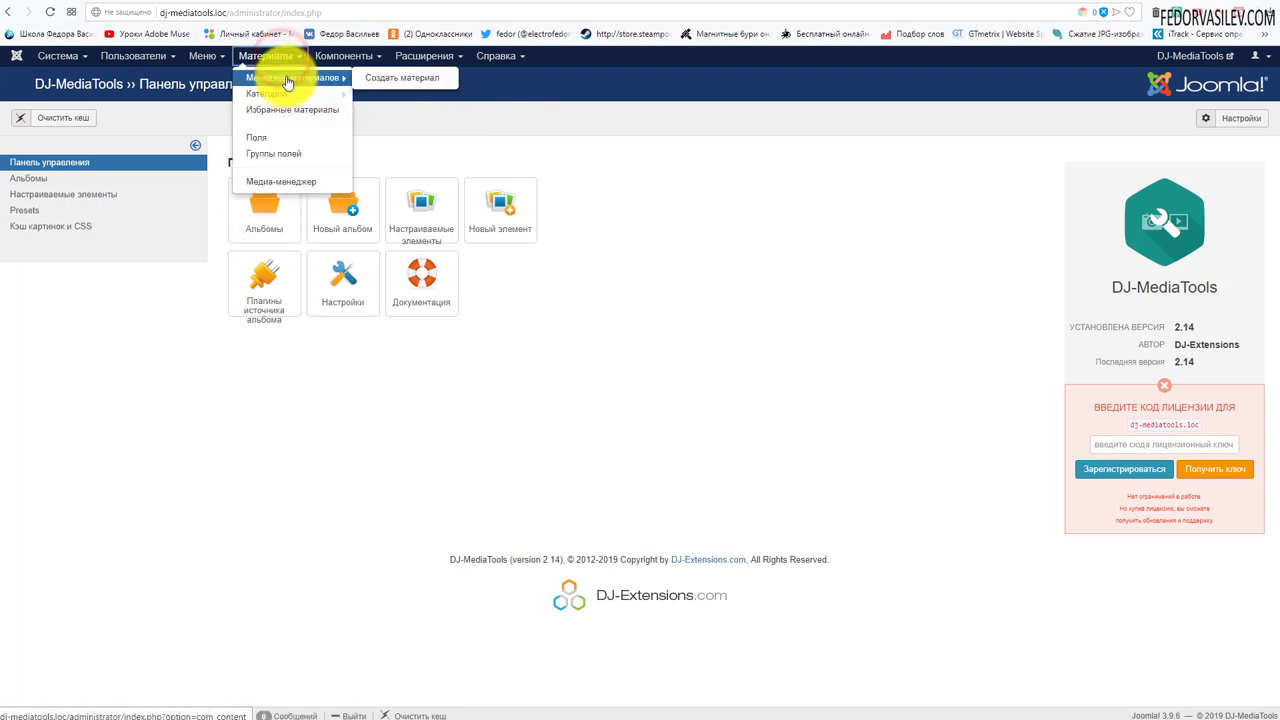
{"action": "left_click", "coordinate": [582, 337]}
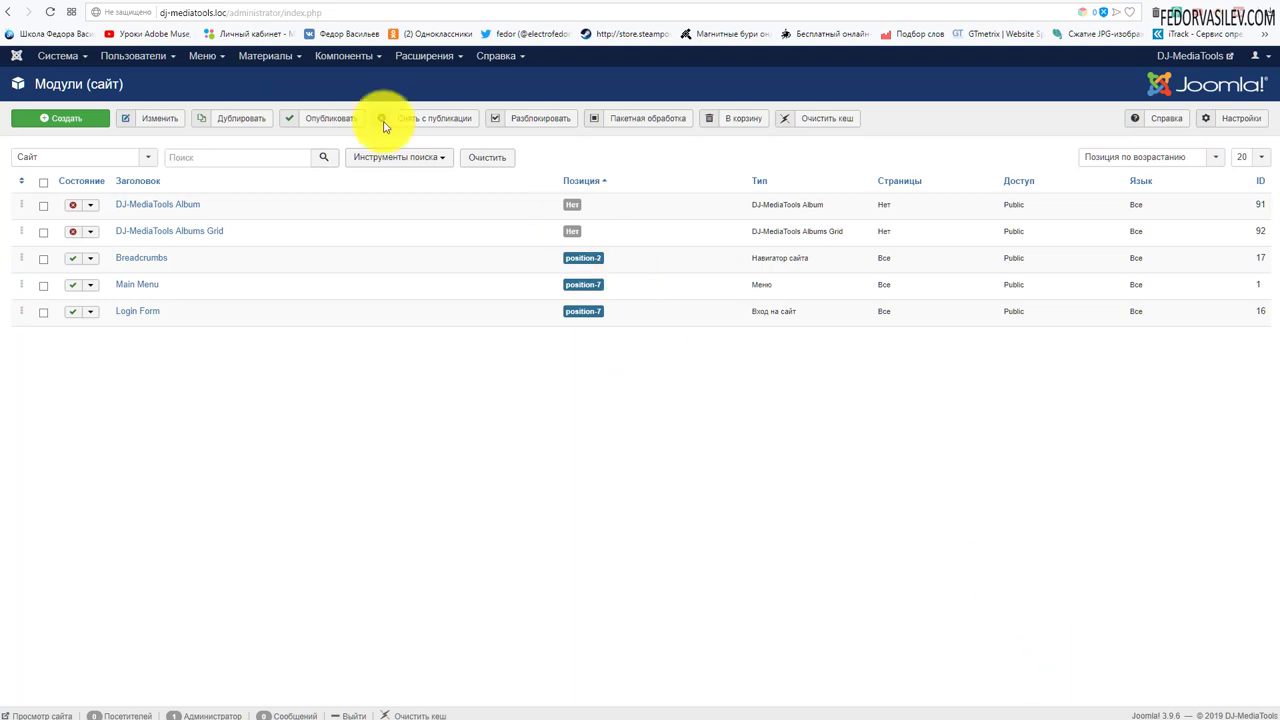
- Look over the available components and extension managers, and open the plugin list to see the DJ-MediaTools plugins
{"action": "left_click", "coordinate": [350, 56]}
{"action": "mouse_move", "coordinate": [350, 75]}
{"action": "left_click", "coordinate": [569, 509]}
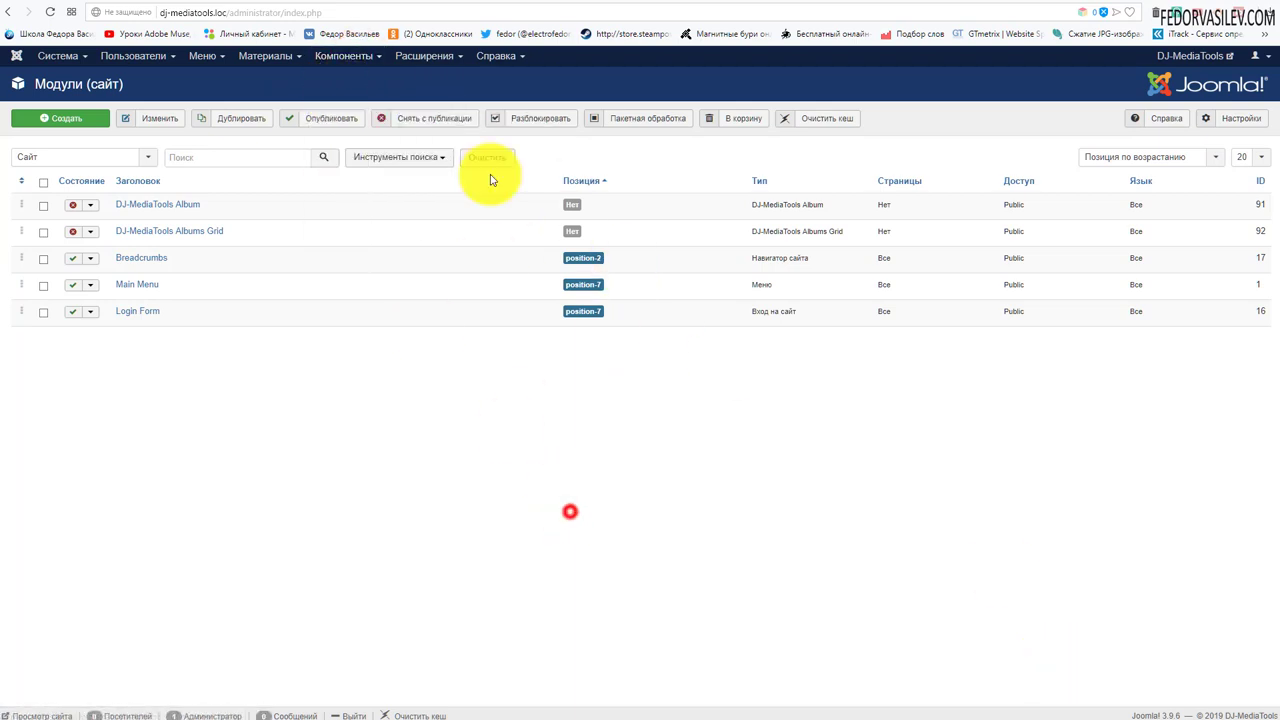
{"action": "left_click", "coordinate": [440, 56]}
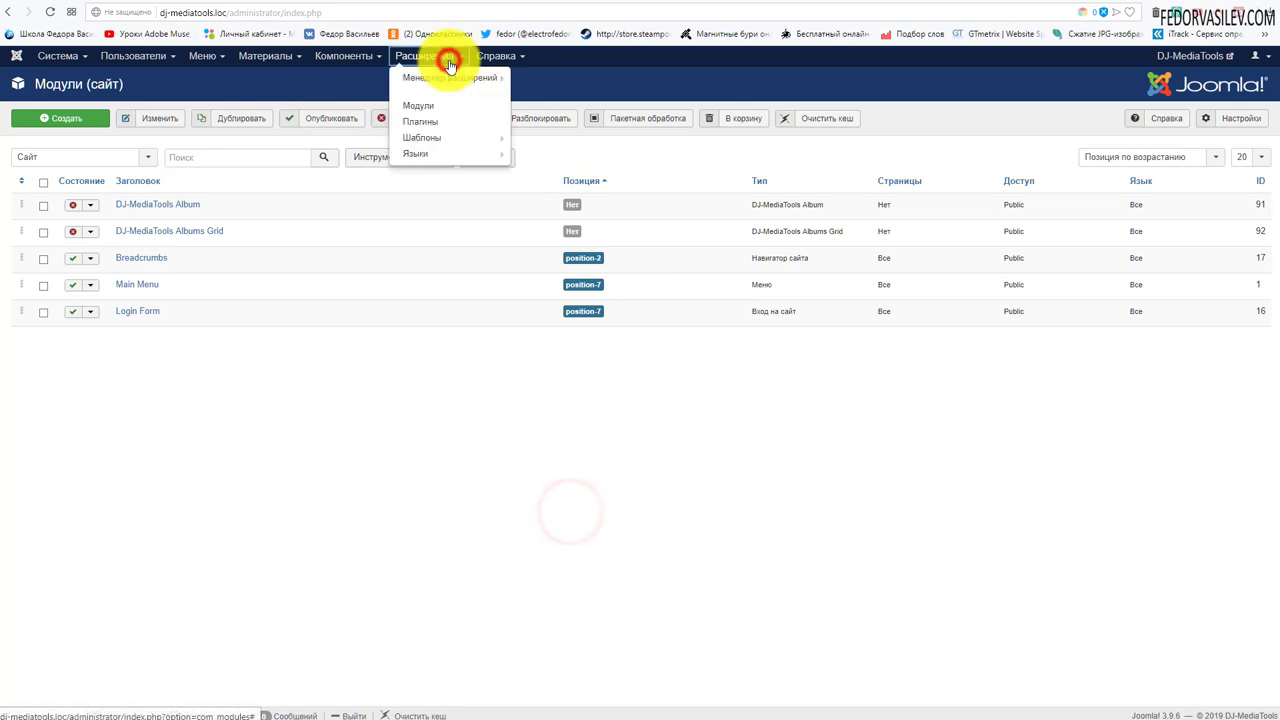
{"action": "left_click", "coordinate": [406, 531]}
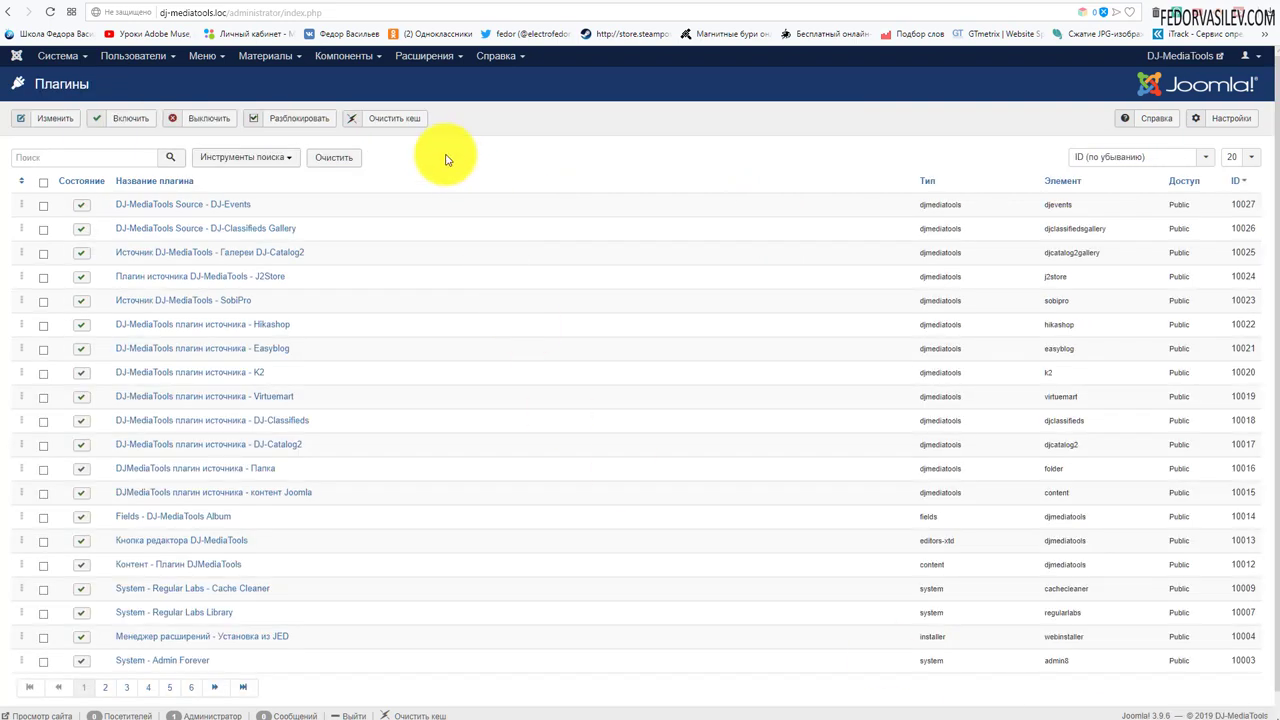
{"action": "left_click", "coordinate": [438, 58]}
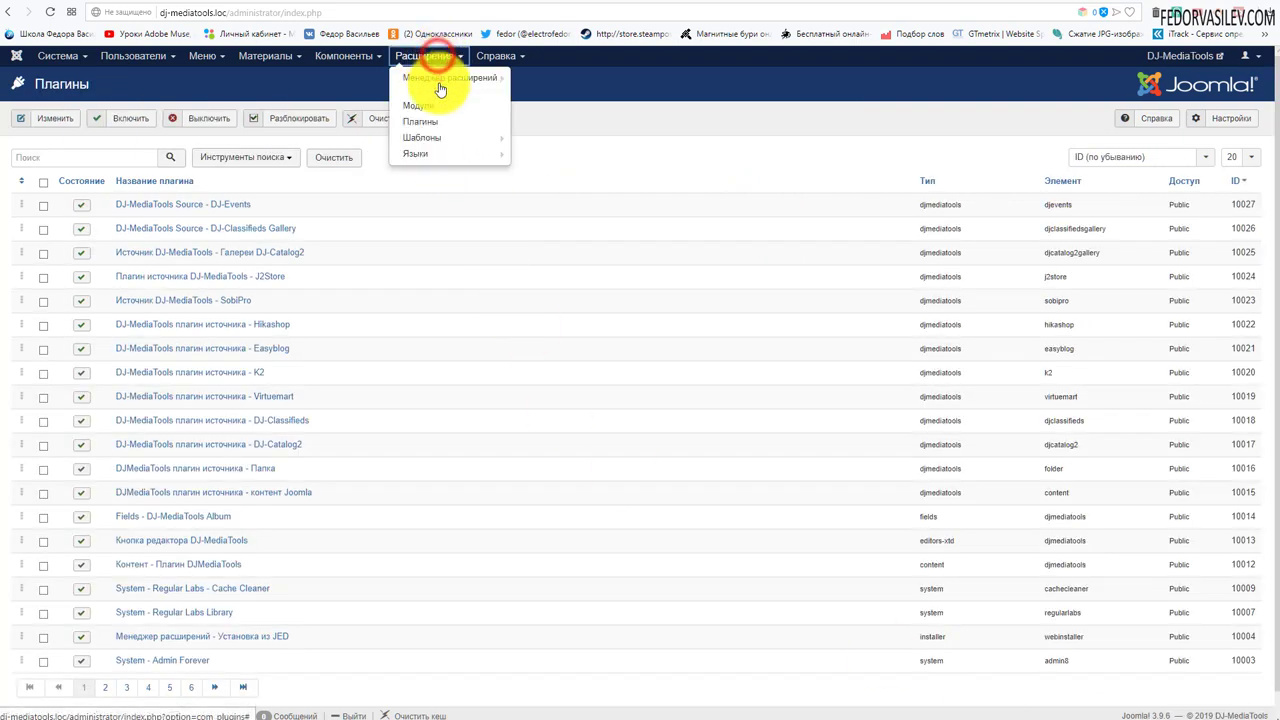
{"action": "left_click", "coordinate": [680, 136]}
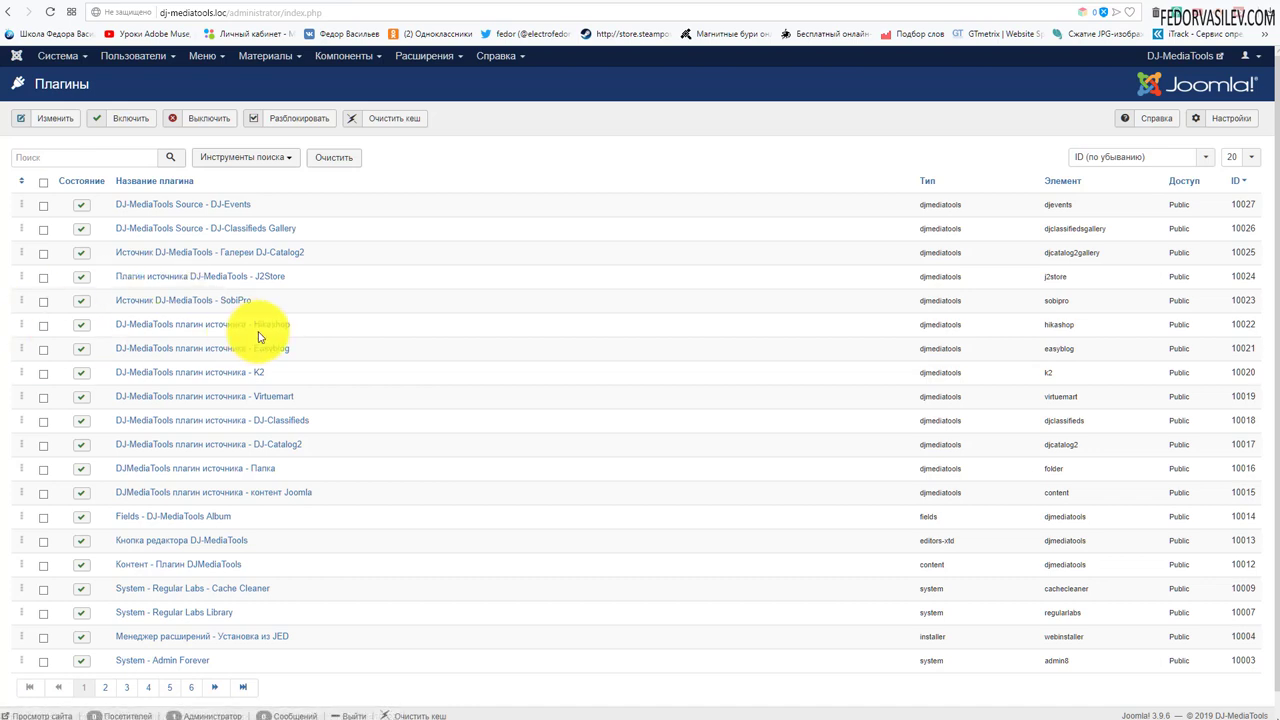
{"action": "left_click_drag", "start_coordinate": [303, 324], "coordinate": [232, 325]}
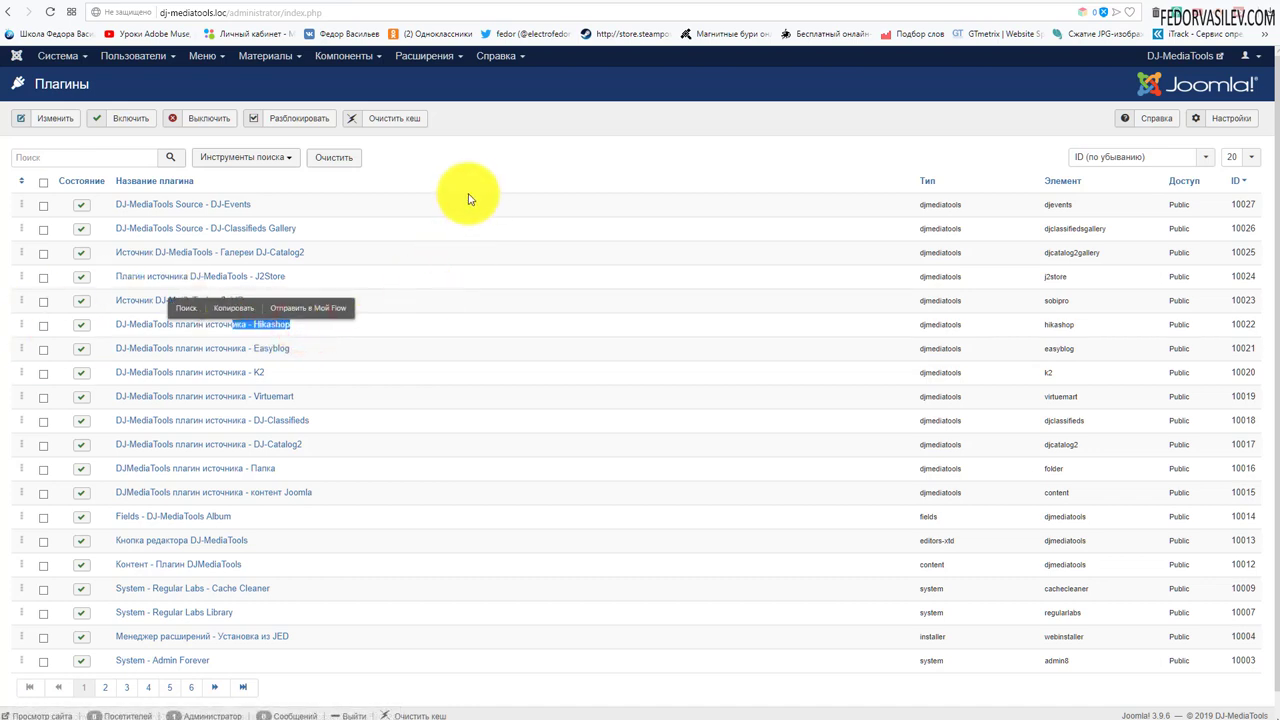
{"action": "left_click", "coordinate": [524, 157]}
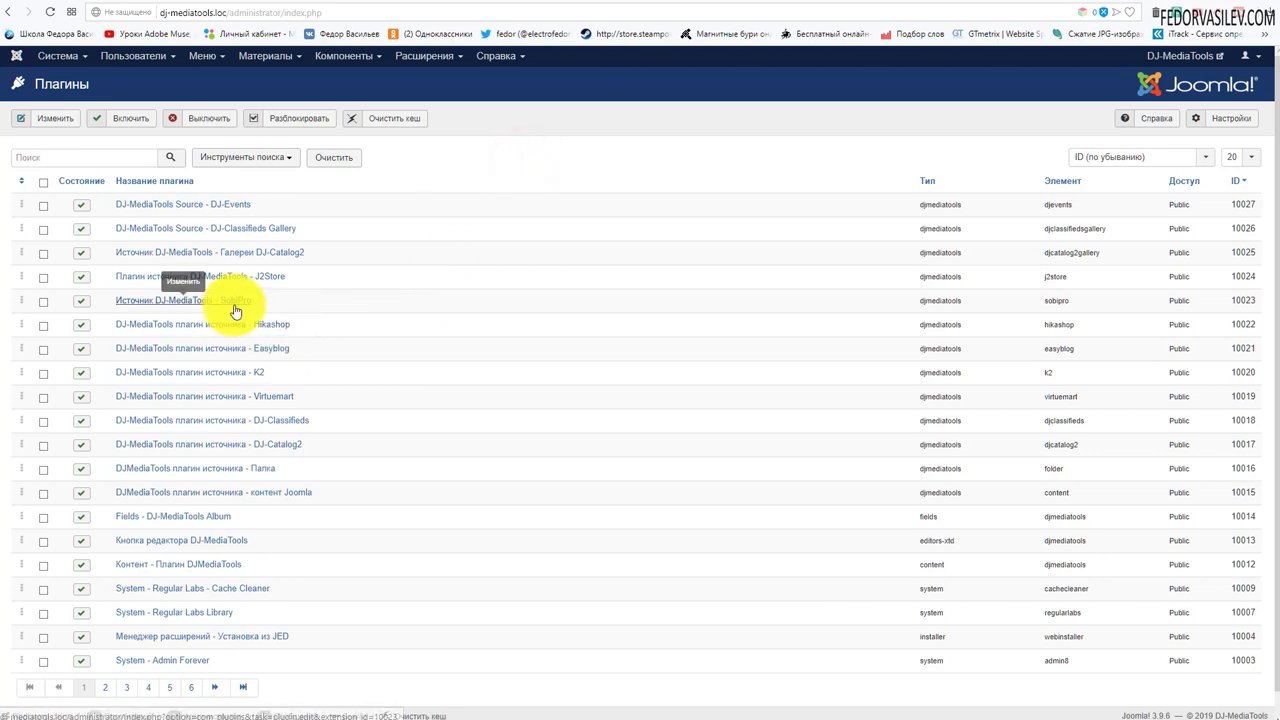
- Disable the DJ-MediaTools source plugins for DJ-Events, J2Store, SobiPro, Hikashop, Easyblog, K2 and Virtuemart
{"action": "left_click", "coordinate": [44, 280]}
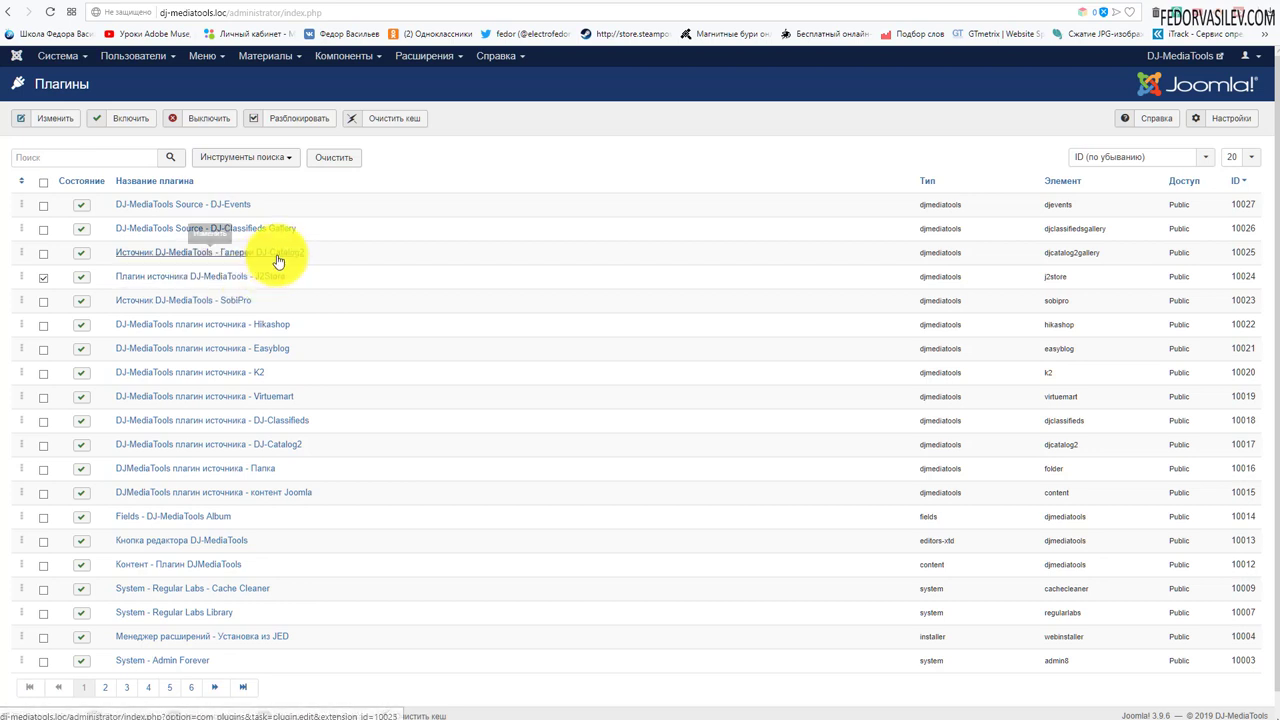
{"action": "left_click", "coordinate": [43, 205]}
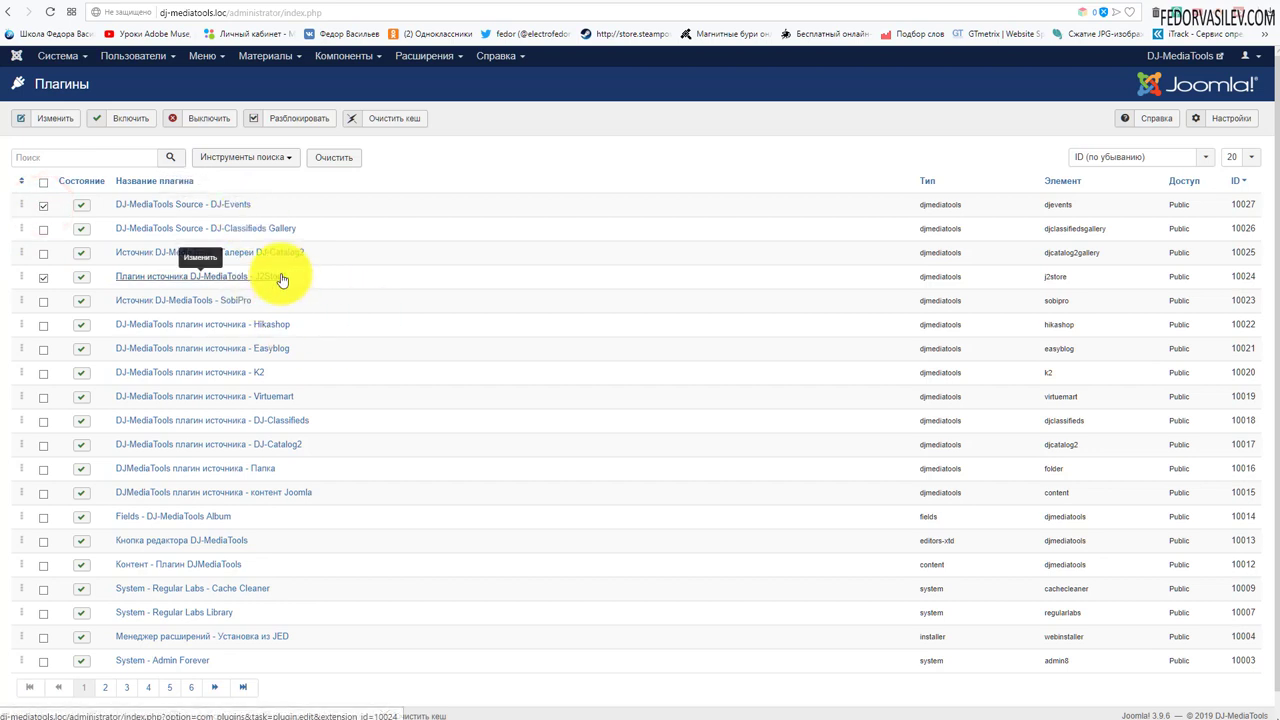
{"action": "left_click", "coordinate": [43, 302]}
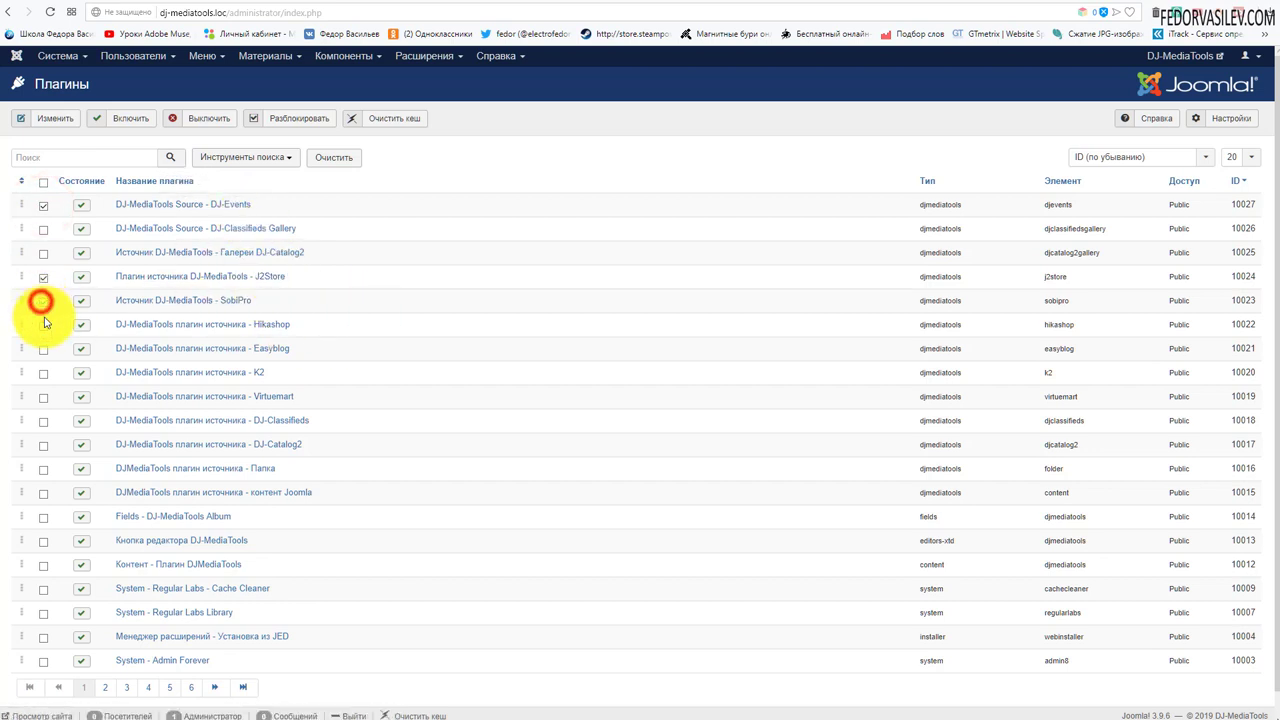
{"action": "left_click", "coordinate": [43, 324]}
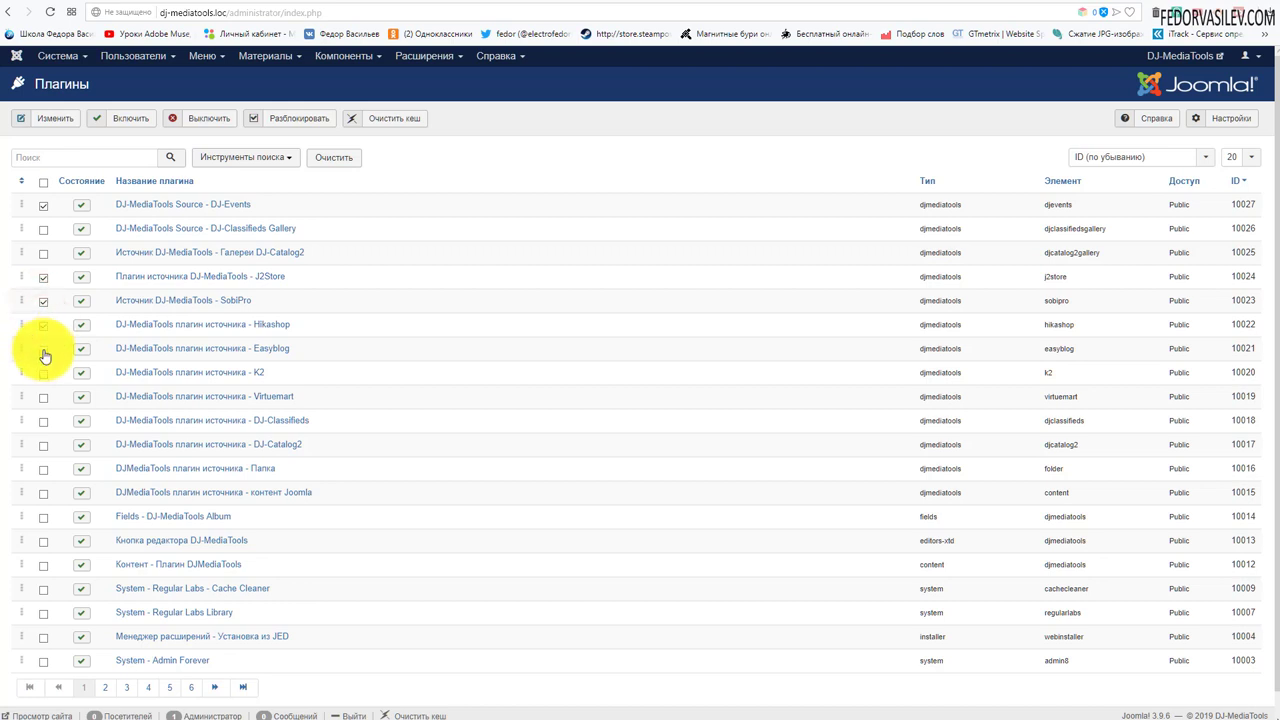
{"action": "left_click", "coordinate": [43, 349]}
{"action": "left_click", "coordinate": [43, 373]}
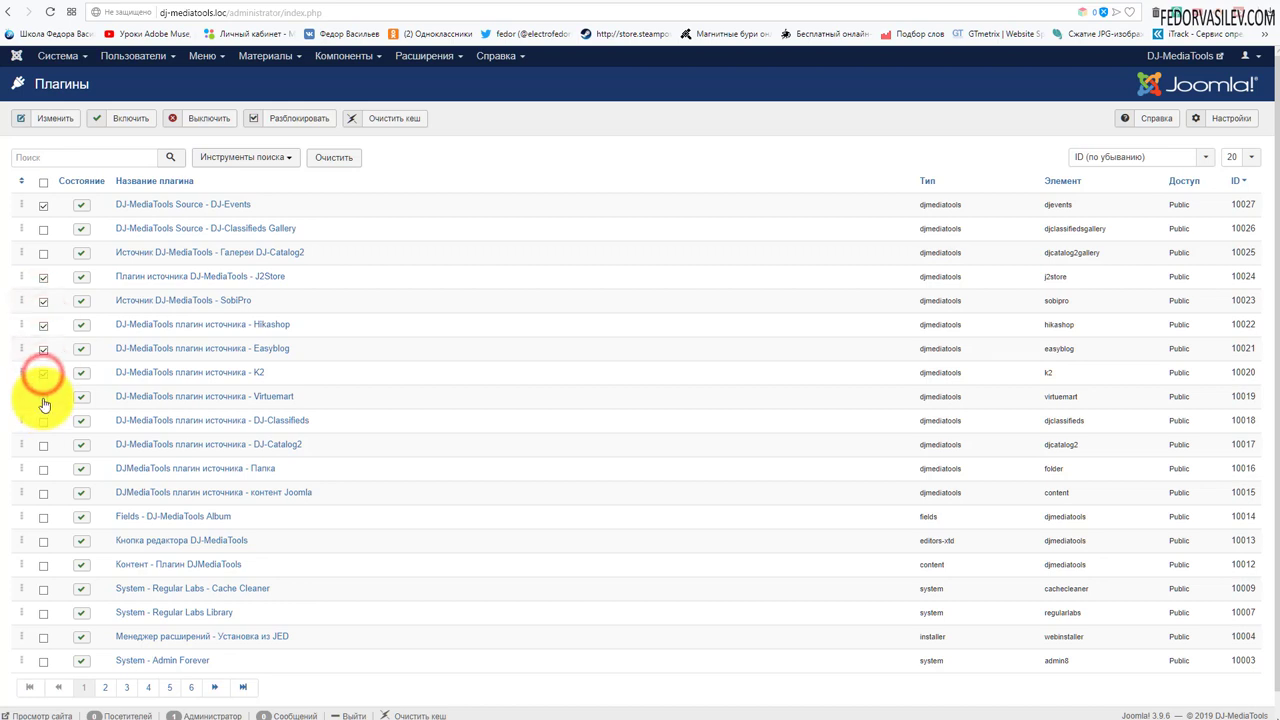
{"action": "left_click", "coordinate": [43, 398]}
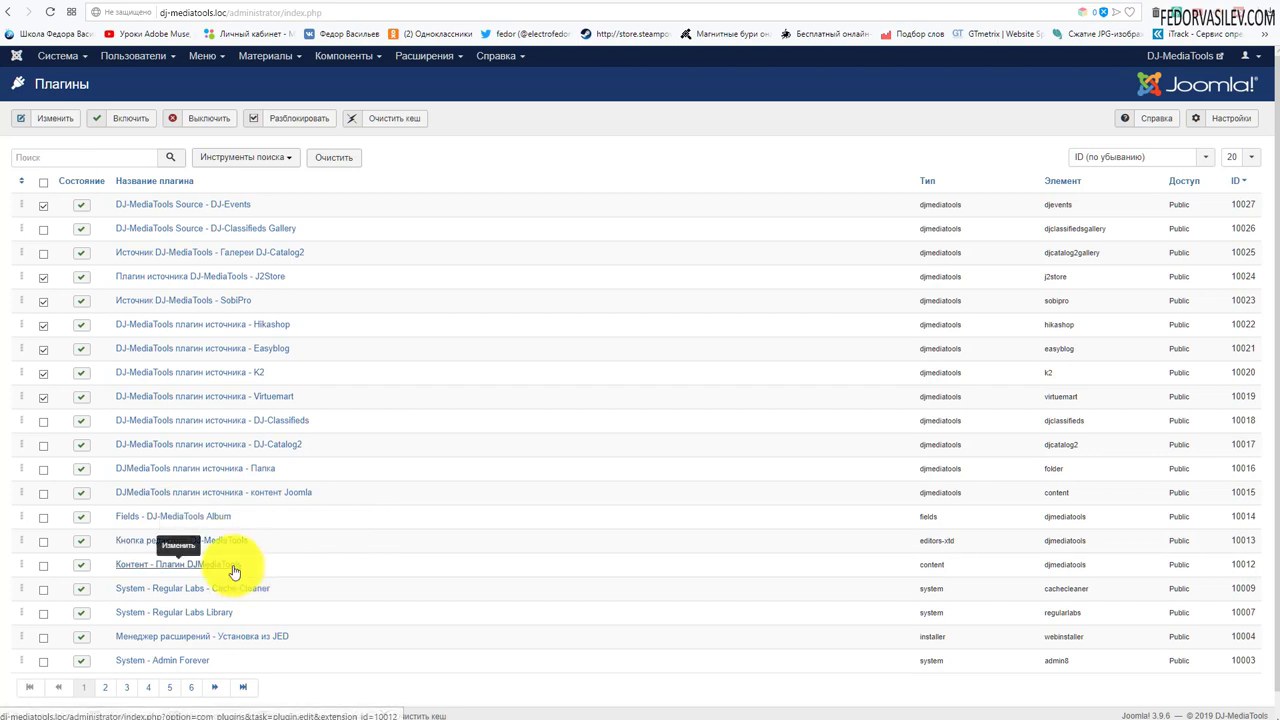
{"action": "scroll", "coordinate": [329, 537], "scroll_direction": "down", "scroll_amount": 1}
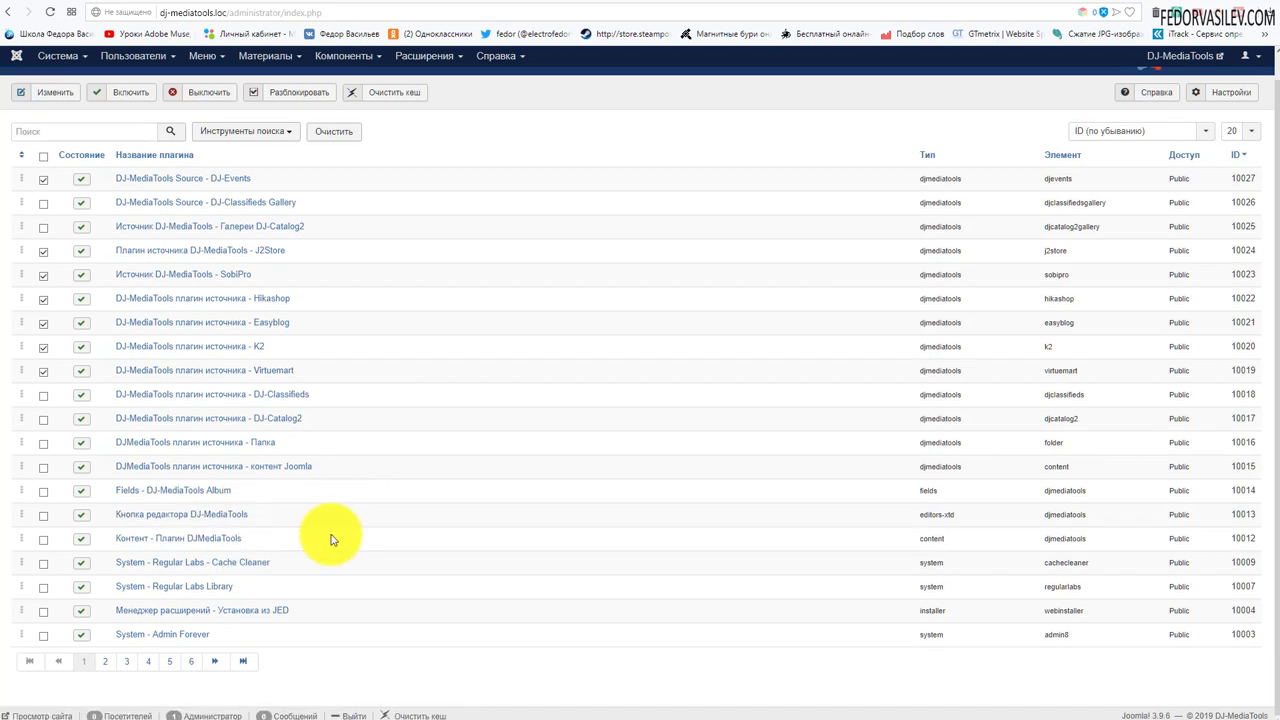
{"action": "scroll", "coordinate": [286, 537], "scroll_direction": "up", "scroll_amount": 1}
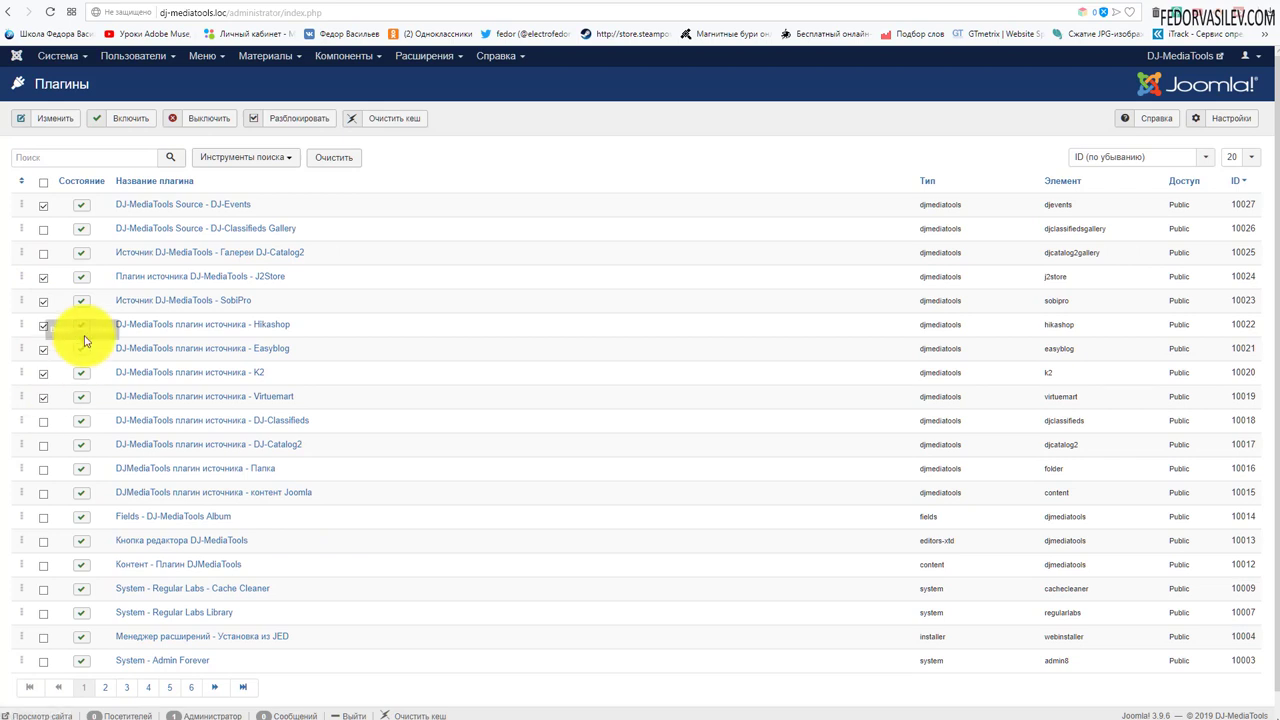
{"action": "left_click", "coordinate": [199, 121]}
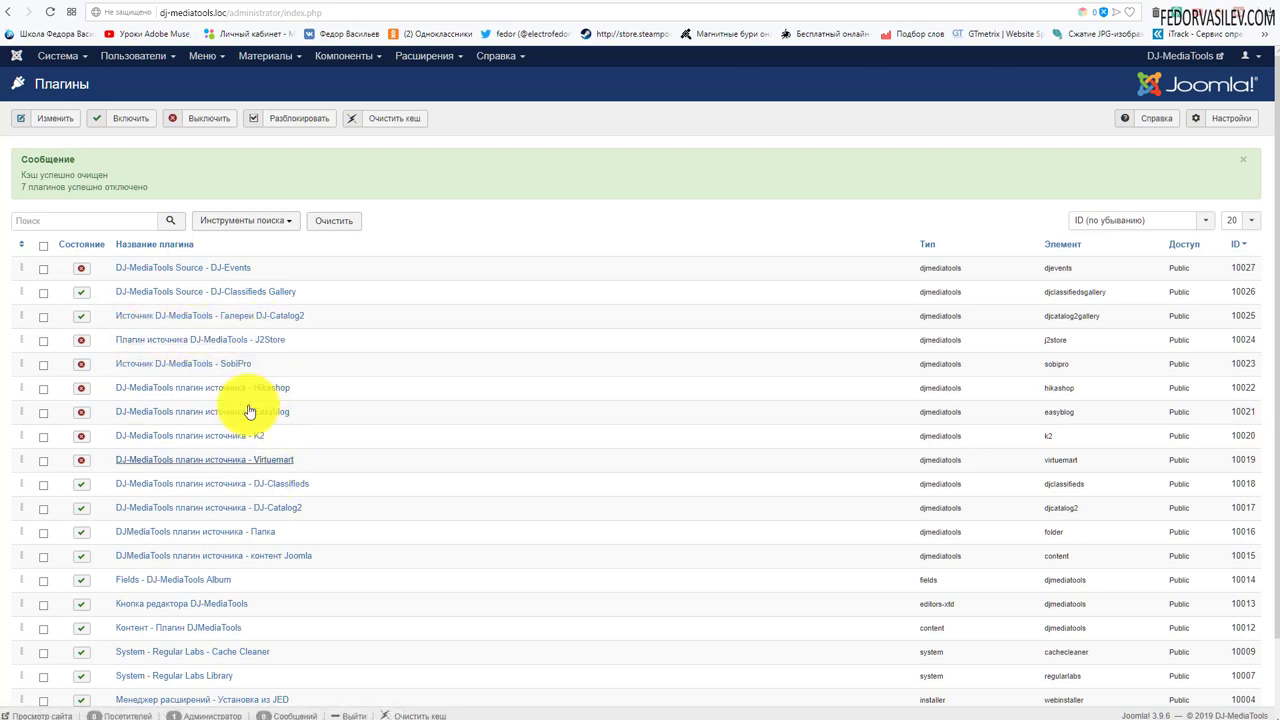
- Examine the remaining pages of the plugin list, from page 2 to page 6, and return to the first page
{"action": "scroll", "coordinate": [314, 349], "scroll_direction": "down", "scroll_amount": 2}
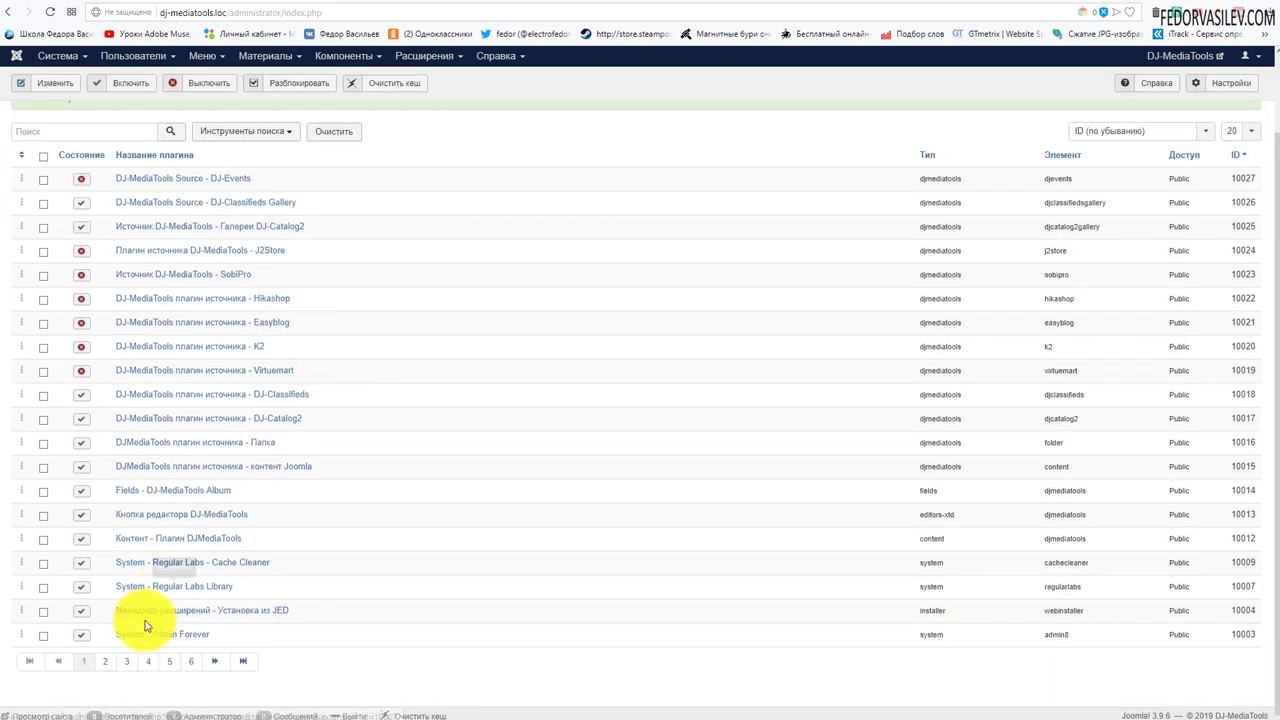
{"action": "left_click", "coordinate": [111, 670]}
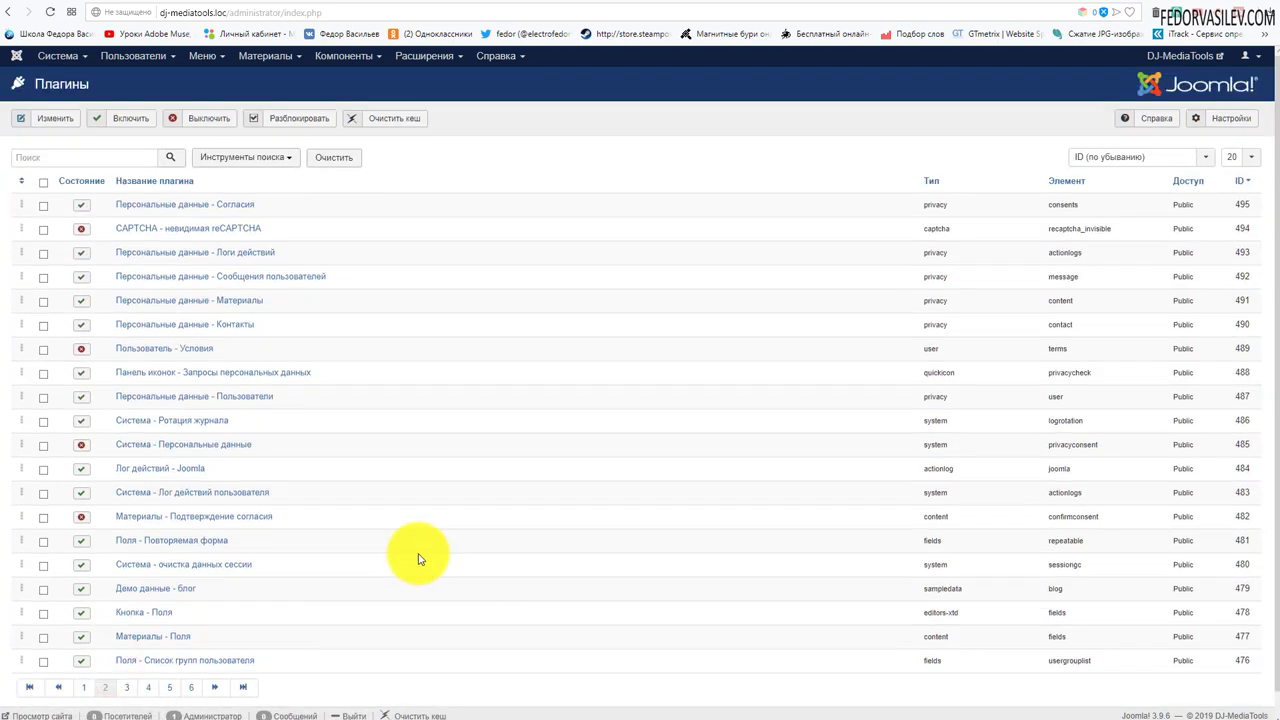
{"action": "scroll", "coordinate": [417, 531], "scroll_direction": "down", "scroll_amount": 1}
{"action": "left_click", "coordinate": [130, 662]}
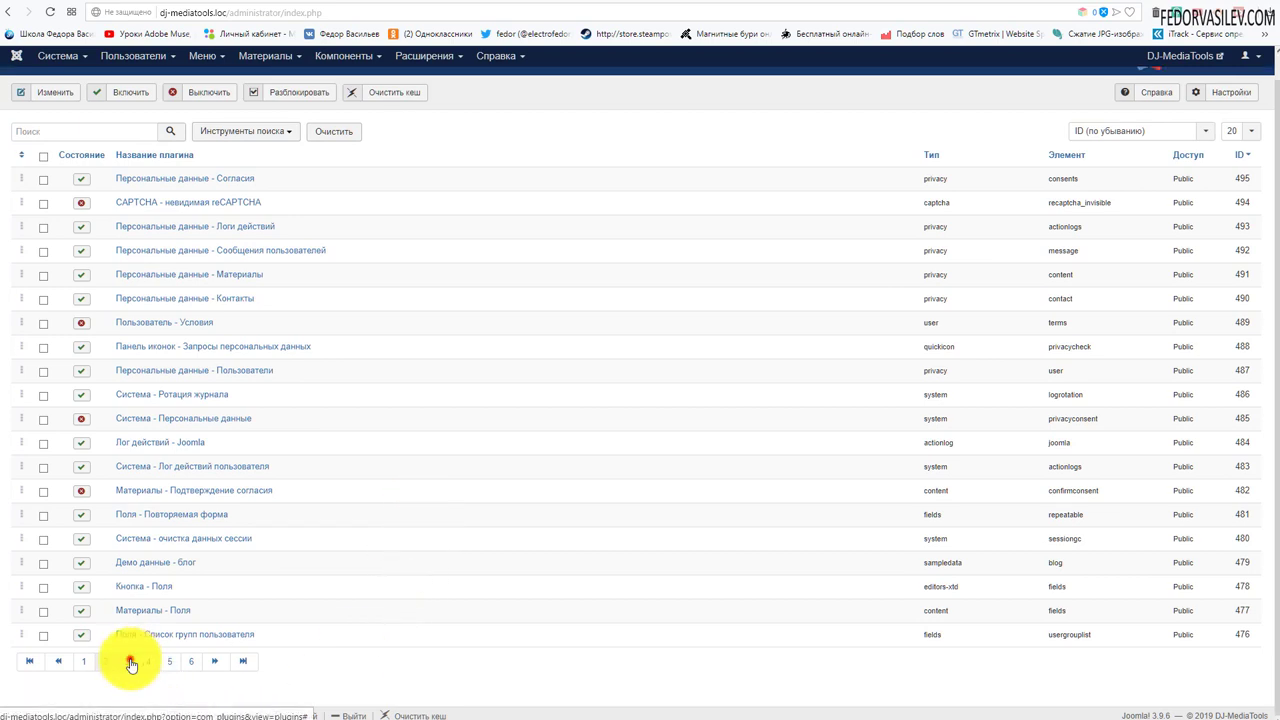
{"action": "scroll", "coordinate": [537, 503], "scroll_direction": "down", "scroll_amount": 1}
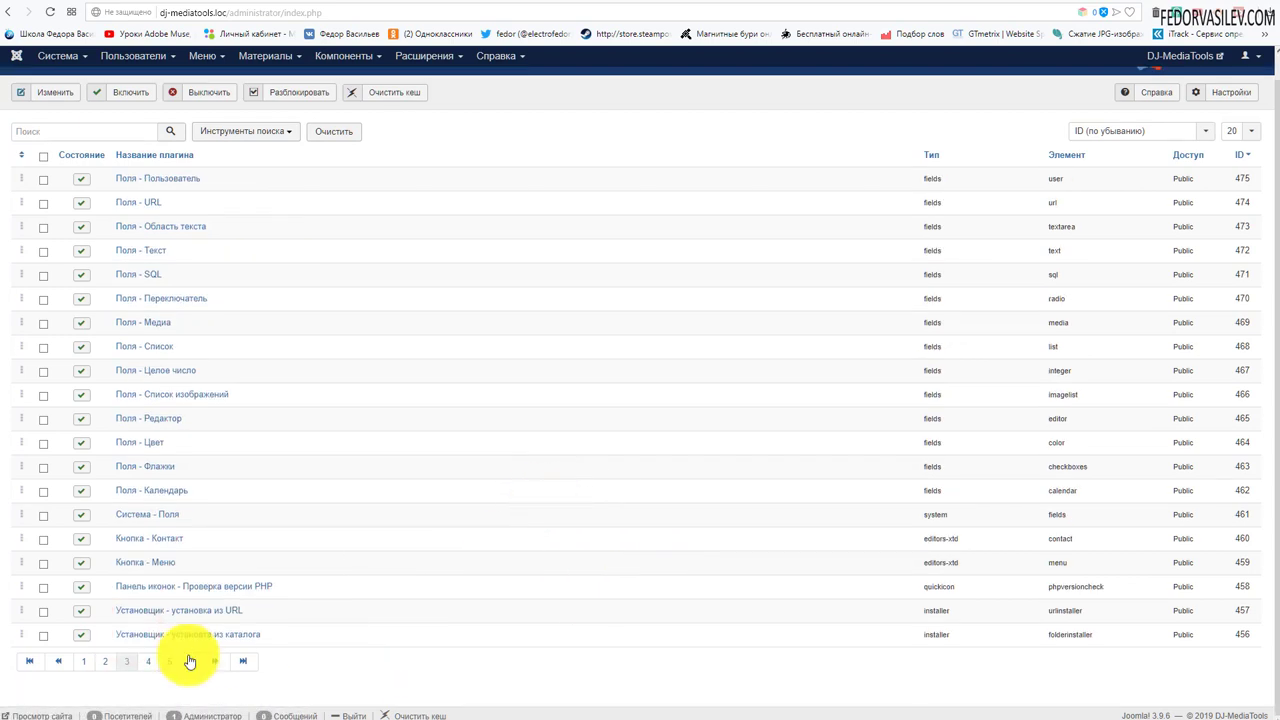
{"action": "left_click", "coordinate": [148, 661]}
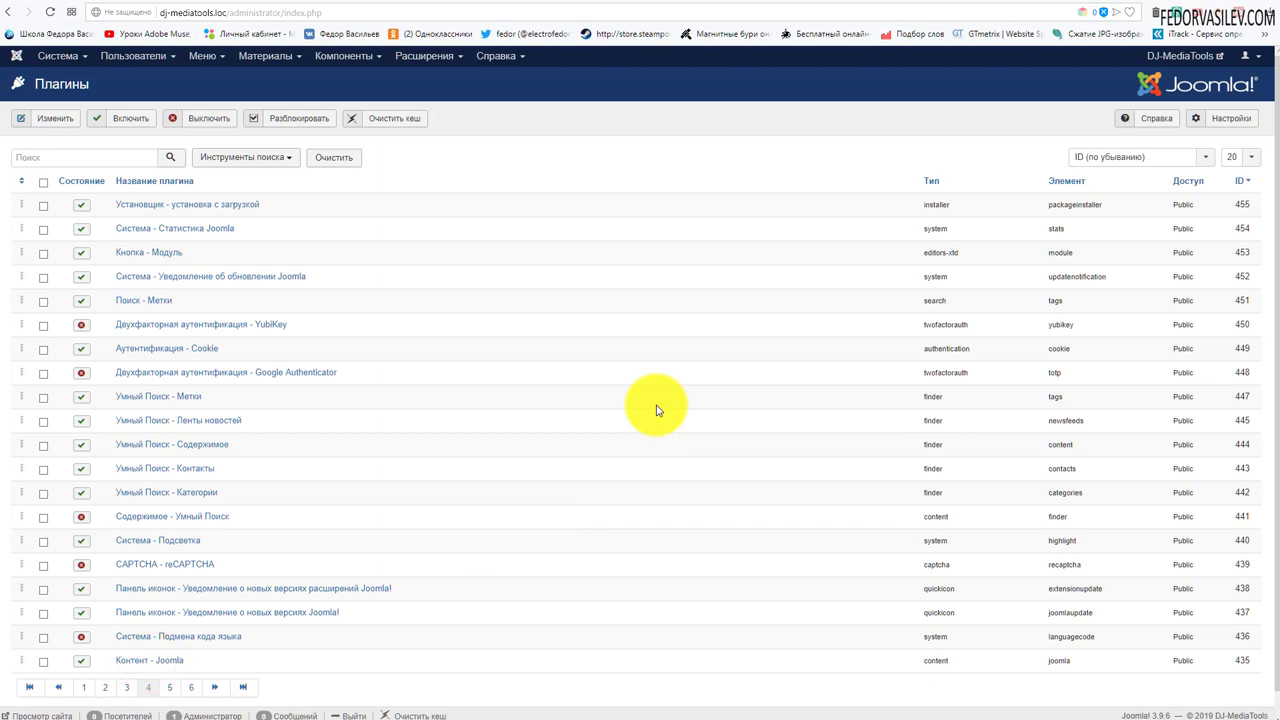
{"action": "scroll", "coordinate": [640, 420], "scroll_direction": "down", "scroll_amount": 1}
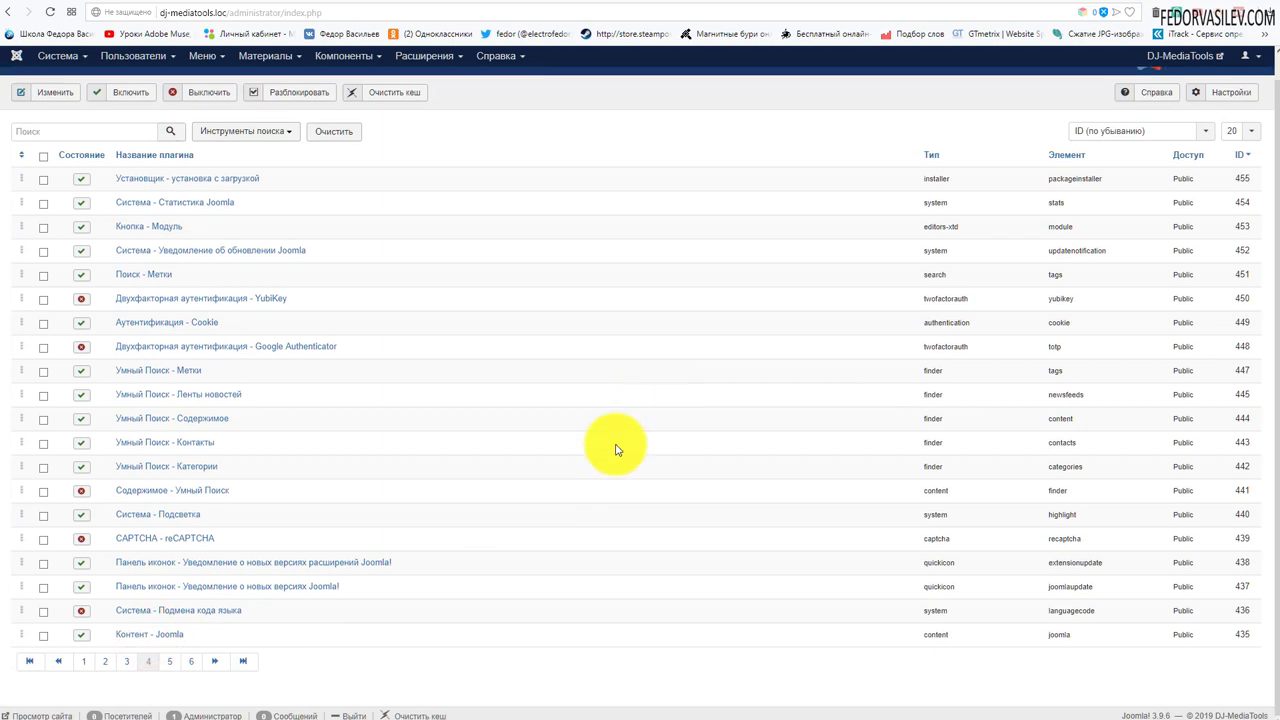
{"action": "left_click", "coordinate": [172, 661]}
{"action": "scroll", "coordinate": [568, 456], "scroll_direction": "down", "scroll_amount": 1}
{"action": "left_click", "coordinate": [192, 665]}
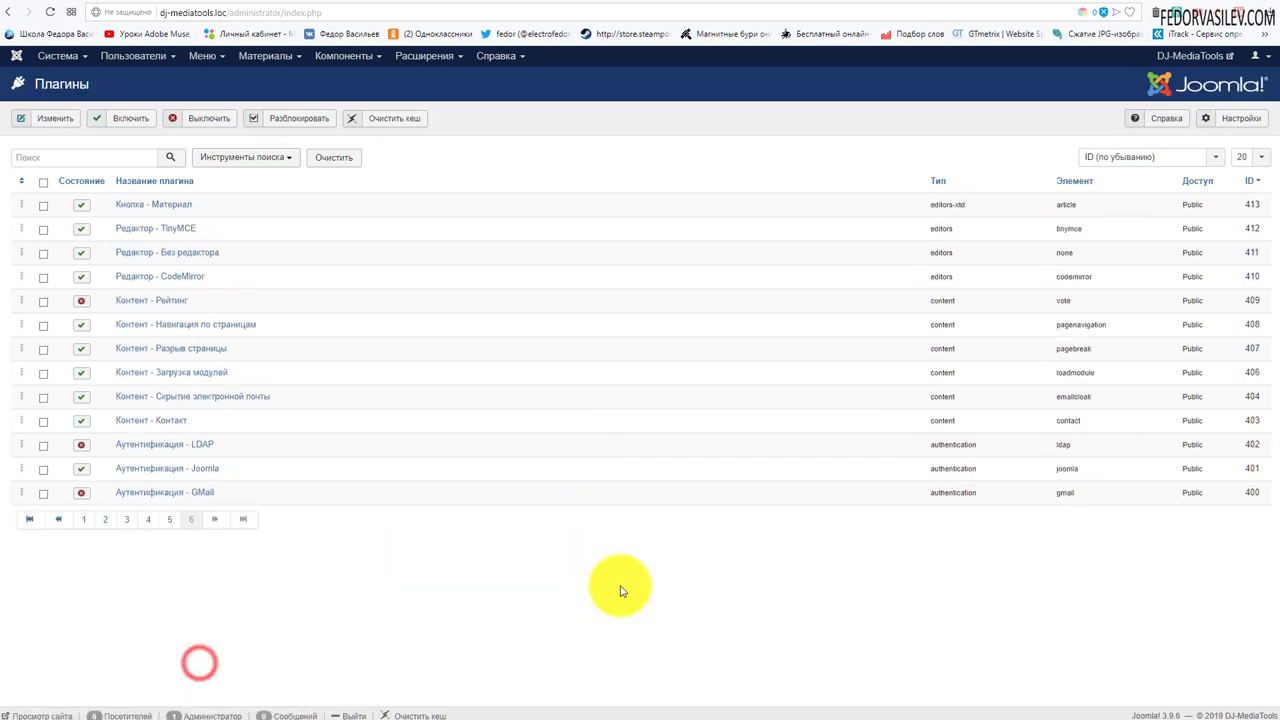
{"action": "left_click", "coordinate": [83, 519]}
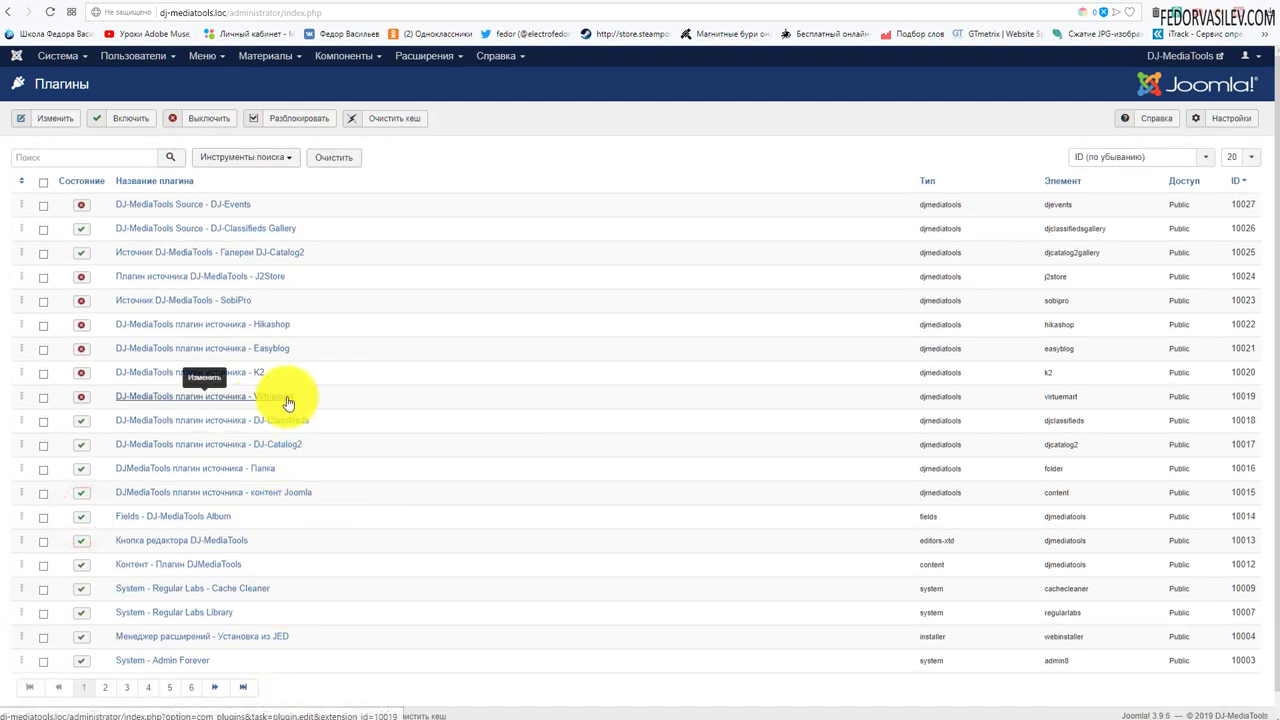
{"action": "double_click", "coordinate": [293, 397]}
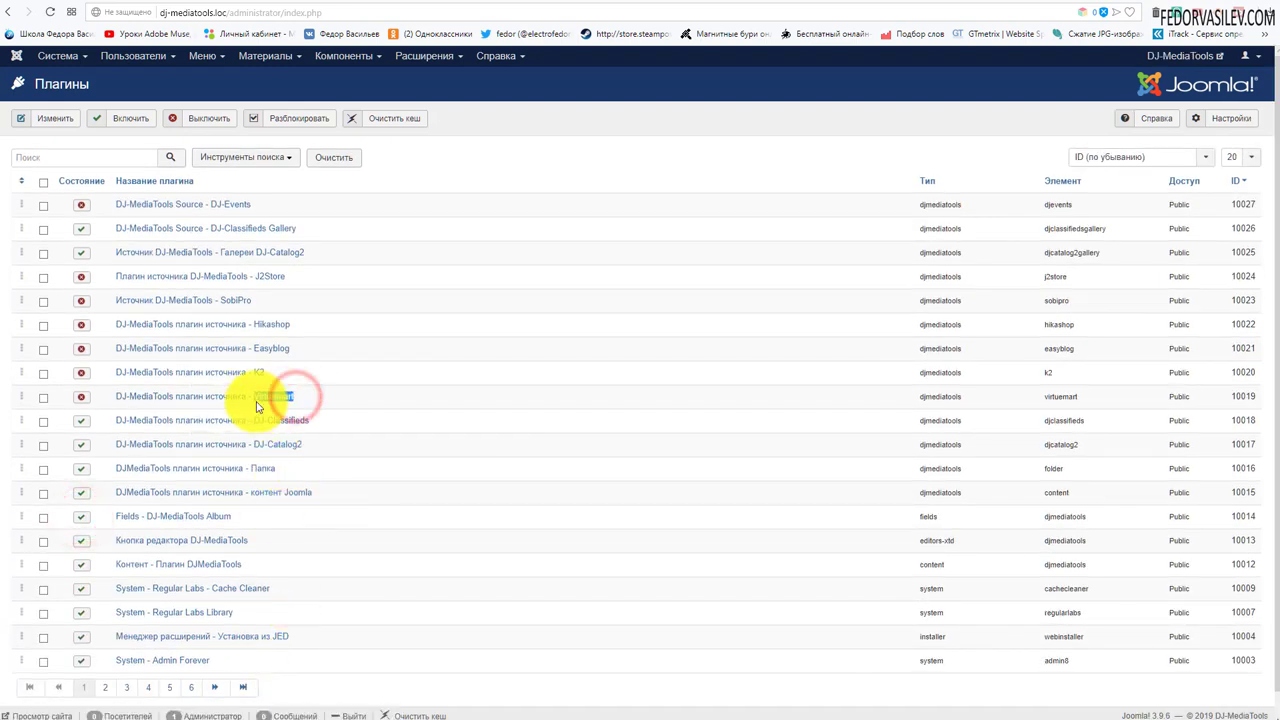
{"action": "left_click", "coordinate": [84, 399]}
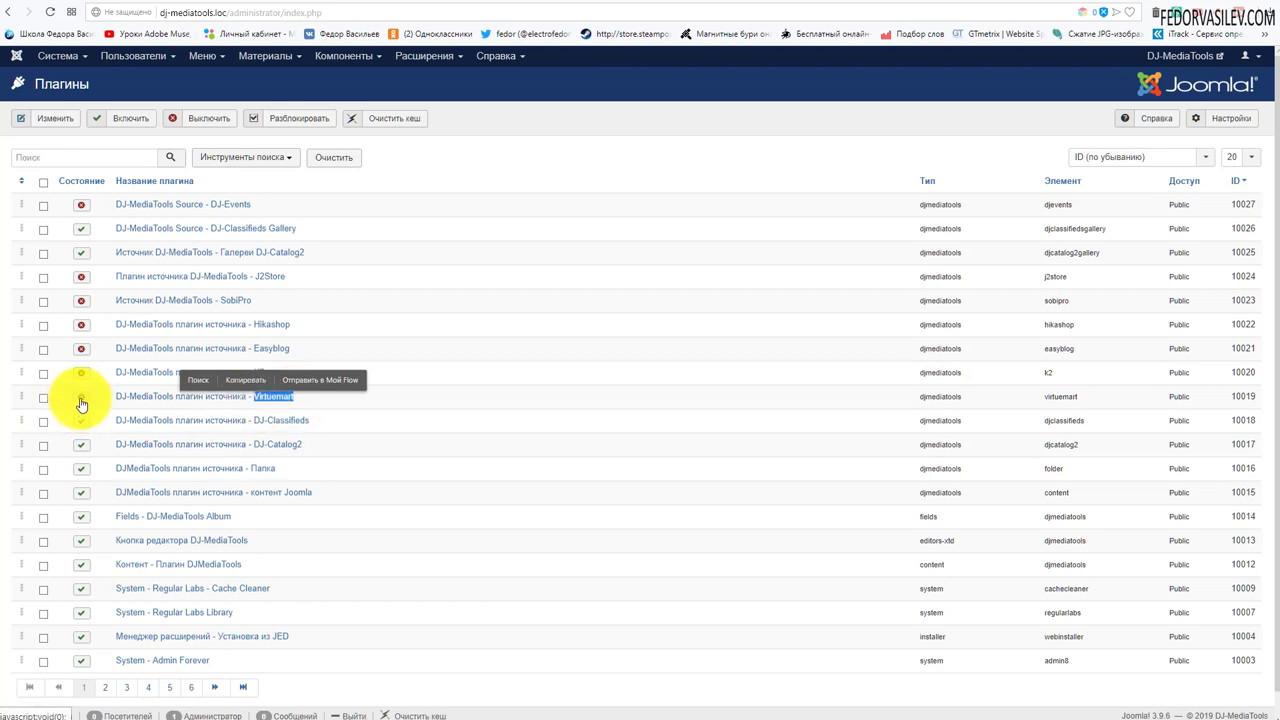
{"action": "left_click", "coordinate": [525, 160]}
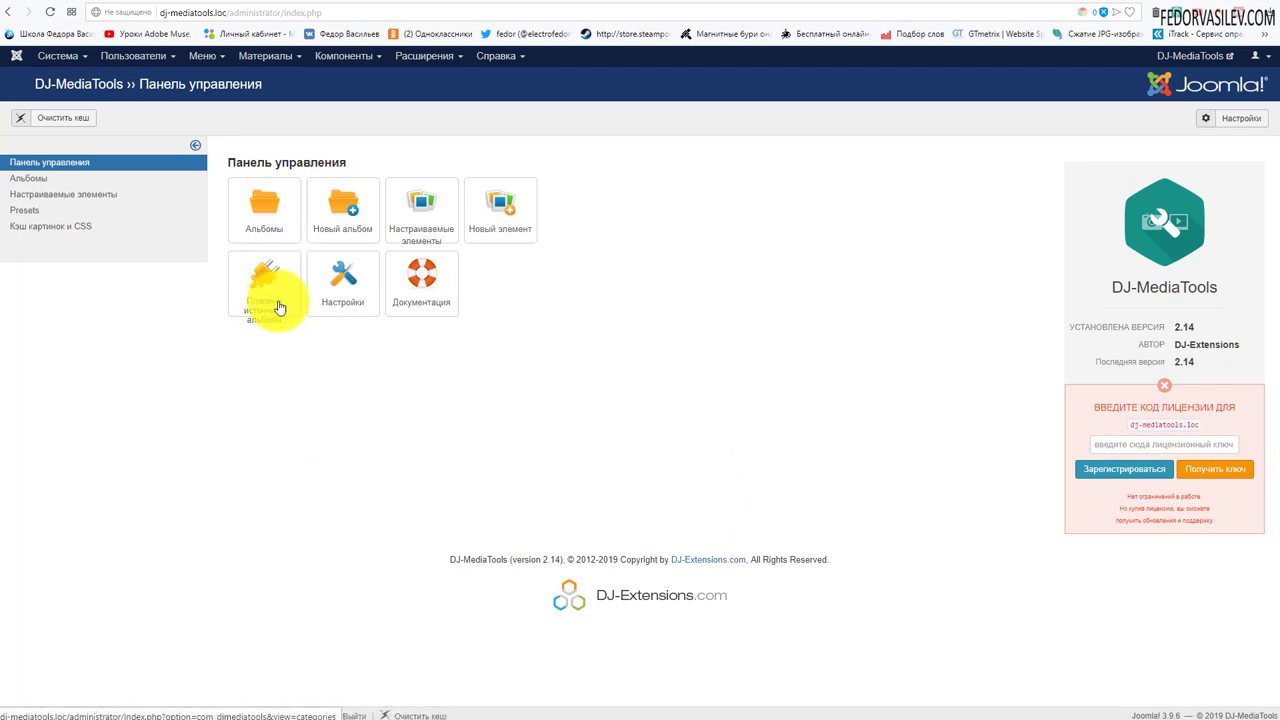
- Start a new album from the DJ-MediaTools control panel, titled "1 альбоам", keeping the root album as its parent
{"action": "left_click", "coordinate": [338, 206]}
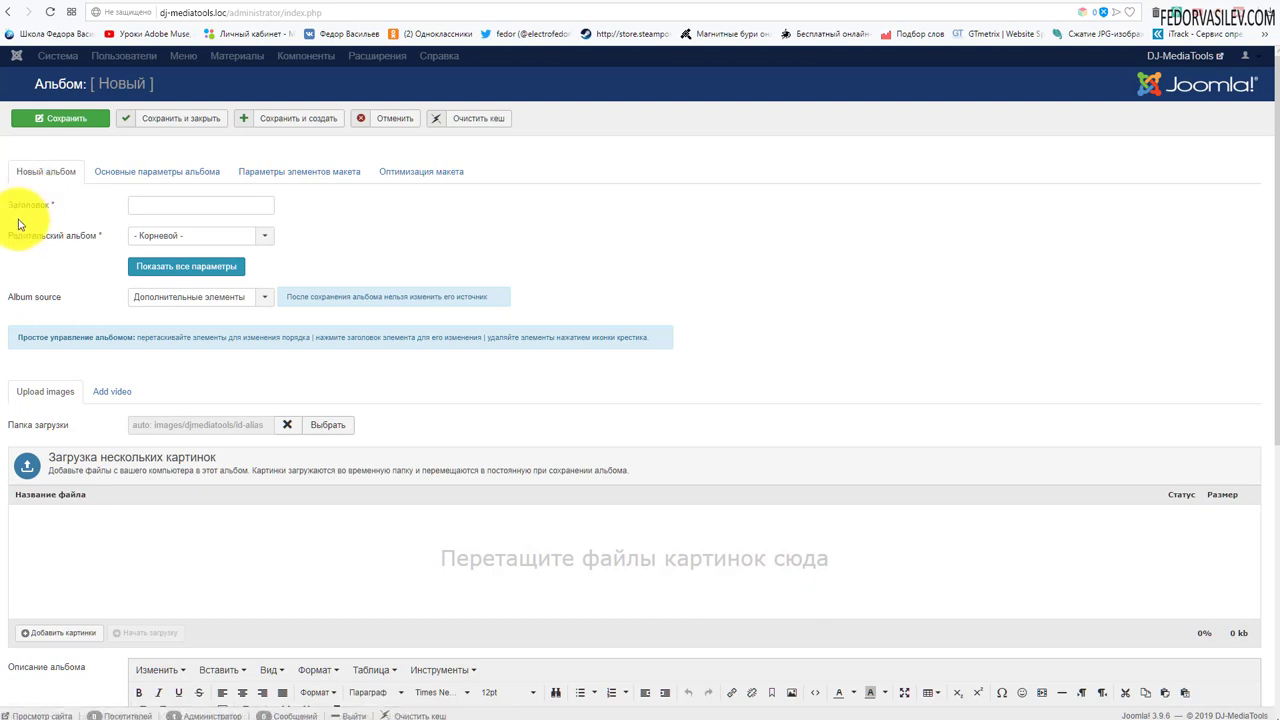
{"action": "left_click", "coordinate": [148, 208]}
{"action": "type", "text": "1 альбом"}
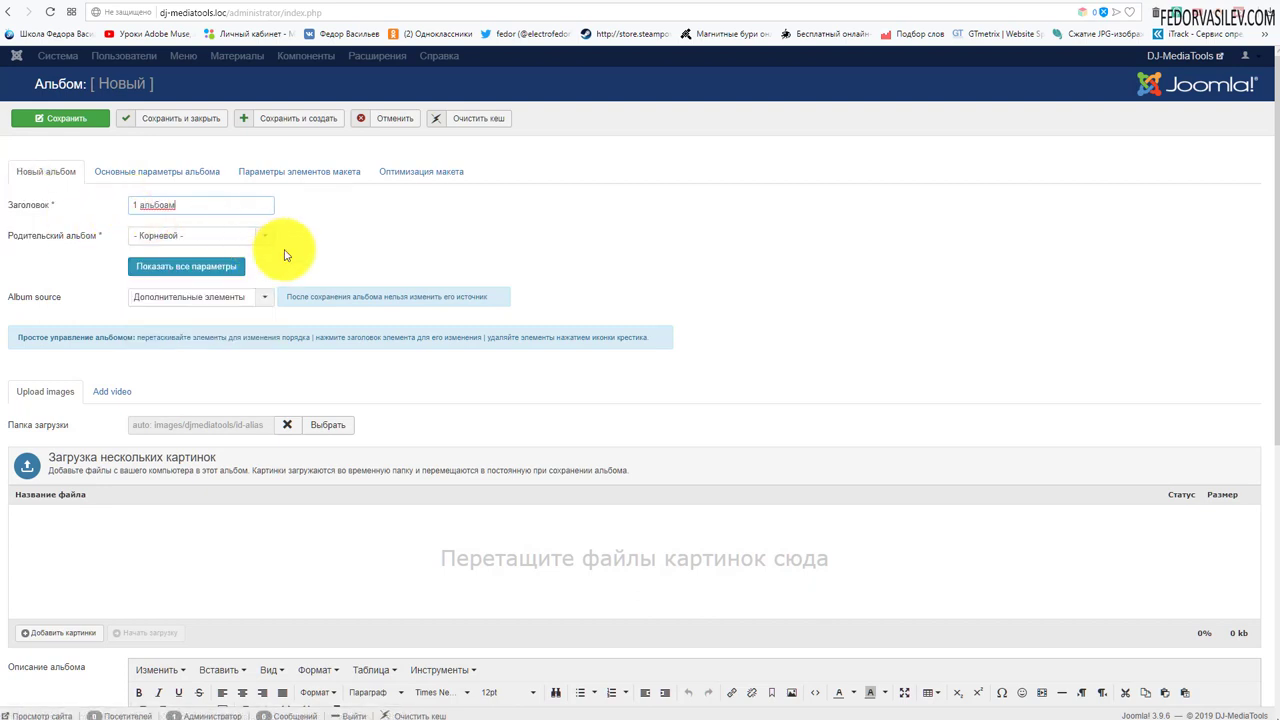
{"action": "left_click", "coordinate": [176, 240]}
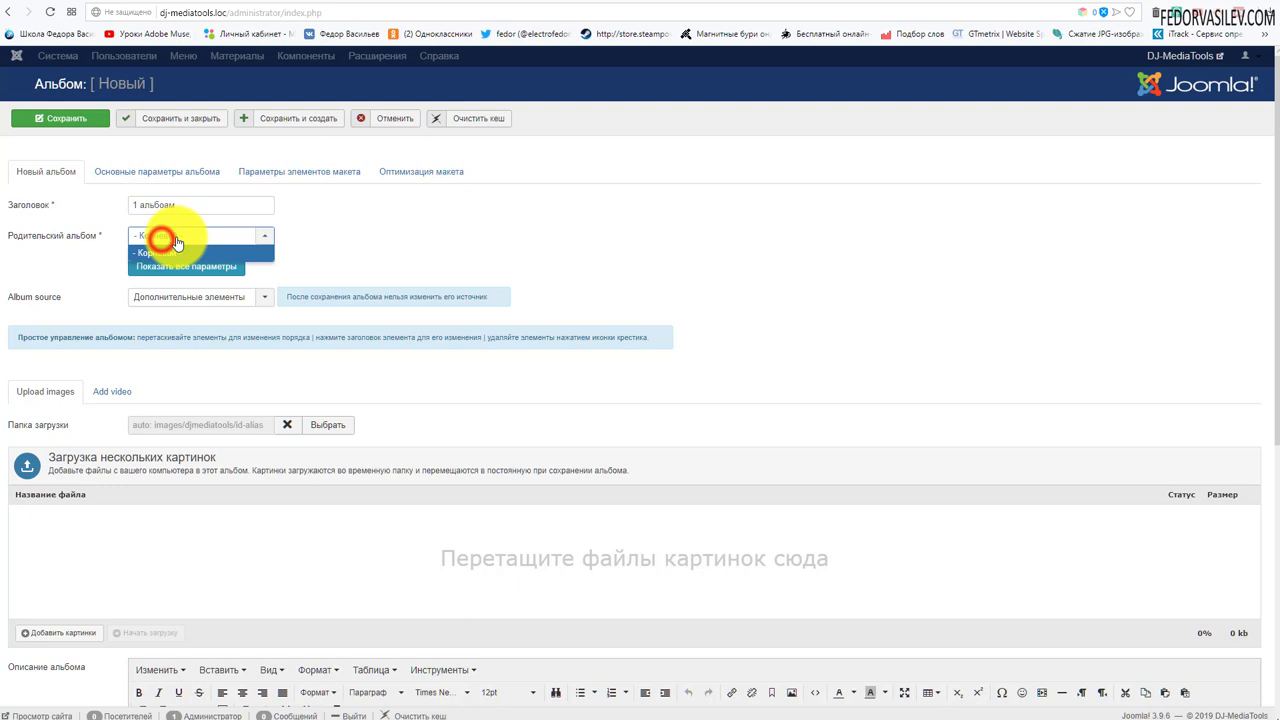
{"action": "left_click", "coordinate": [363, 235]}
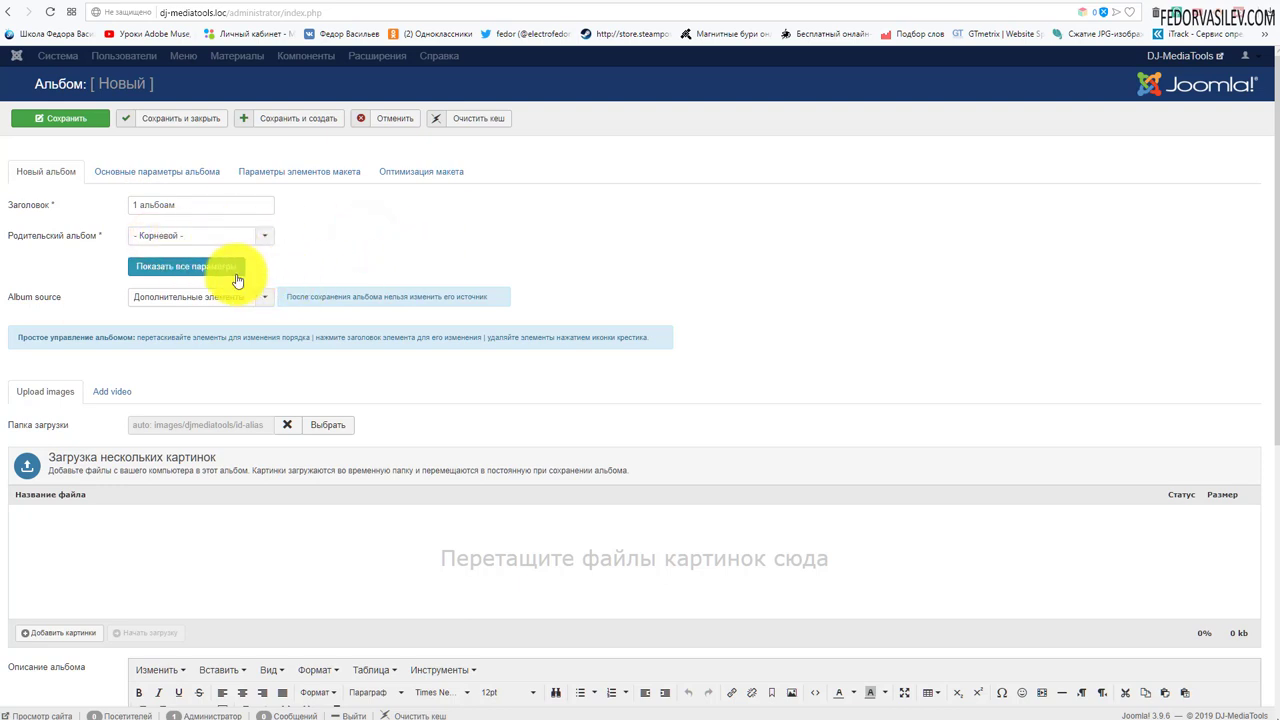
- Show all parameters of the new album and check the alias description and publication state options, keeping the album published
{"action": "left_click", "coordinate": [201, 268]}
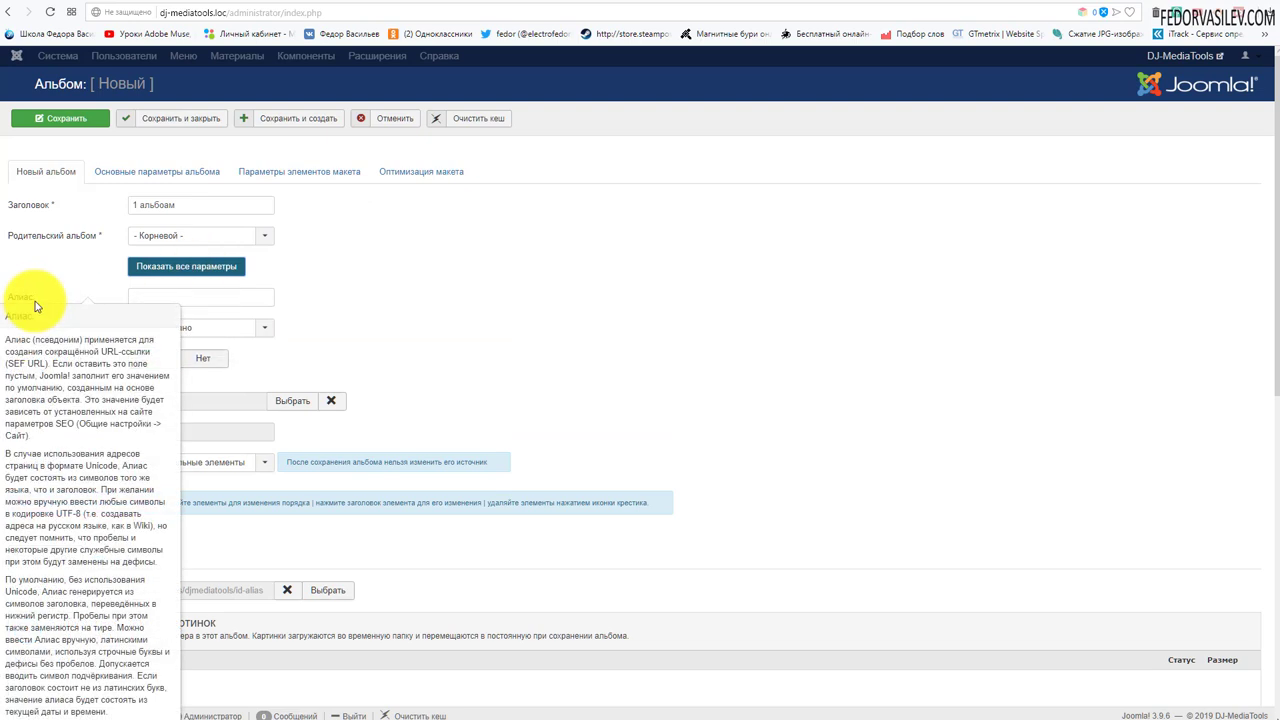
{"action": "mouse_move", "coordinate": [25, 305]}
{"action": "left_click", "coordinate": [258, 326]}
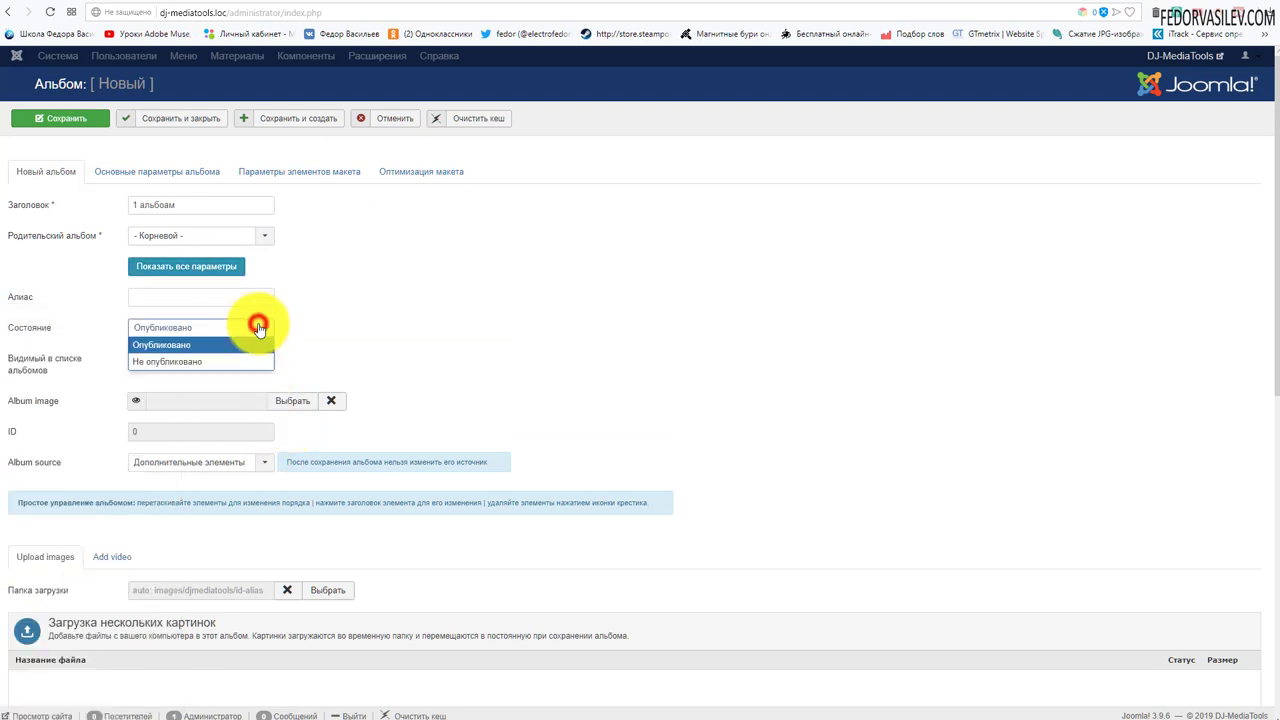
{"action": "left_click", "coordinate": [362, 318]}
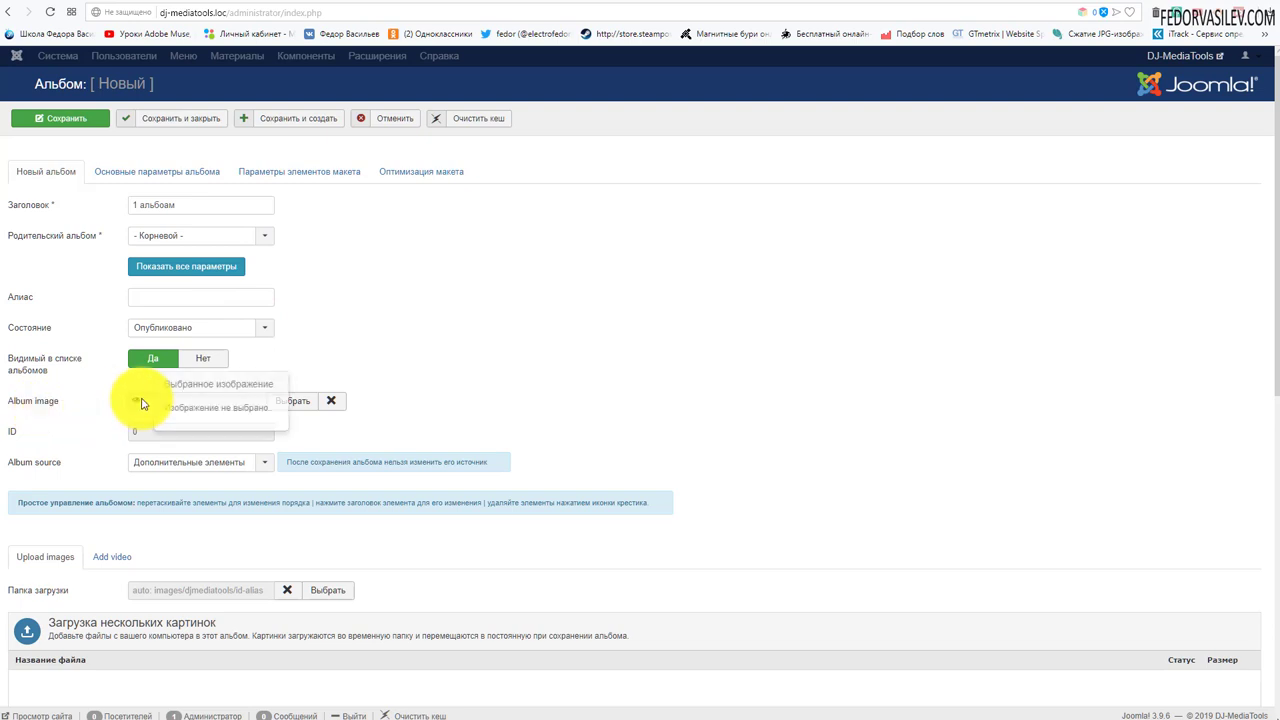
- Open the album image selection and examine the available folders and pictures, the image URL field and the file upload area
{"action": "left_click", "coordinate": [291, 401]}
{"action": "scroll", "coordinate": [286, 286], "scroll_direction": "down", "scroll_amount": 2}
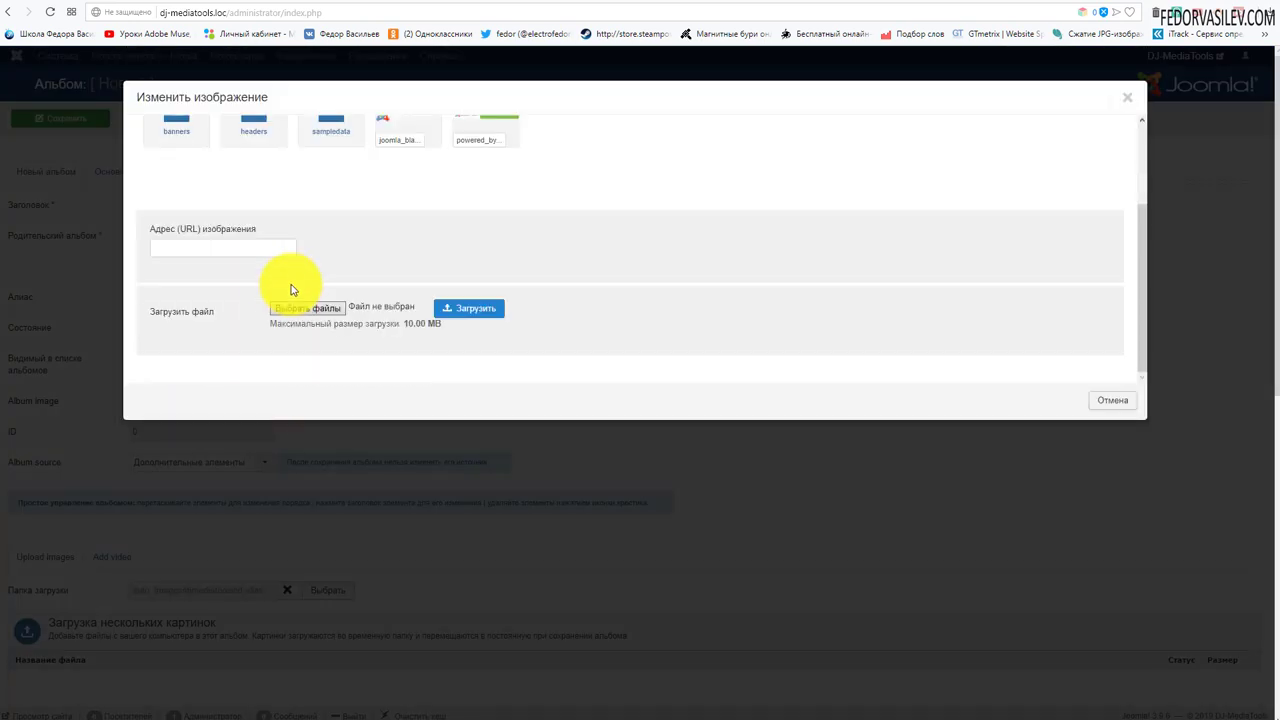
{"action": "scroll", "coordinate": [300, 299], "scroll_direction": "up", "scroll_amount": 2}
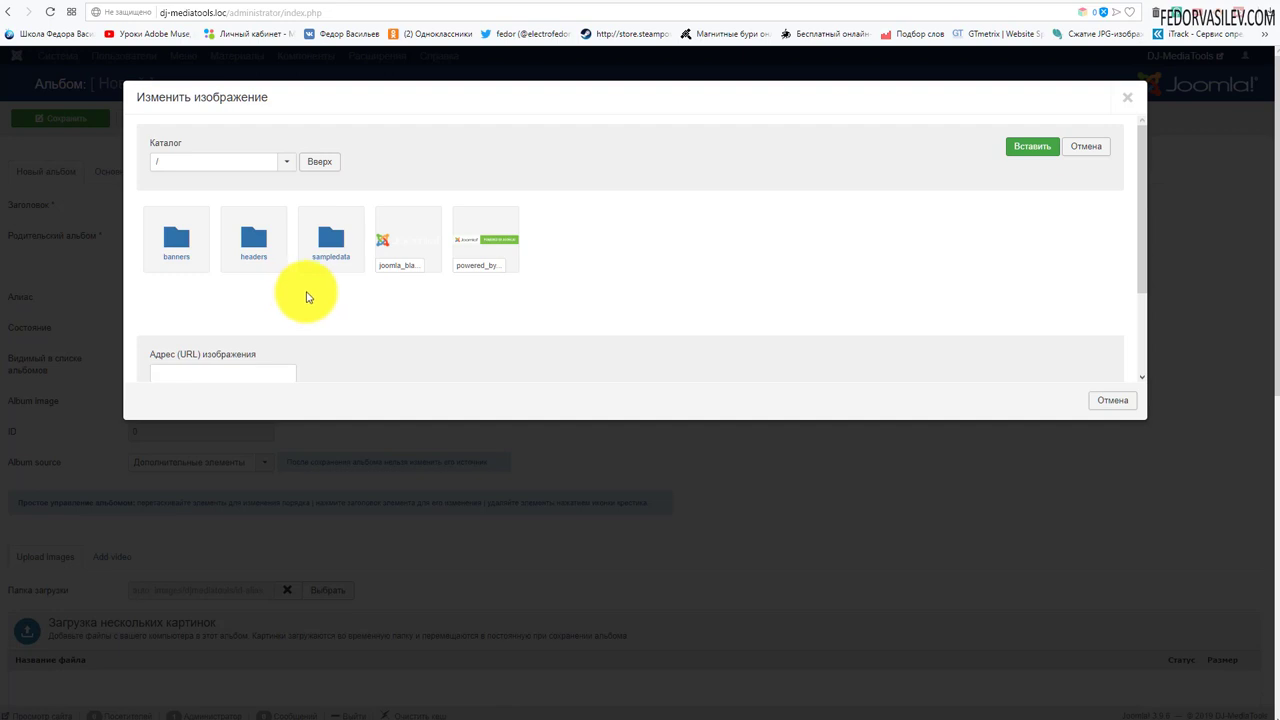
{"action": "scroll", "coordinate": [307, 297], "scroll_direction": "down", "scroll_amount": 3}
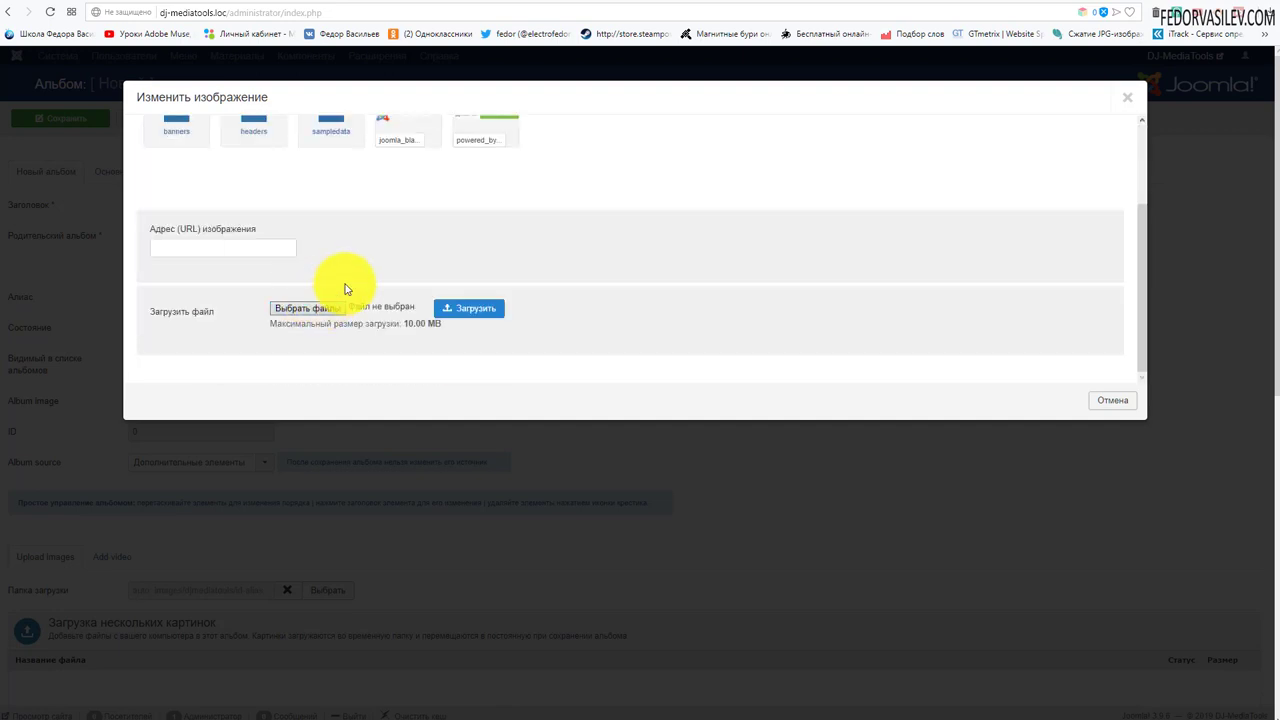
{"action": "scroll", "coordinate": [346, 289], "scroll_direction": "up", "scroll_amount": 3}
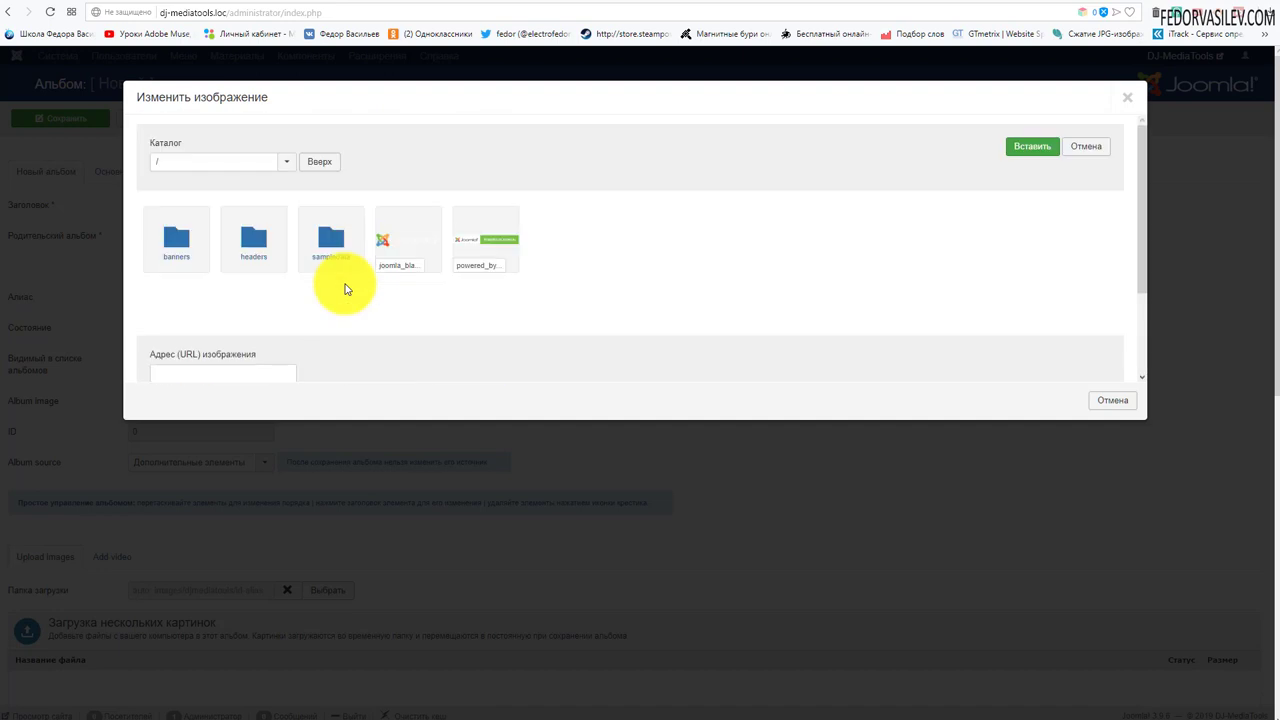
{"action": "scroll", "coordinate": [588, 264], "scroll_direction": "down", "scroll_amount": 3}
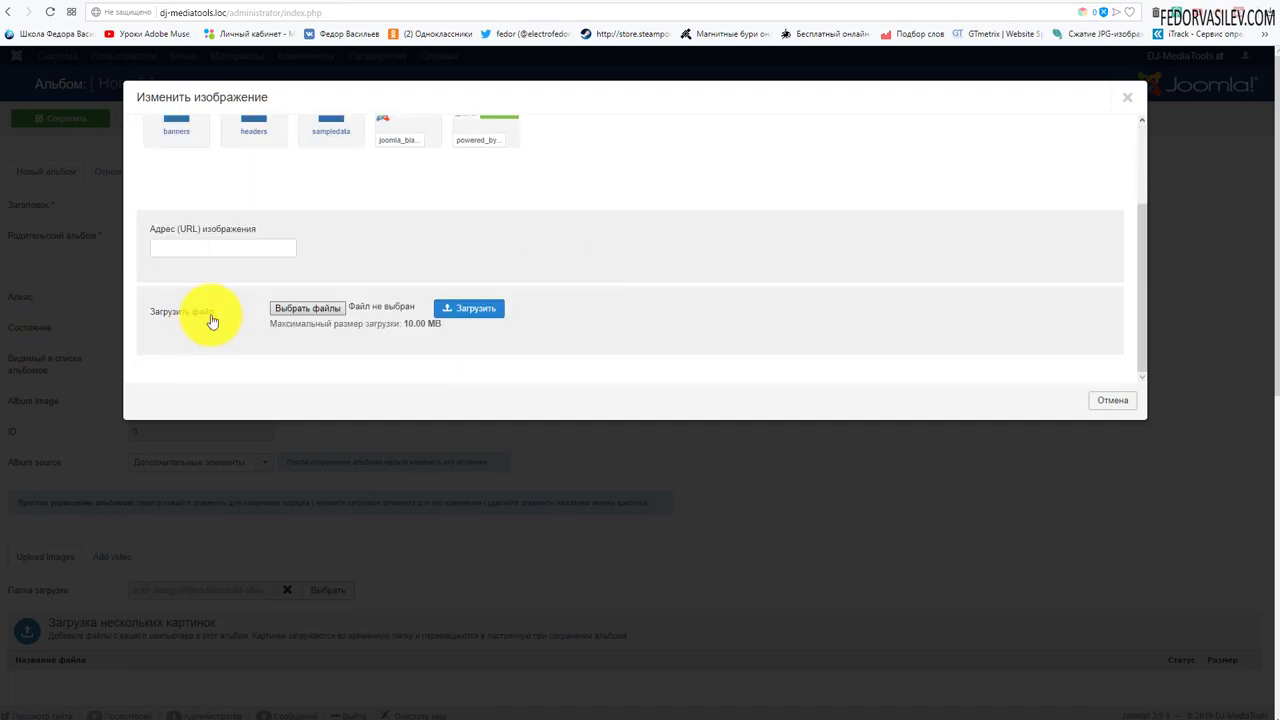
{"action": "scroll", "coordinate": [304, 316], "scroll_direction": "up", "scroll_amount": 3}
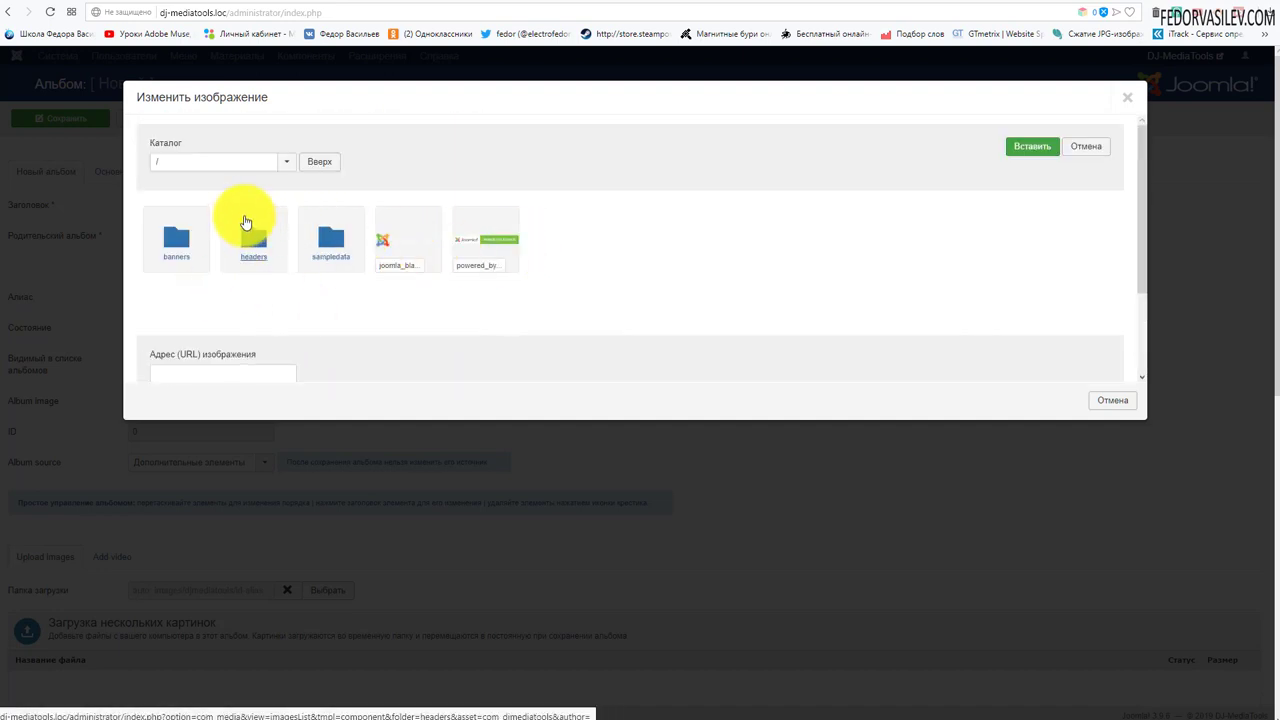
{"action": "scroll", "coordinate": [517, 238], "scroll_direction": "down", "scroll_amount": 3}
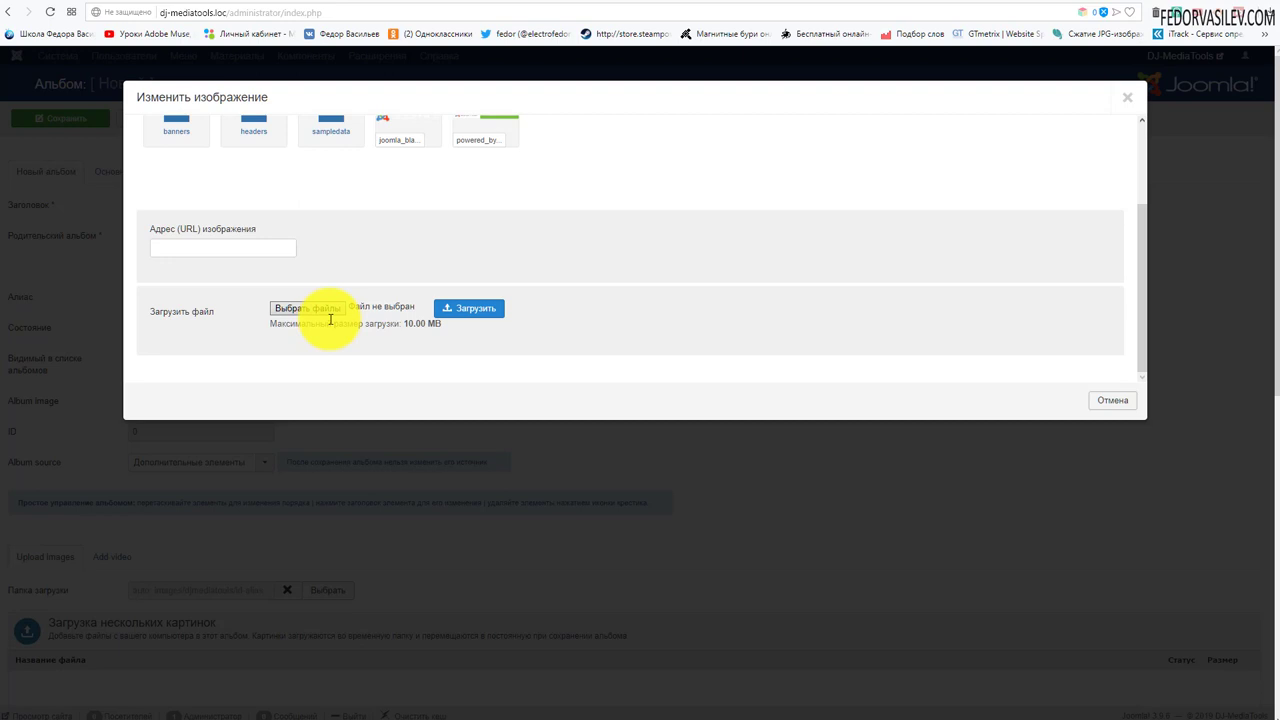
{"action": "scroll", "coordinate": [330, 319], "scroll_direction": "up", "scroll_amount": 2}
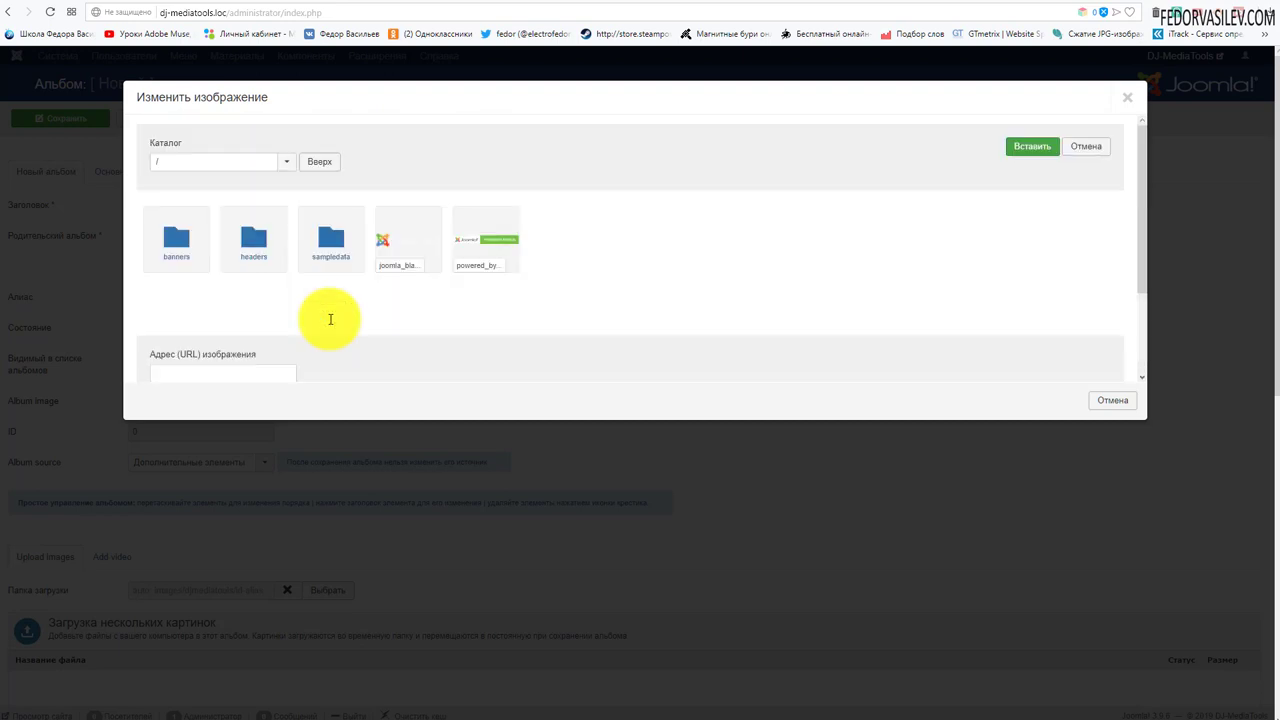
{"action": "scroll", "coordinate": [327, 321], "scroll_direction": "down", "scroll_amount": 2}
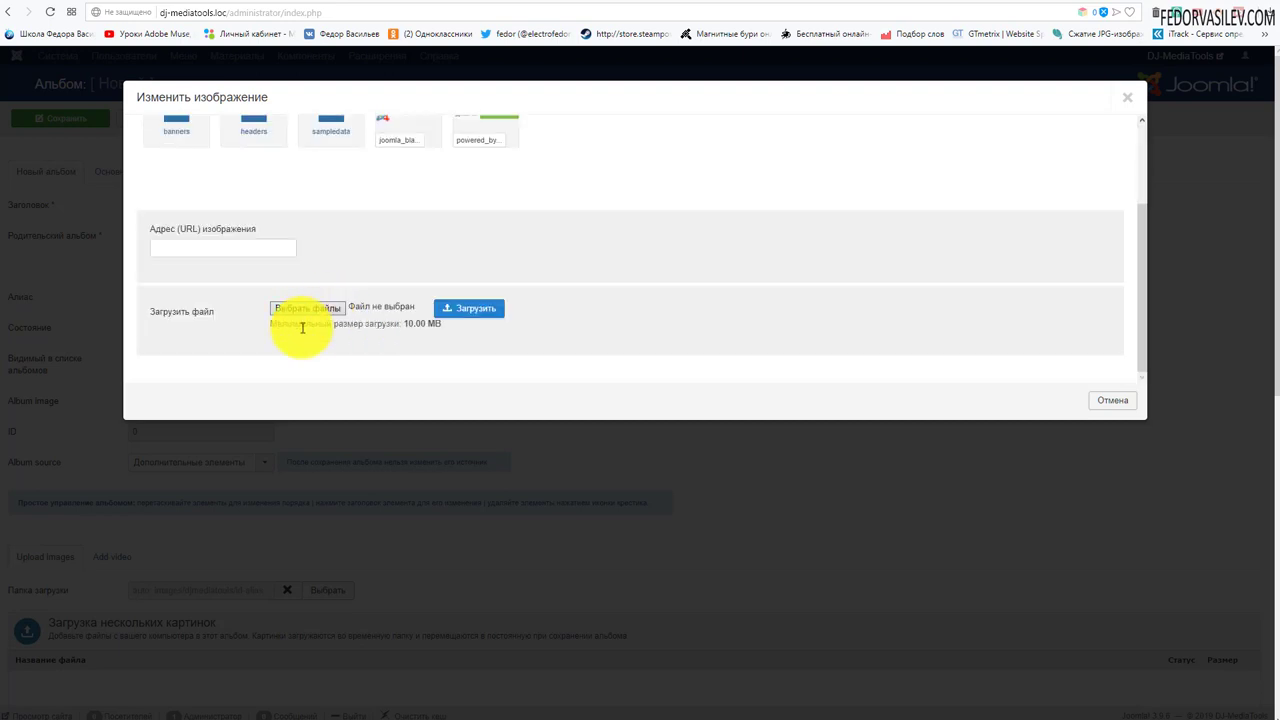
{"action": "scroll", "coordinate": [303, 290], "scroll_direction": "up", "scroll_amount": 2}
{"action": "scroll", "coordinate": [320, 255], "scroll_direction": "down", "scroll_amount": 2}
{"action": "scroll", "coordinate": [416, 327], "scroll_direction": "up", "scroll_amount": 2}
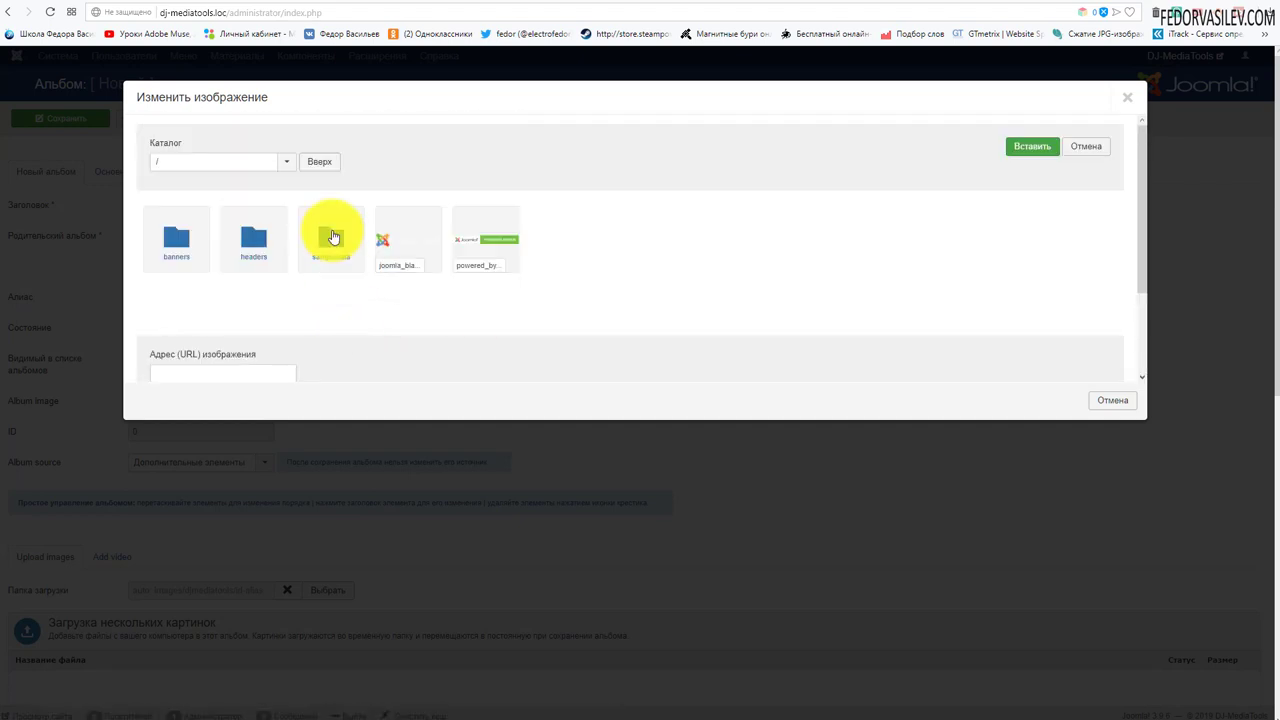
{"action": "scroll", "coordinate": [400, 271], "scroll_direction": "down", "scroll_amount": 2}
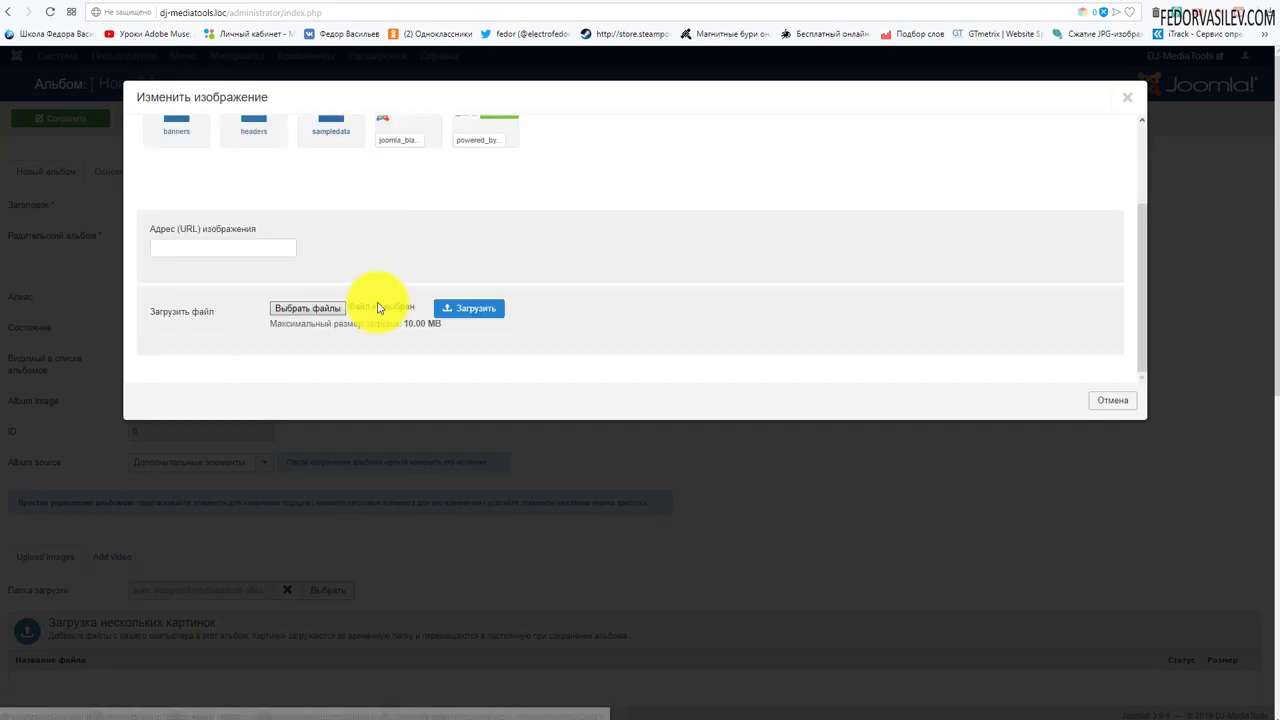
- Upload sekret_sozdaniya_video_rolikov_camtasia_studio_9.png, обложка2.jpg, обложка3.jpg, обложка4.jpg and футажи.jpg from the коробка folder to the root image directory
{"action": "left_click", "coordinate": [307, 320]}
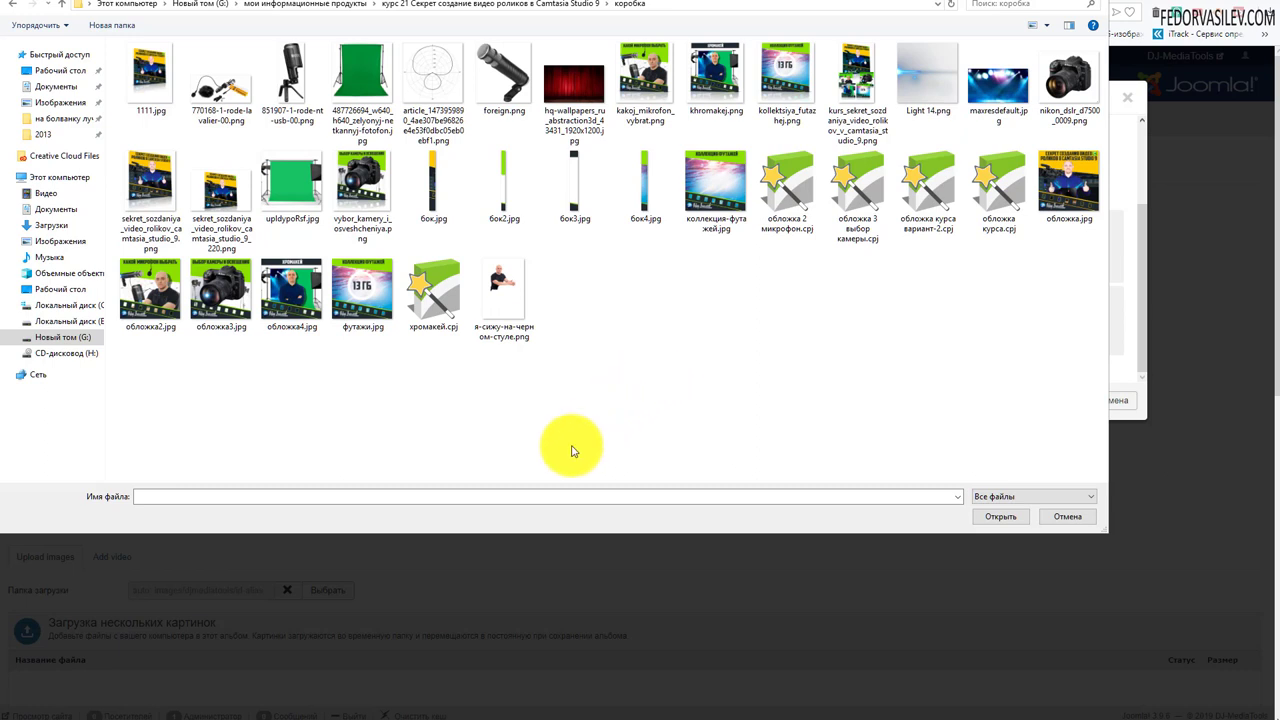
{"action": "left_click", "coordinate": [358, 288]}
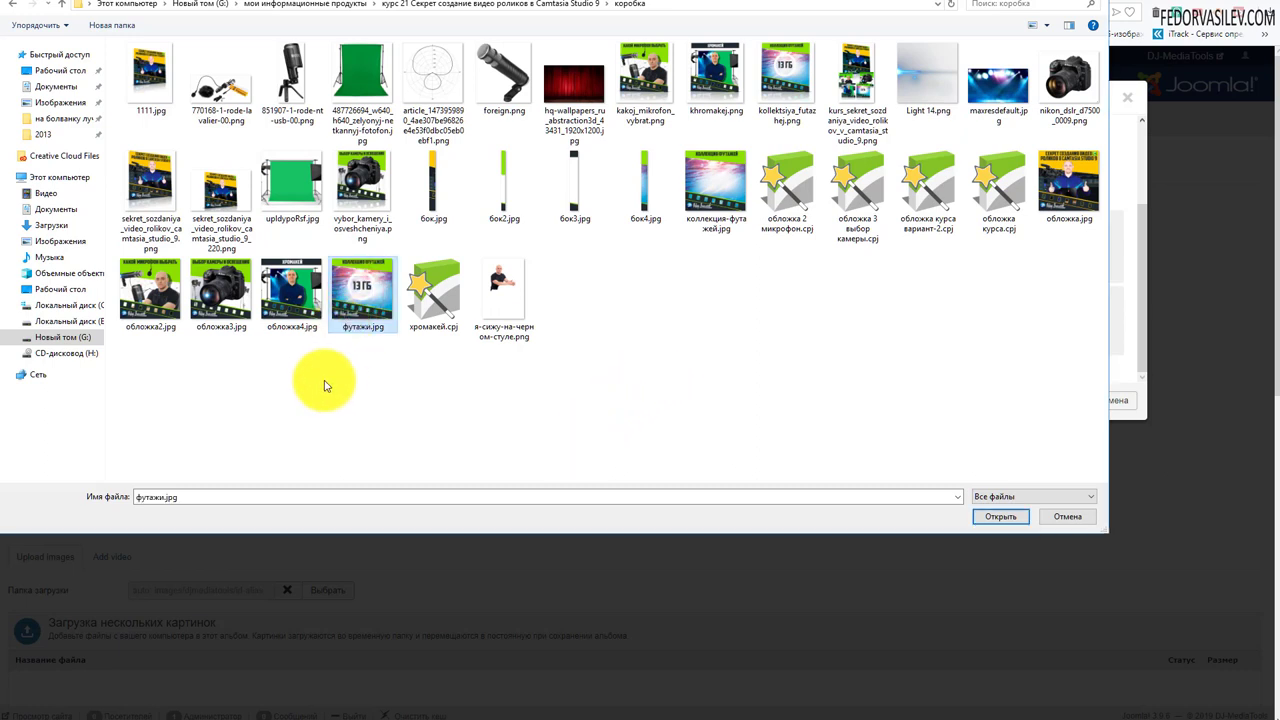
{"action": "left_click_drag", "start_coordinate": [308, 382], "coordinate": [156, 294]}
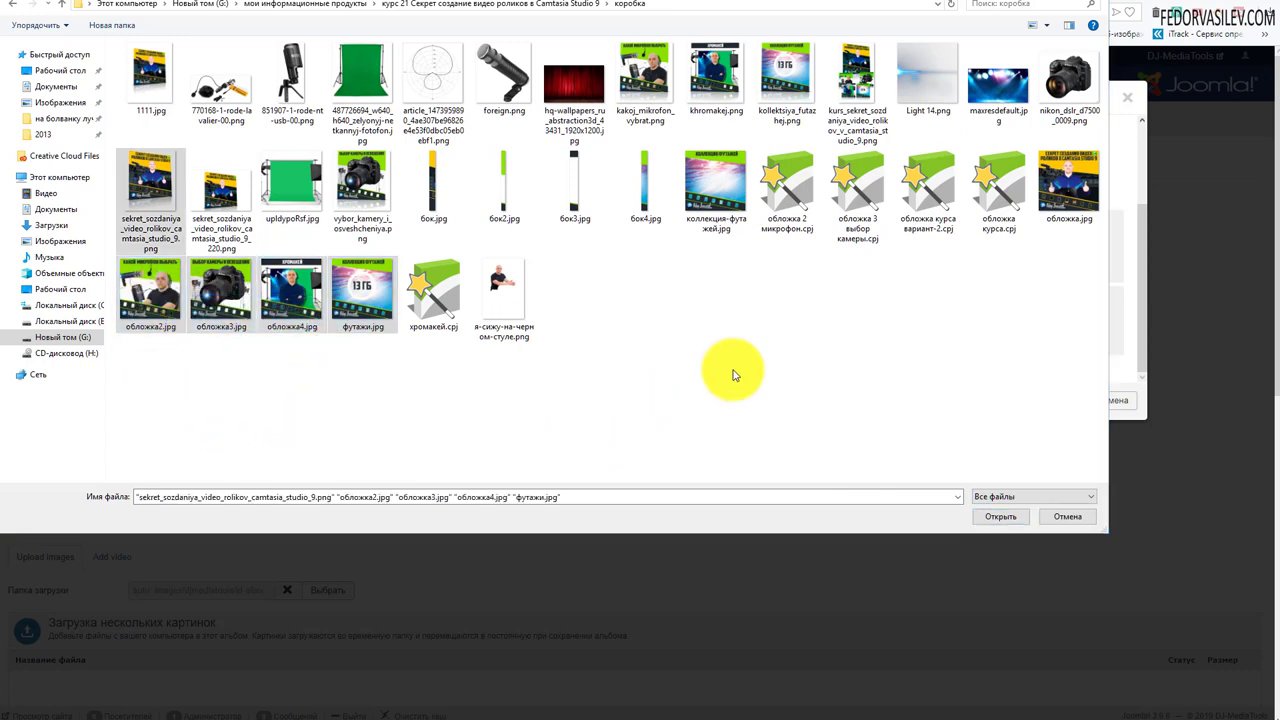
{"action": "left_click", "coordinate": [1000, 517]}
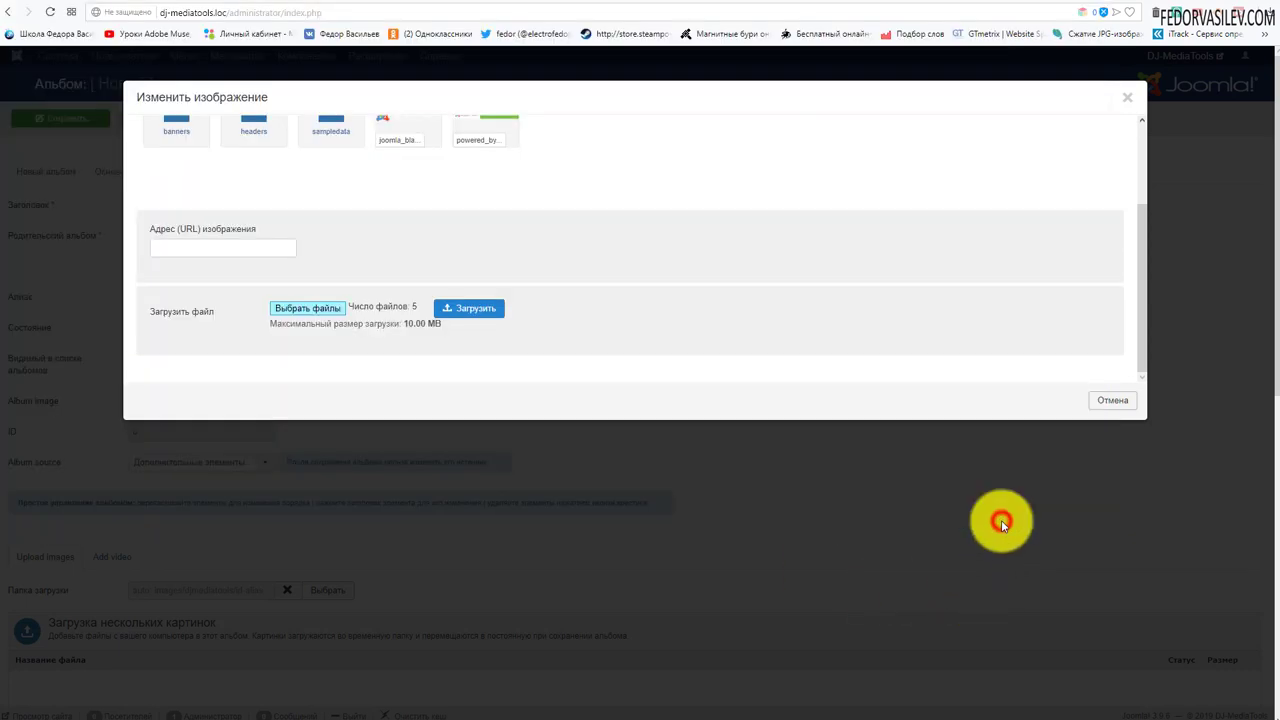
{"action": "left_click", "coordinate": [466, 310]}
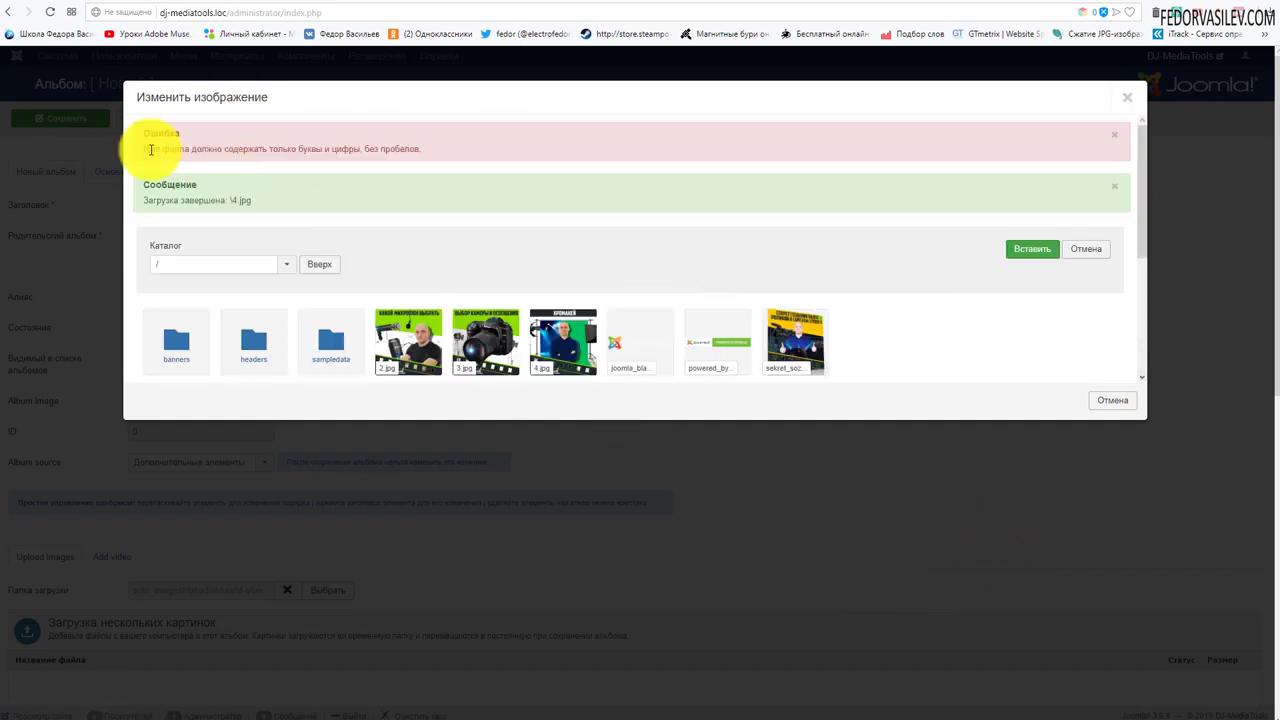
- Examine the upload messages about file naming and compare them with the pictures now in the image directory
{"action": "scroll", "coordinate": [300, 170], "scroll_direction": "down", "scroll_amount": 2}
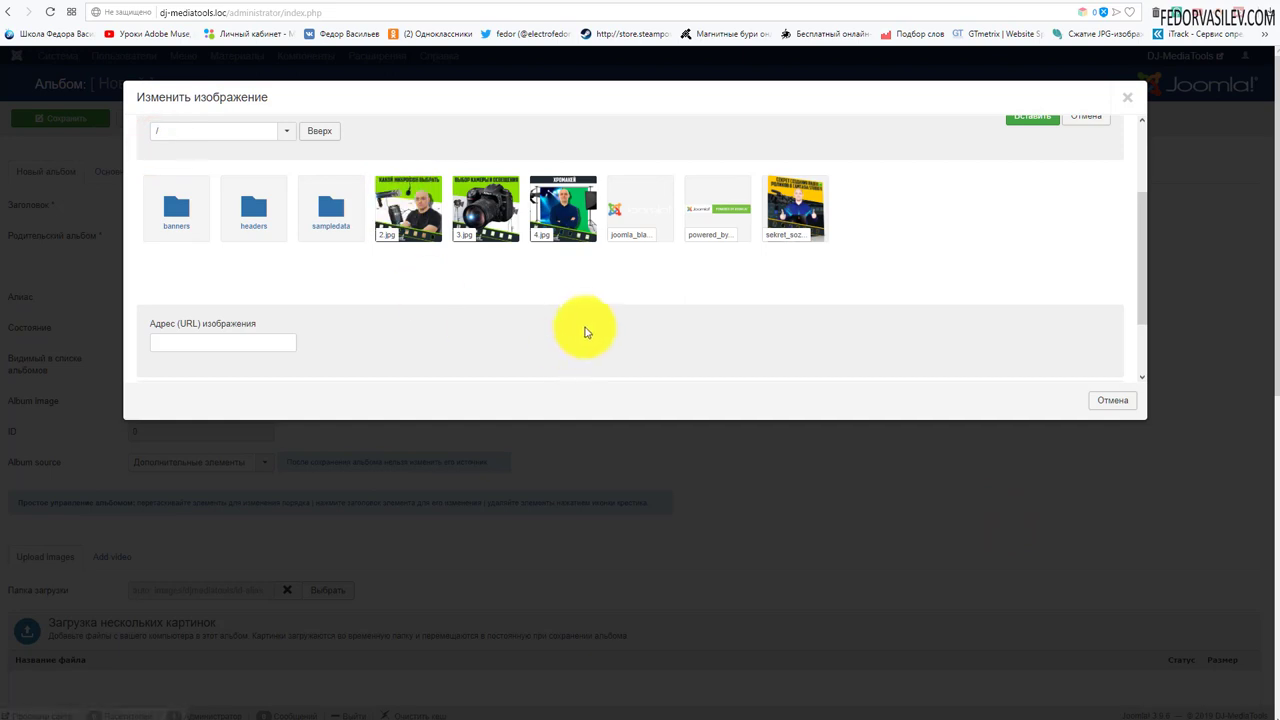
{"action": "scroll", "coordinate": [560, 310], "scroll_direction": "up", "scroll_amount": 2}
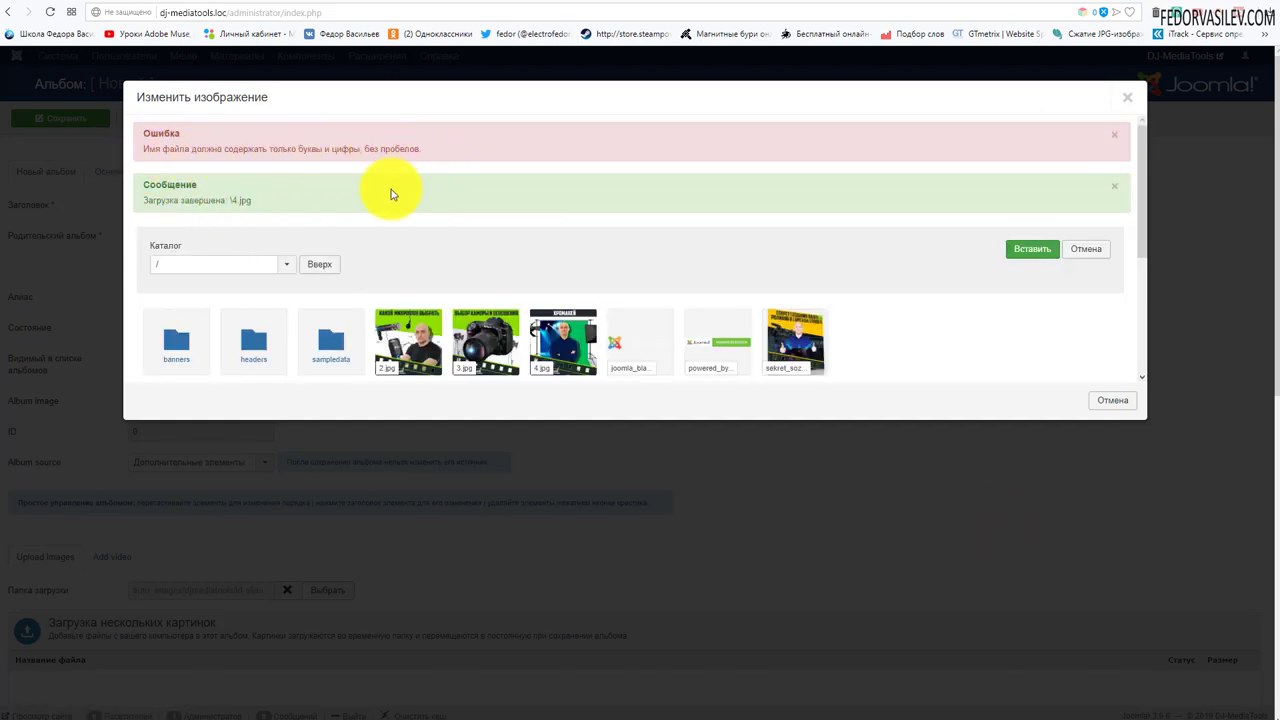
{"action": "scroll", "coordinate": [395, 220], "scroll_direction": "down", "scroll_amount": 2}
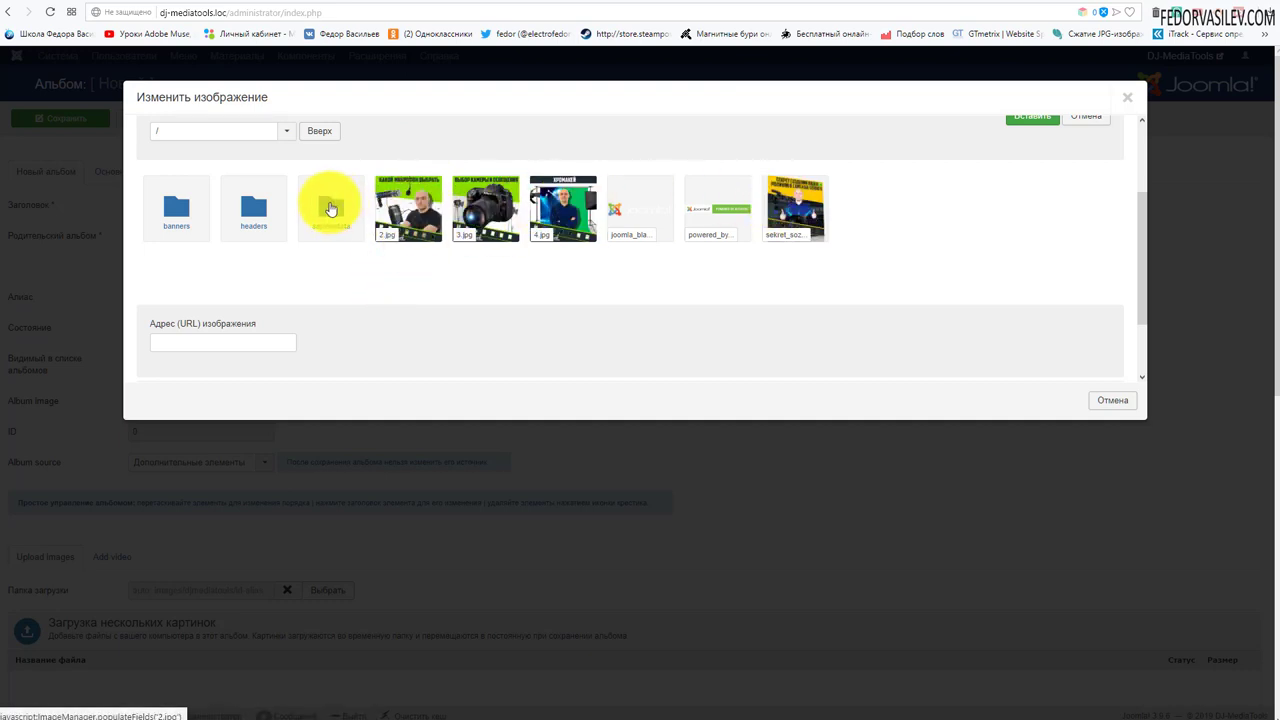
{"action": "scroll", "coordinate": [320, 200], "scroll_direction": "up", "scroll_amount": 2}
{"action": "left_click_drag", "start_coordinate": [186, 149], "coordinate": [409, 163]}
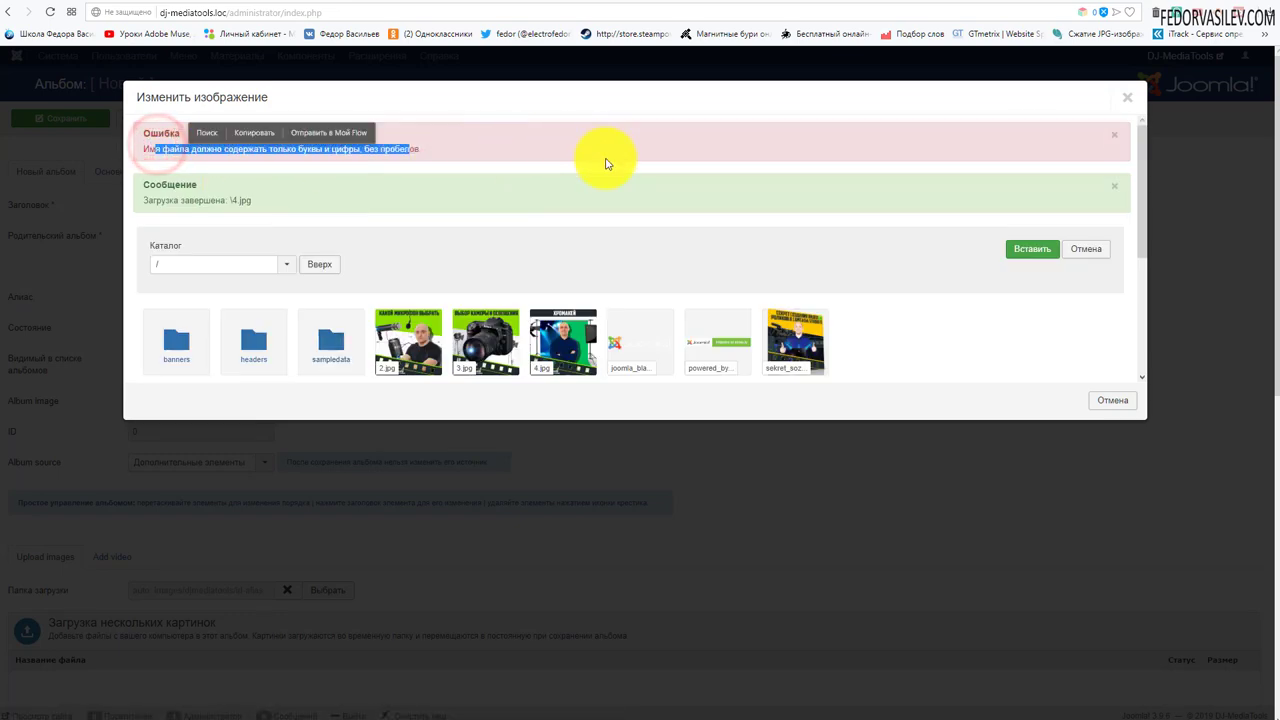
{"action": "scroll", "coordinate": [612, 165], "scroll_direction": "down", "scroll_amount": 2}
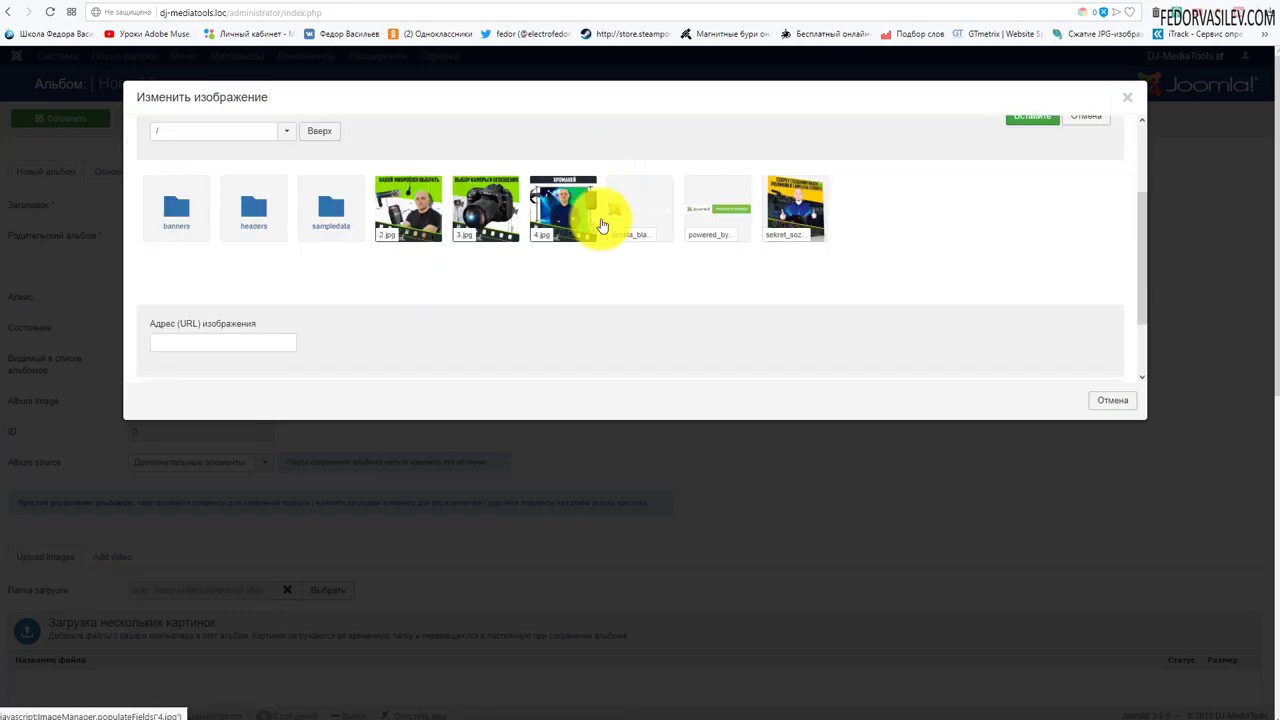
{"action": "scroll", "coordinate": [508, 203], "scroll_direction": "up", "scroll_amount": 2}
{"action": "scroll", "coordinate": [528, 200], "scroll_direction": "down", "scroll_amount": 2}
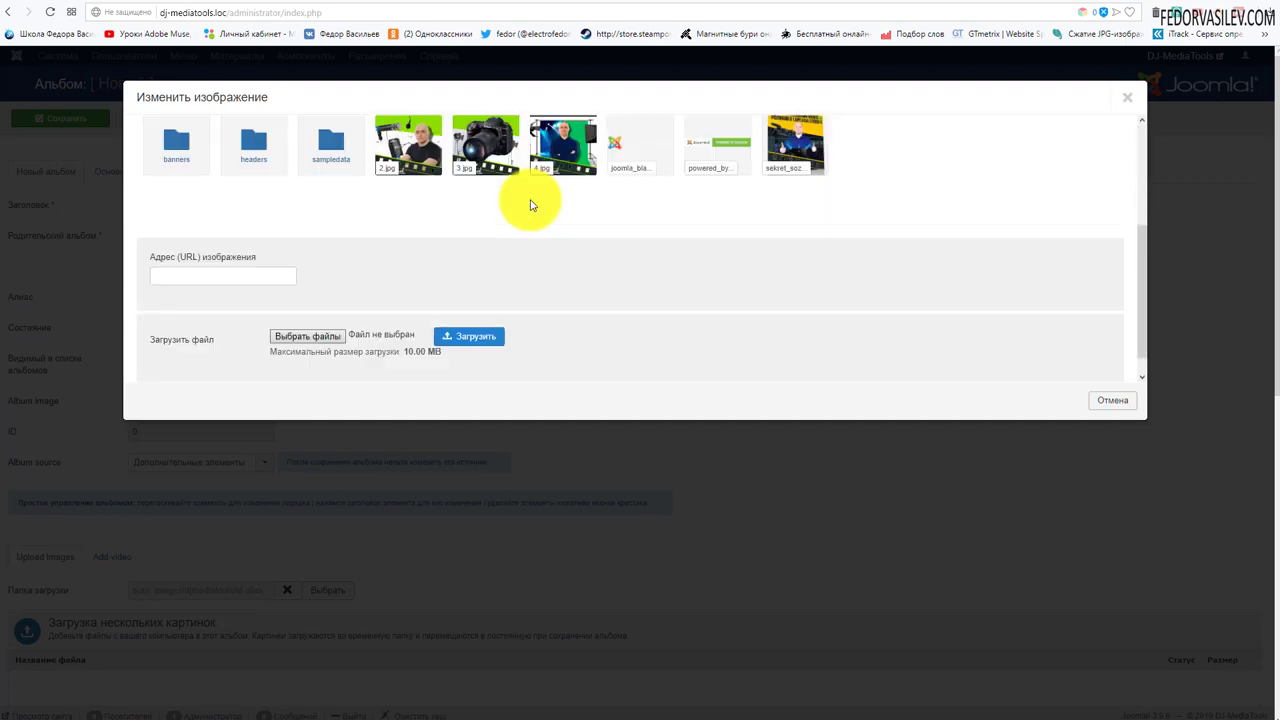
{"action": "scroll", "coordinate": [645, 268], "scroll_direction": "up", "scroll_amount": 1}
{"action": "scroll", "coordinate": [486, 177], "scroll_direction": "up", "scroll_amount": 2}
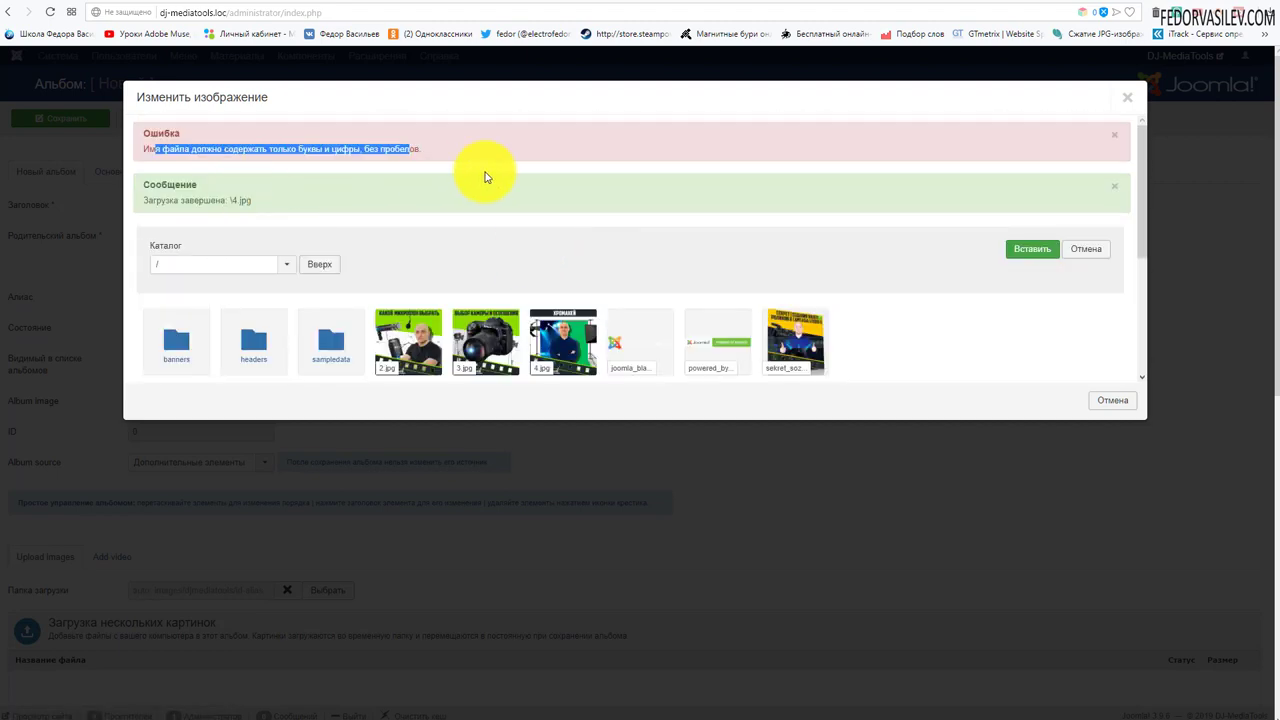
- Insert sekret_sozdaniya_video_rolikov_camtasia_studio_9.png as the album image and check its preview
{"action": "scroll", "coordinate": [480, 171], "scroll_direction": "down", "scroll_amount": 2}
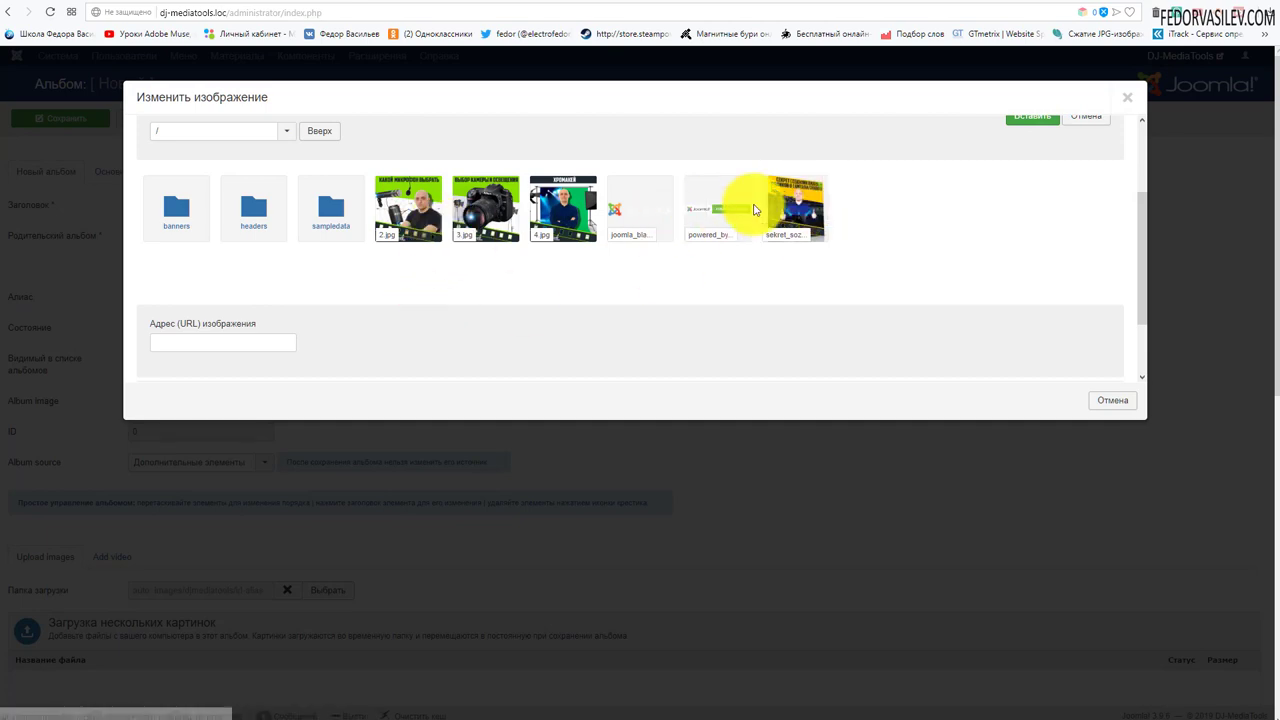
{"action": "left_click", "coordinate": [790, 207]}
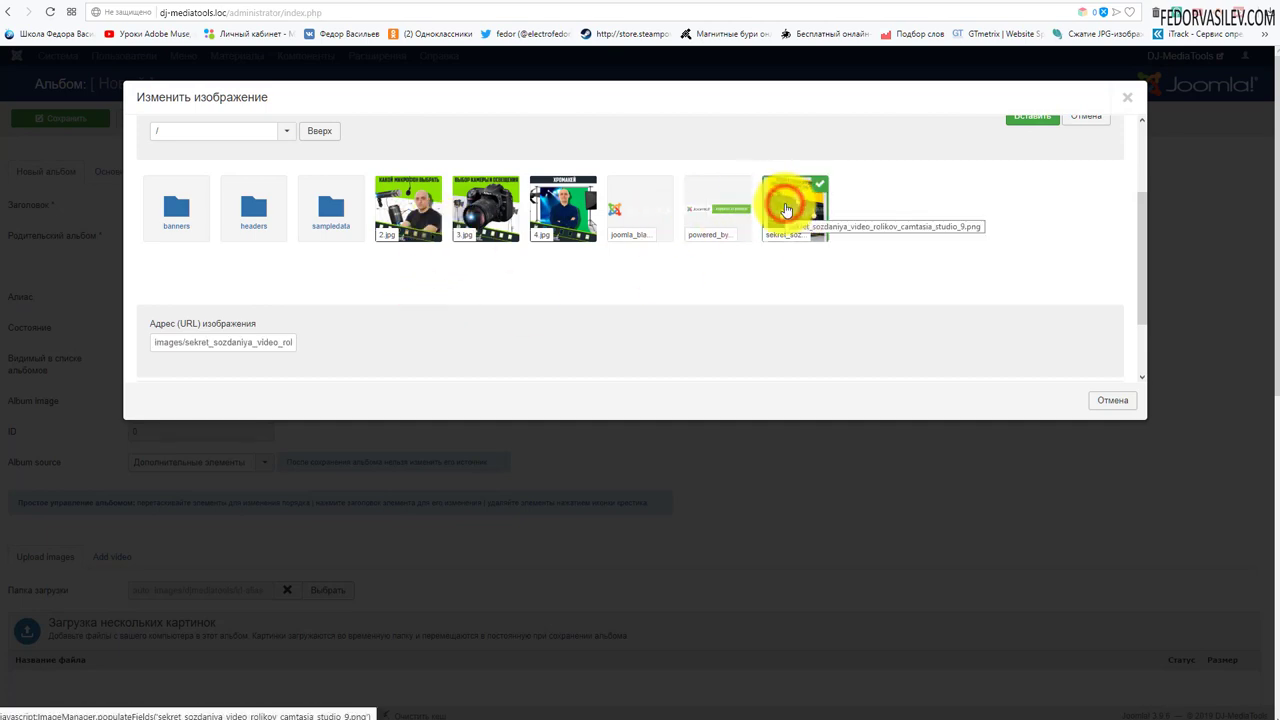
{"action": "scroll", "coordinate": [1020, 263], "scroll_direction": "up", "scroll_amount": 2}
{"action": "left_click", "coordinate": [1016, 252]}
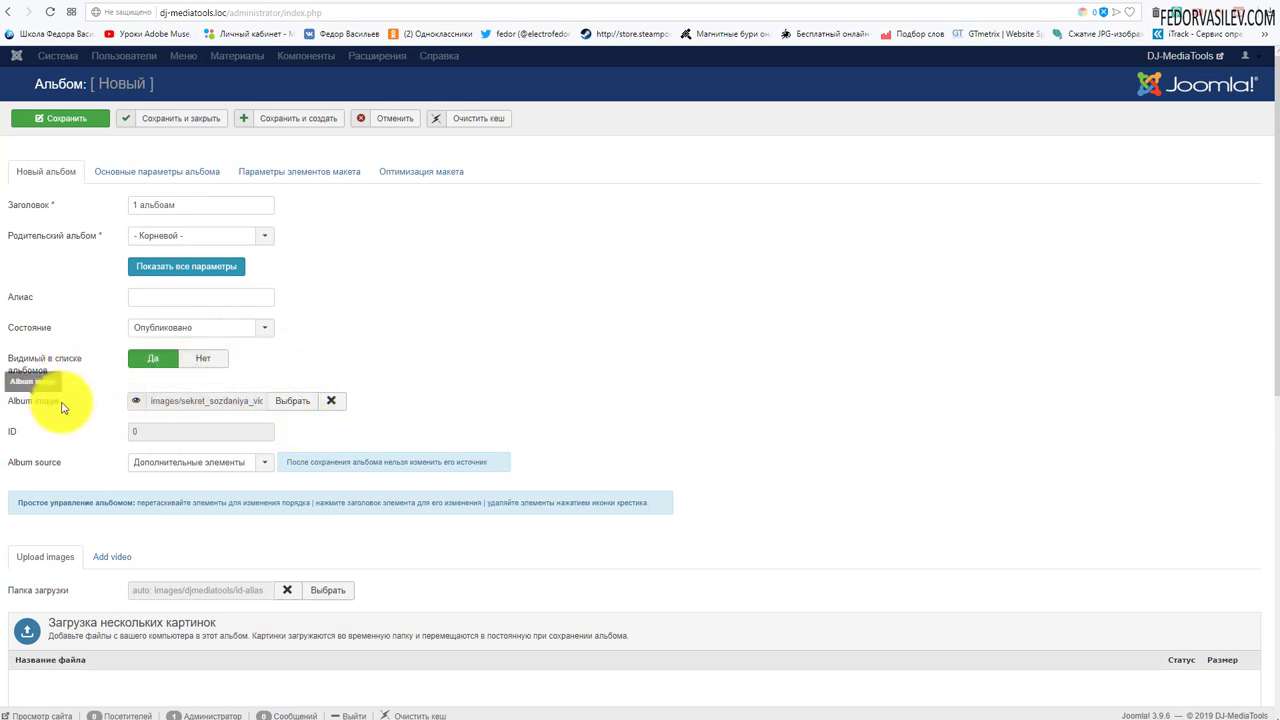
{"action": "mouse_move", "coordinate": [142, 410]}
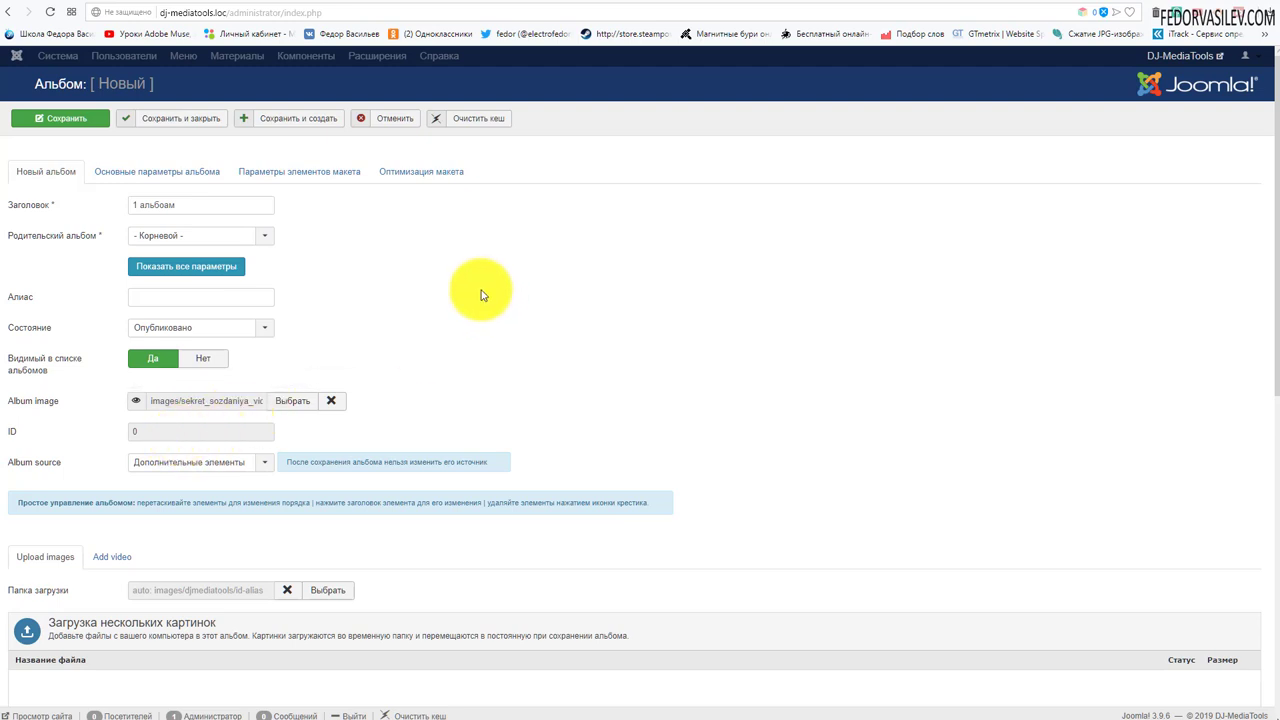
- Examine the full list of available album sources, keeping "Дополнительные элементы" as the source
{"action": "scroll", "coordinate": [480, 295], "scroll_direction": "down", "scroll_amount": 2}
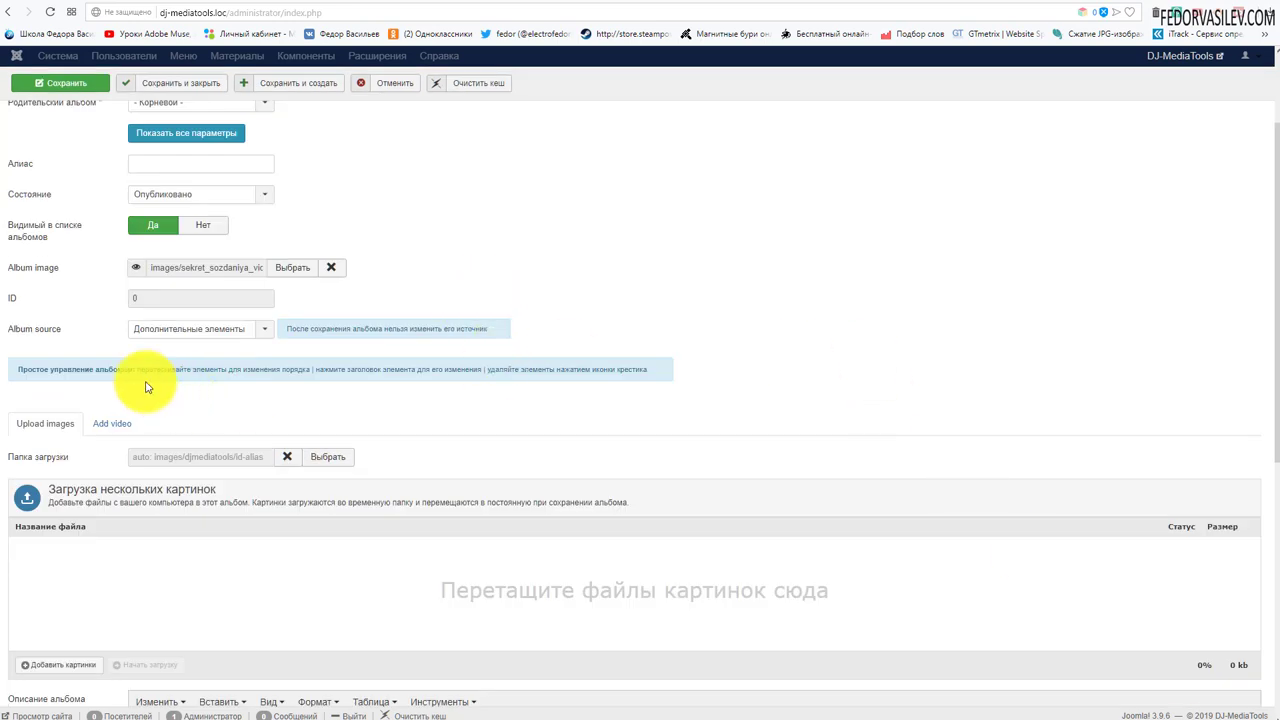
{"action": "mouse_move", "coordinate": [32, 338]}
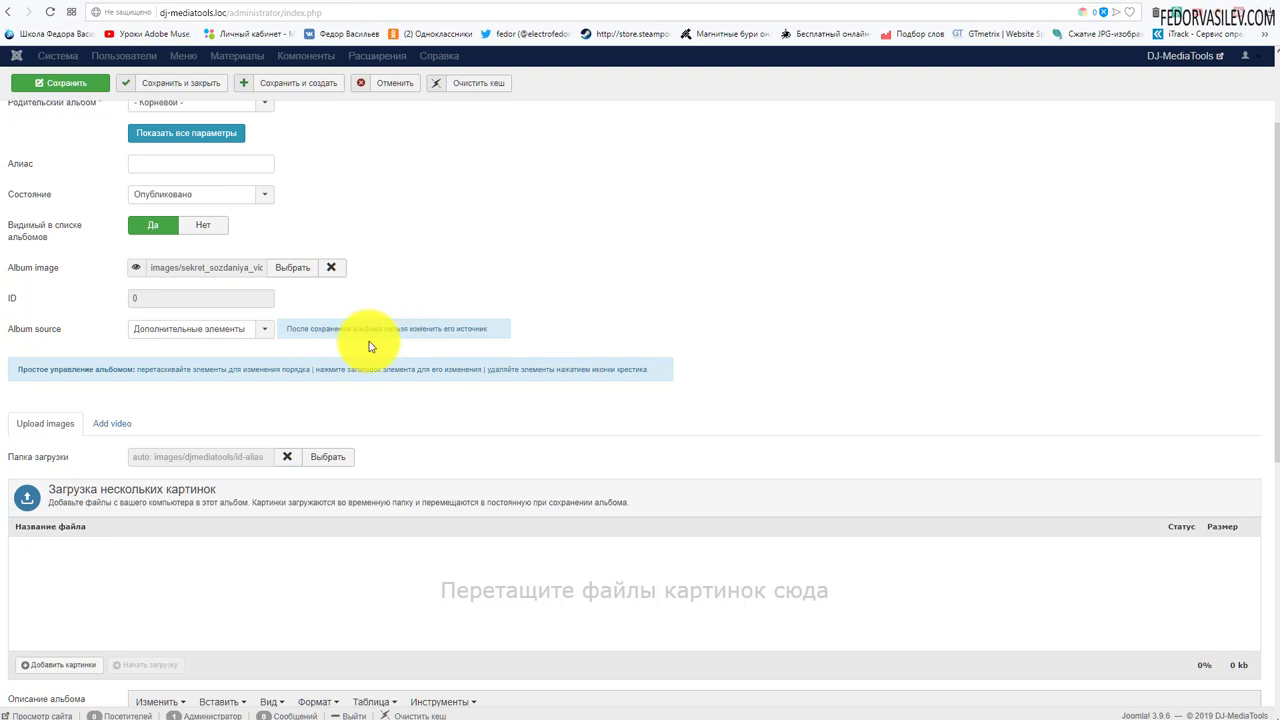
{"action": "scroll", "coordinate": [146, 287], "scroll_direction": "up", "scroll_amount": 2}
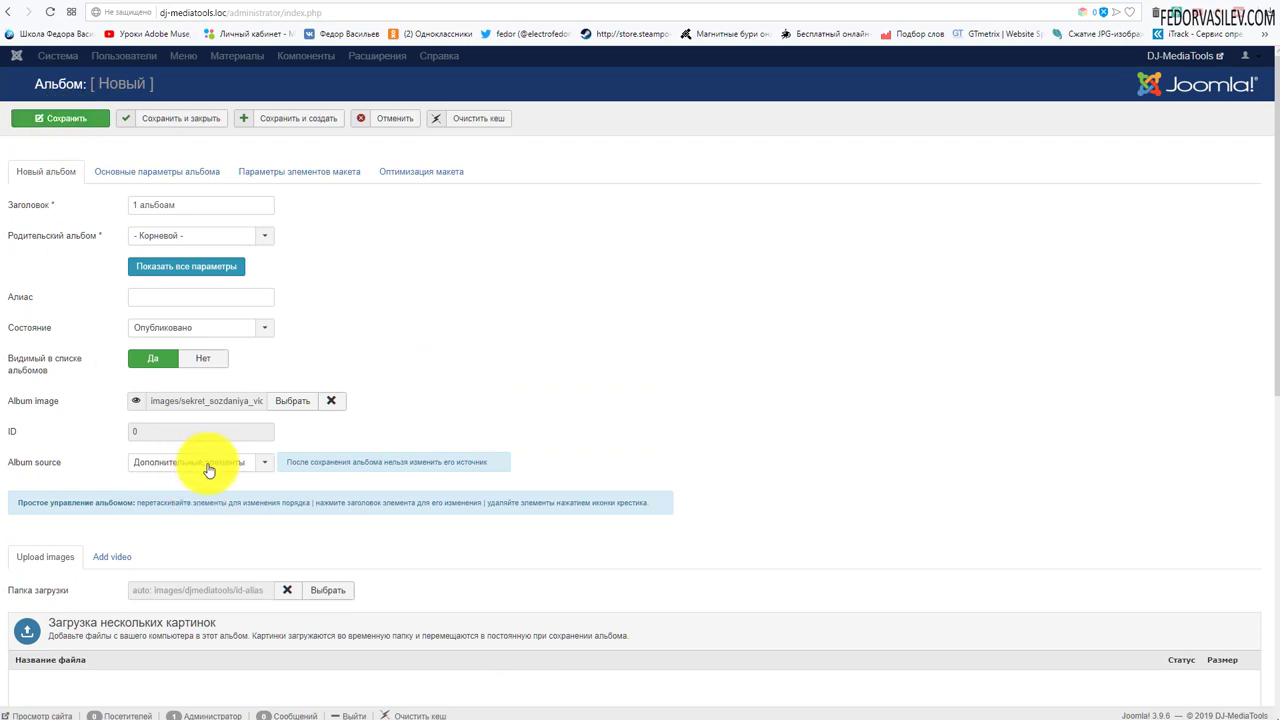
{"action": "scroll", "coordinate": [543, 320], "scroll_direction": "down", "scroll_amount": 3}
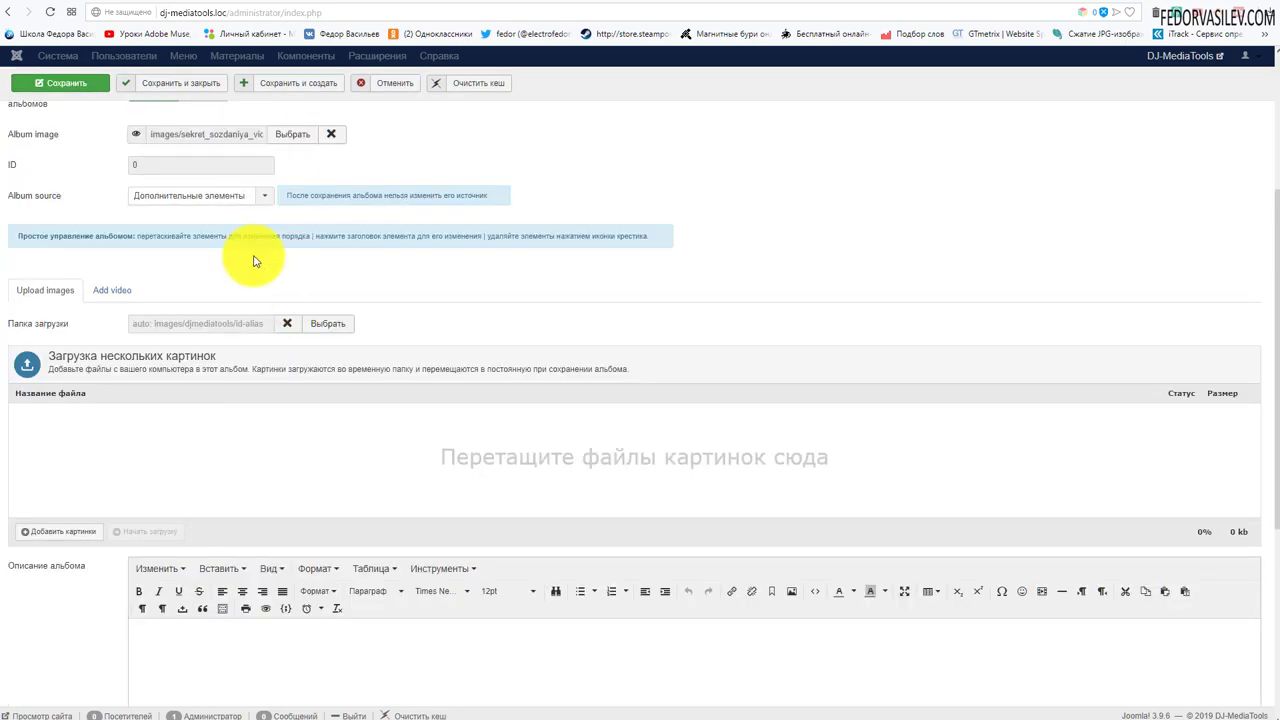
{"action": "left_click", "coordinate": [264, 198]}
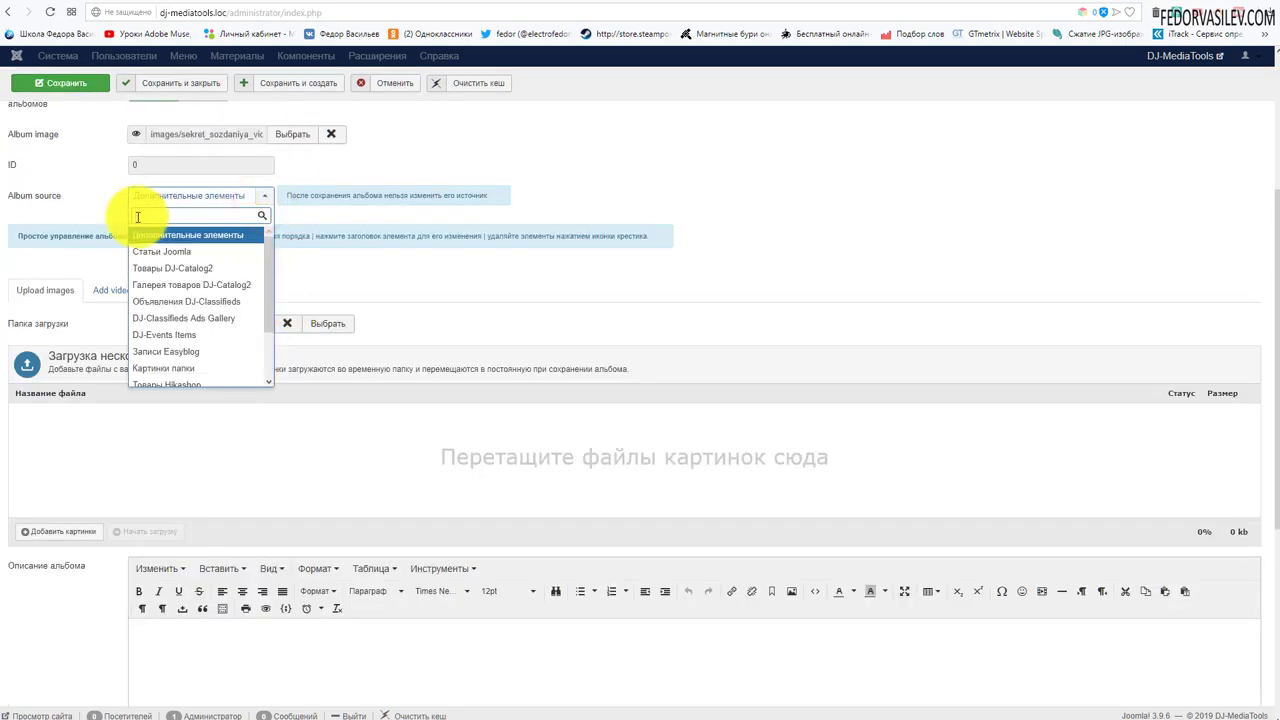
{"action": "left_click", "coordinate": [391, 149]}
{"action": "left_click", "coordinate": [265, 201]}
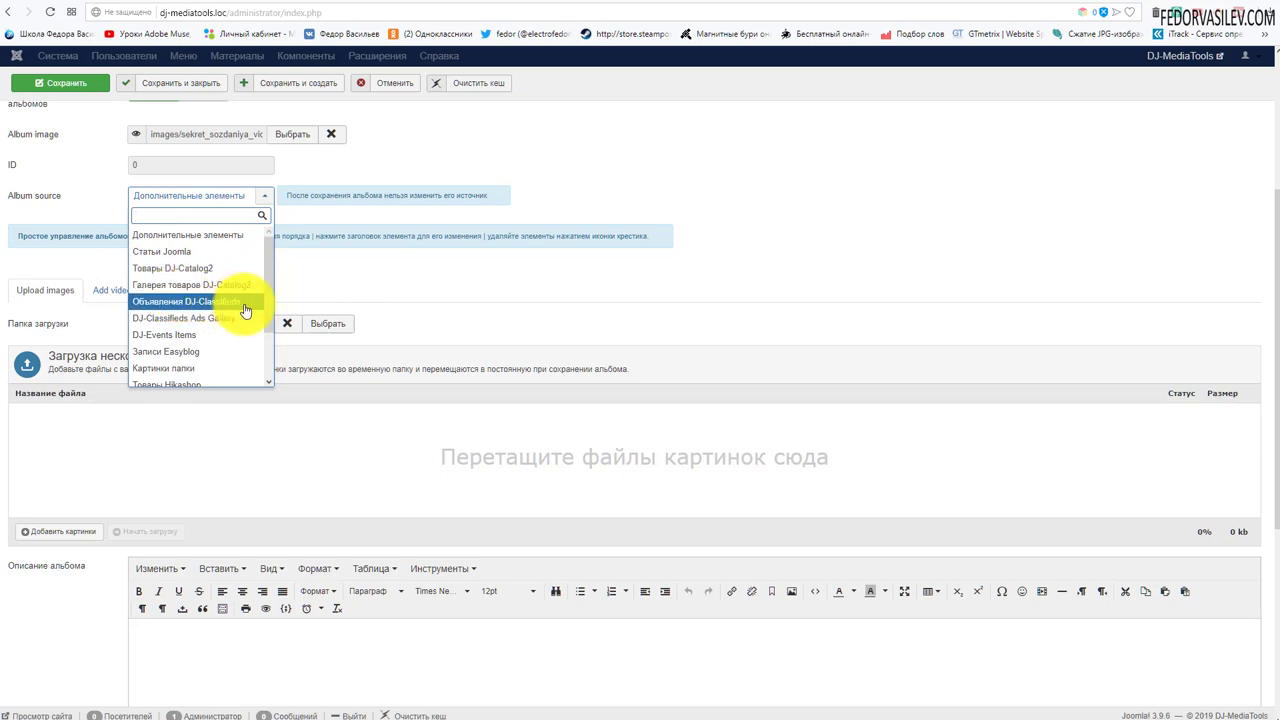
{"action": "scroll", "coordinate": [269, 323], "scroll_direction": "down", "scroll_amount": 1}
{"action": "left_click_drag", "start_coordinate": [269, 323], "coordinate": [271, 365]}
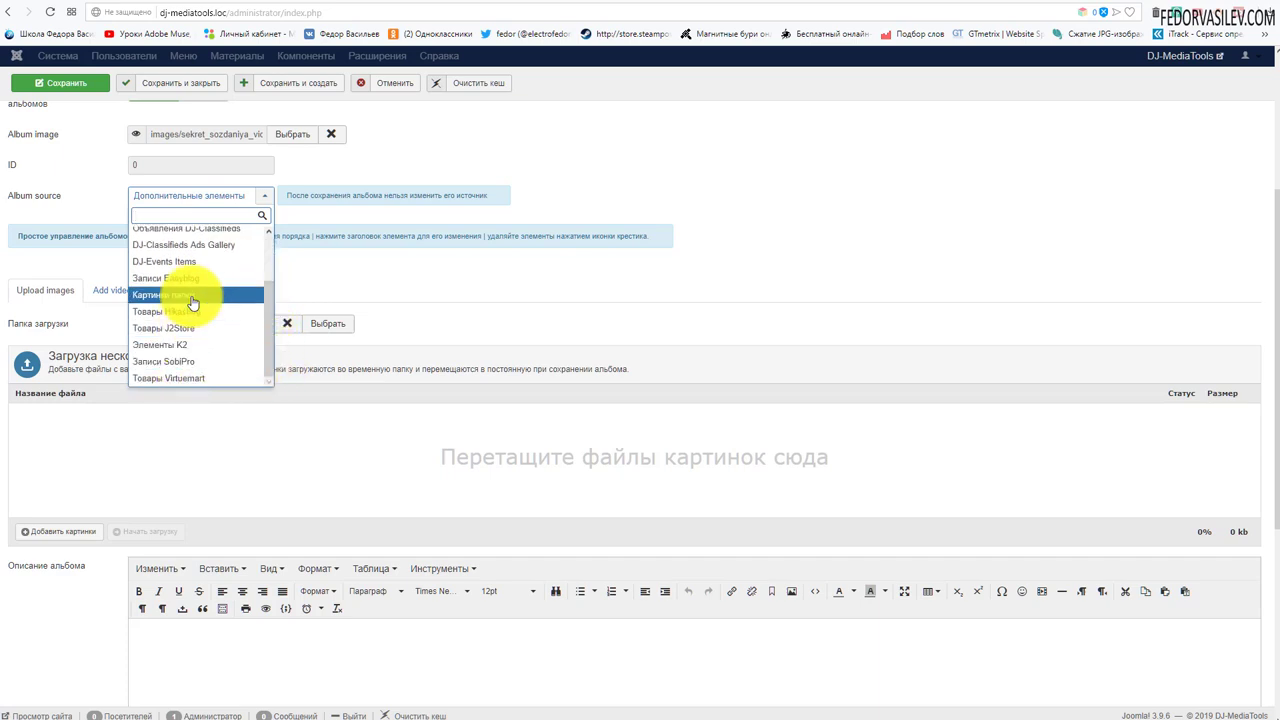
{"action": "left_click", "coordinate": [549, 135]}
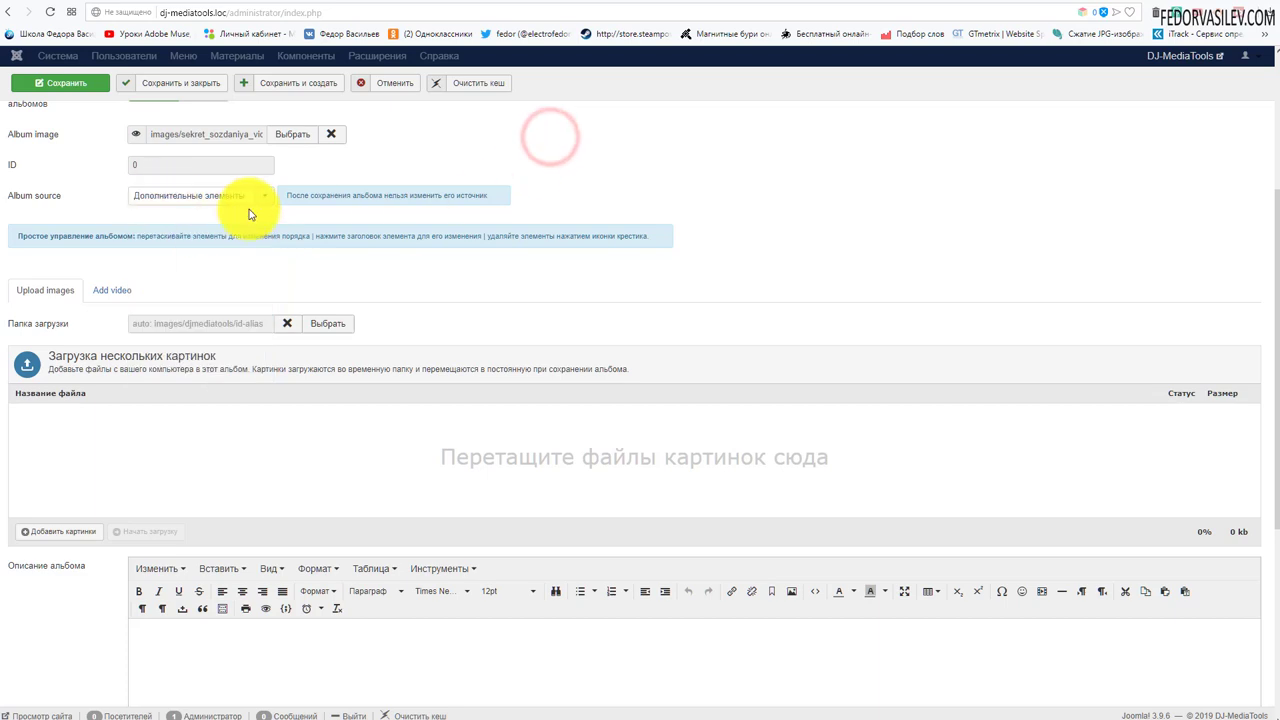
- Examine the album's image upload section and its upload folder options, keeping the automatic folder
{"action": "scroll", "coordinate": [724, 246], "scroll_direction": "up", "scroll_amount": 2}
{"action": "scroll", "coordinate": [686, 514], "scroll_direction": "down", "scroll_amount": 1}
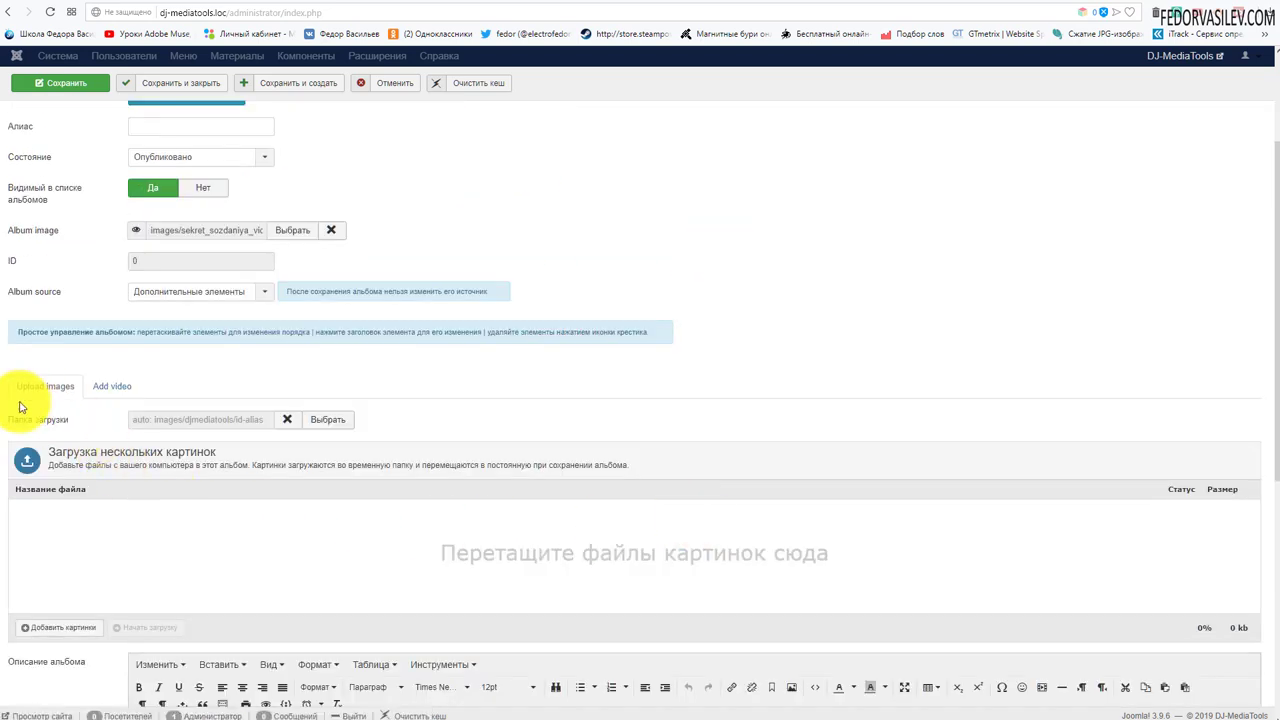
{"action": "scroll", "coordinate": [80, 420], "scroll_direction": "up", "scroll_amount": 2}
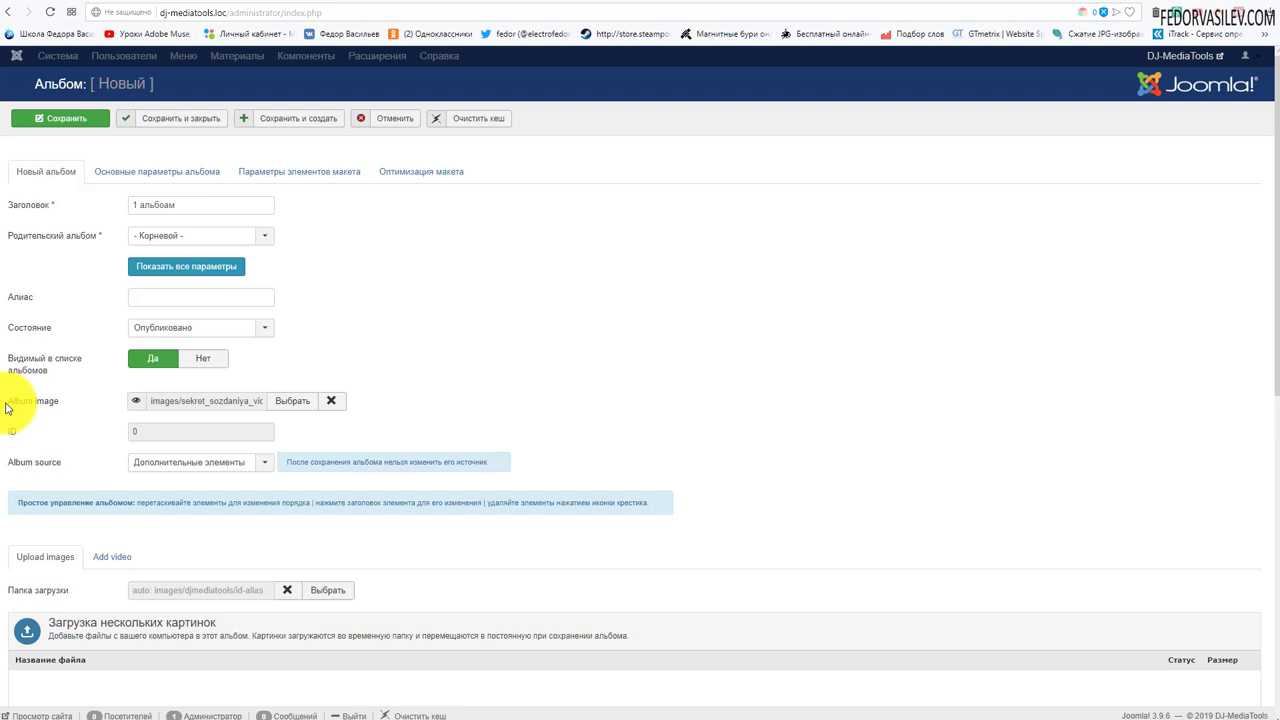
{"action": "scroll", "coordinate": [670, 290], "scroll_direction": "down", "scroll_amount": 2}
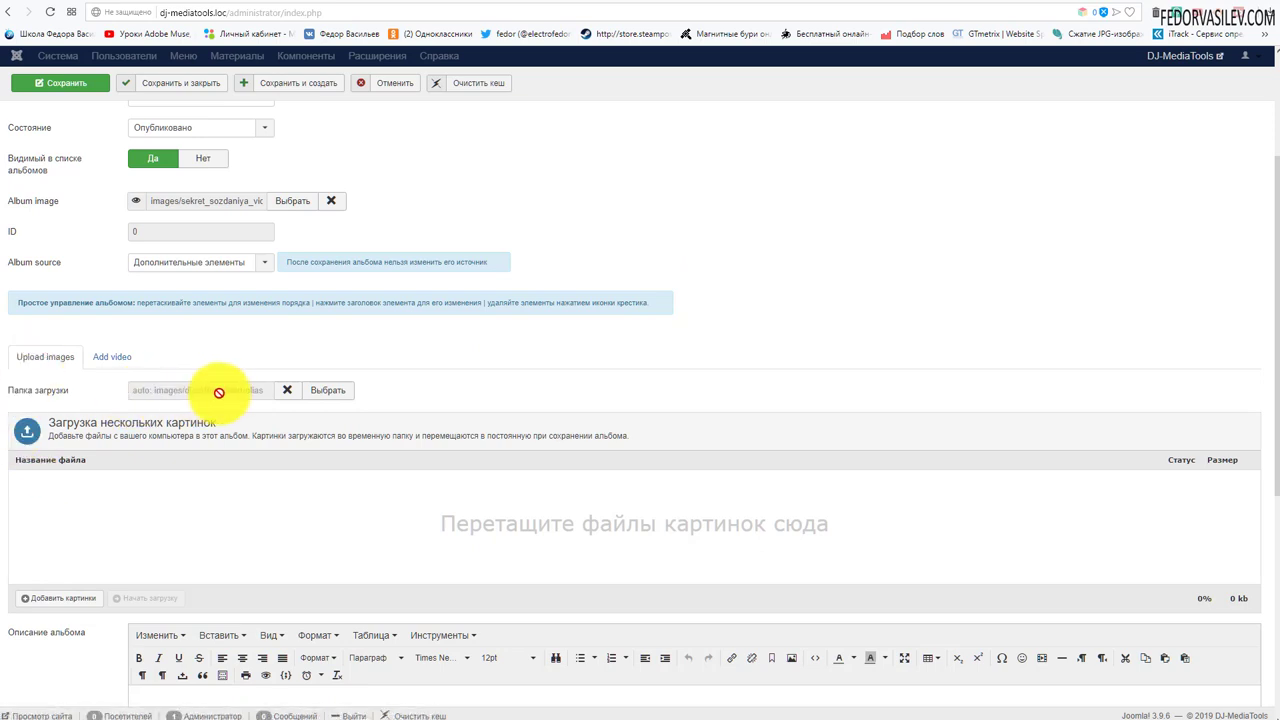
{"action": "left_click", "coordinate": [324, 393]}
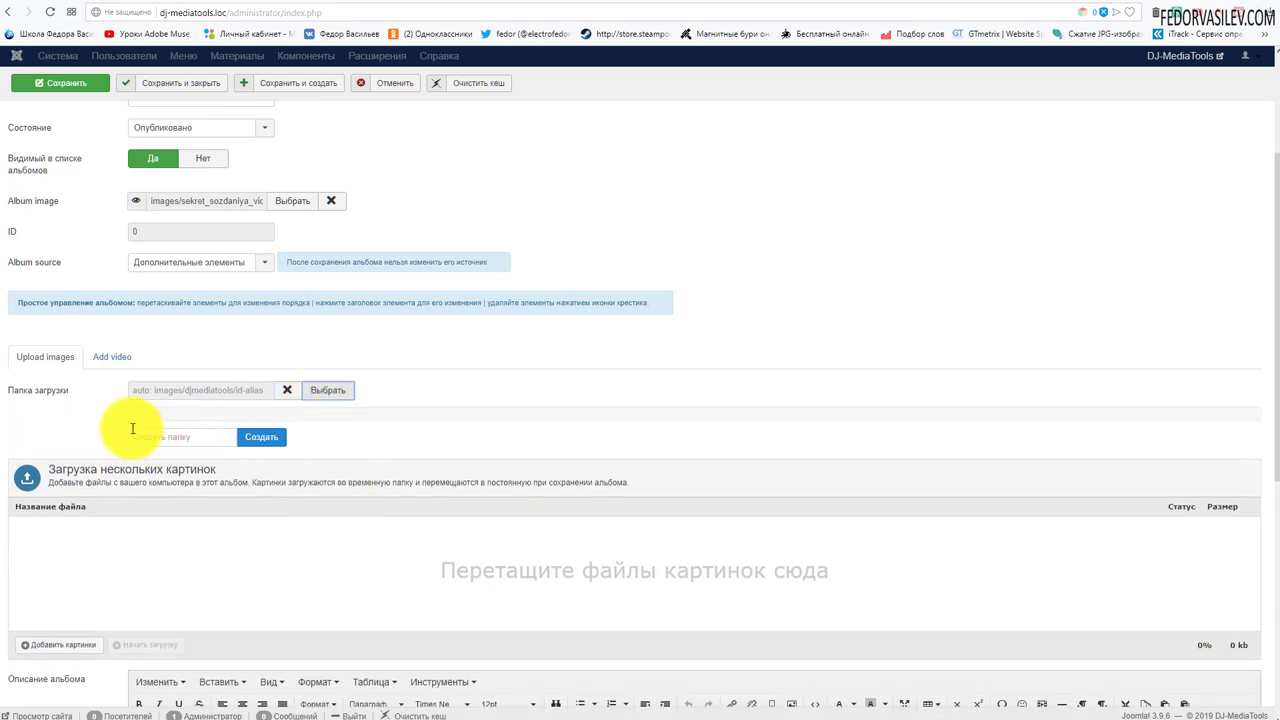
{"action": "left_click", "coordinate": [162, 437]}
{"action": "left_click", "coordinate": [287, 390]}
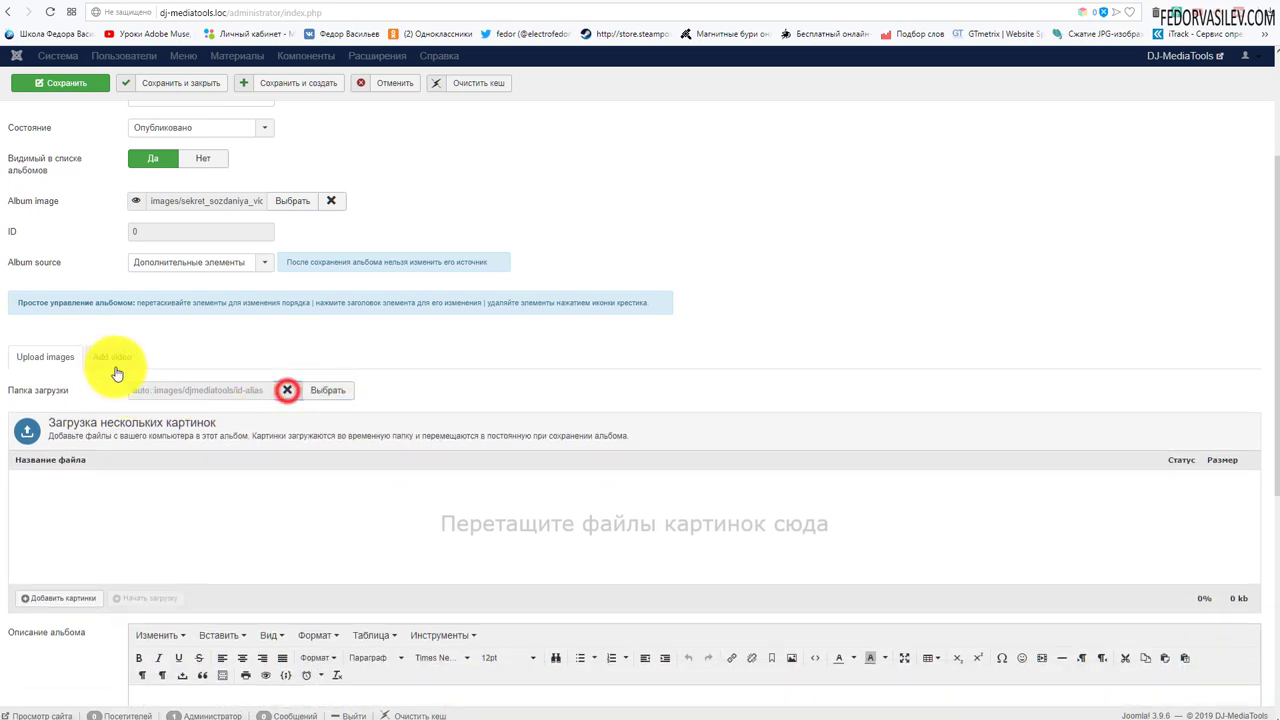
{"action": "left_click", "coordinate": [287, 390]}
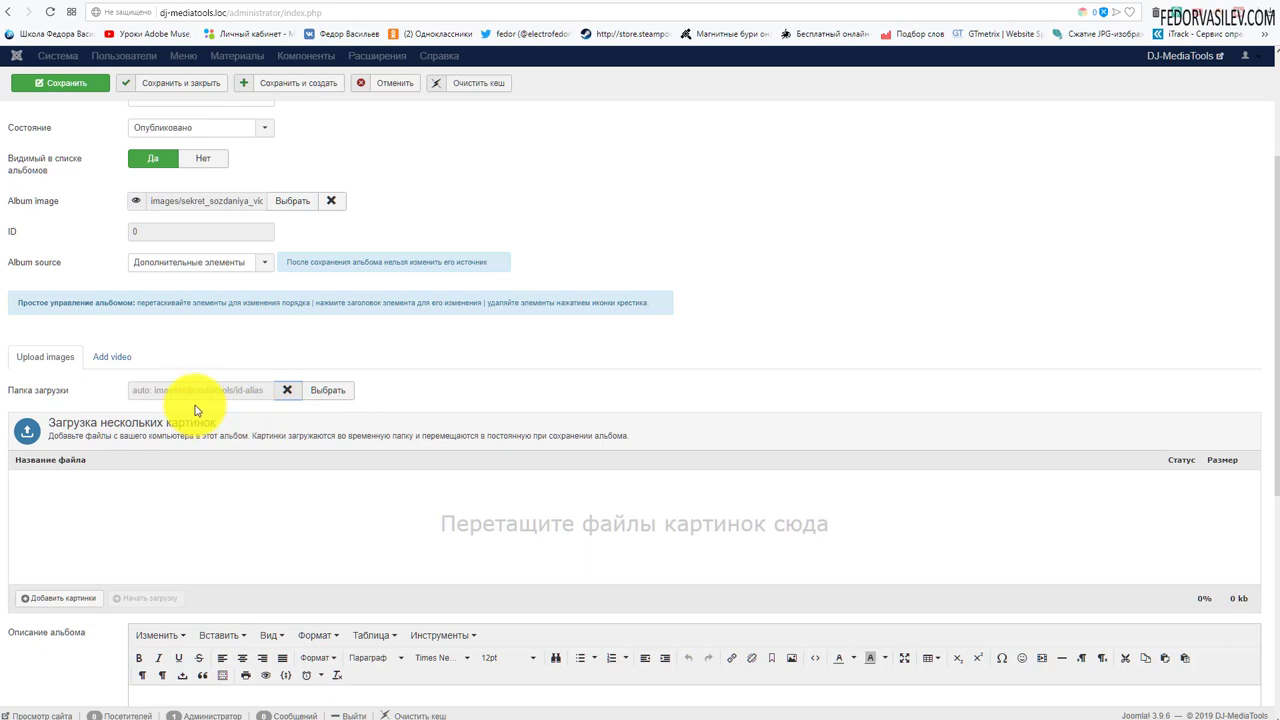
{"action": "scroll", "coordinate": [120, 423], "scroll_direction": "down", "scroll_amount": 2}
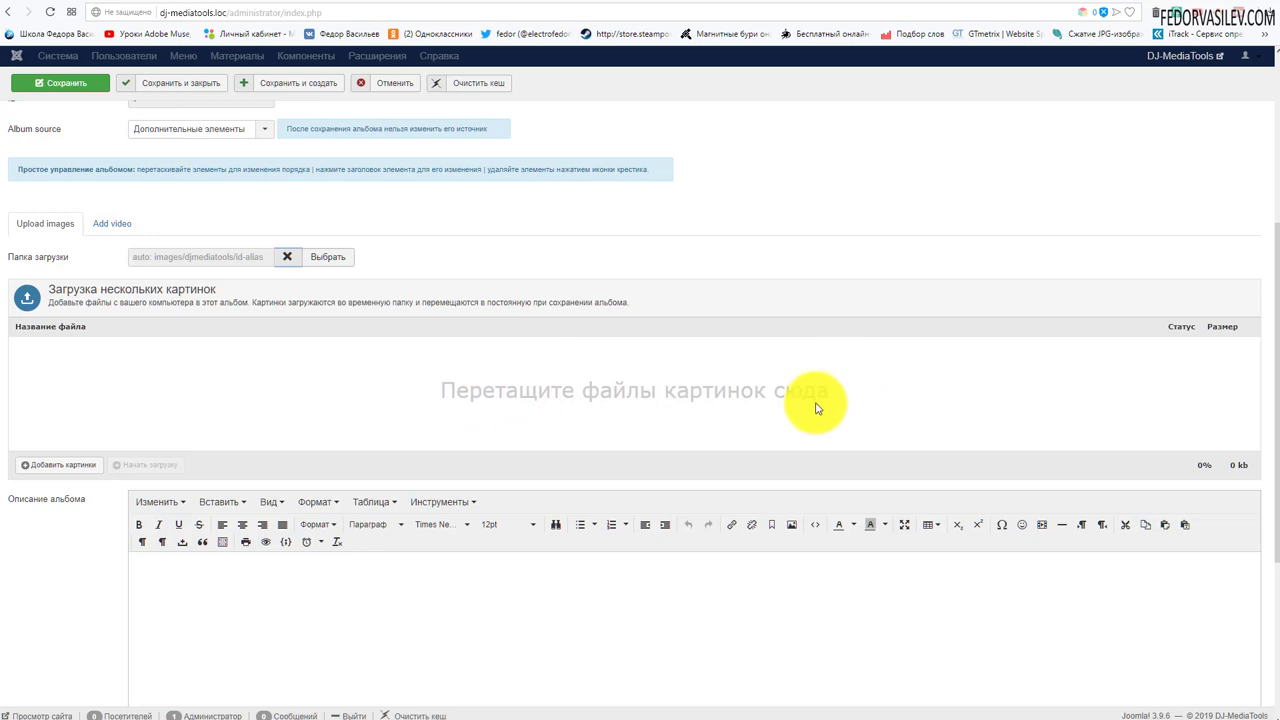
- Examine the video link option for the album, including its expanded help text, and return to the image upload section
{"action": "left_click", "coordinate": [108, 228]}
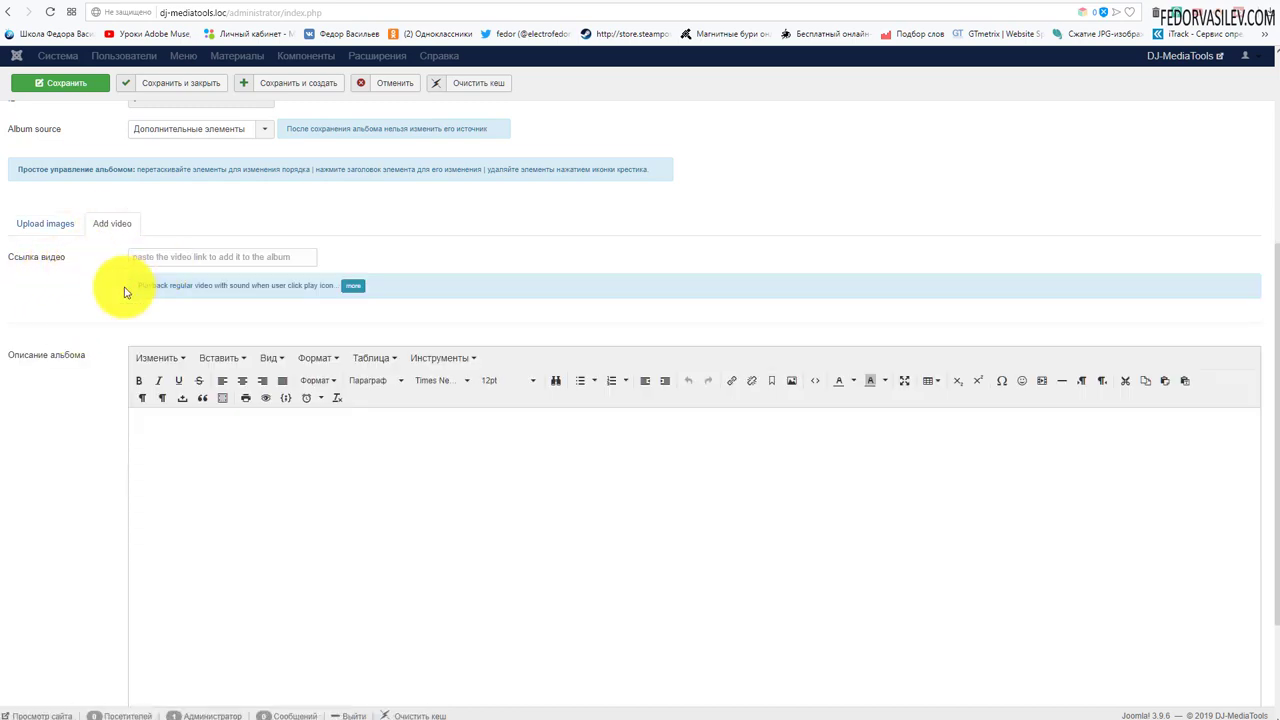
{"action": "left_click", "coordinate": [234, 257]}
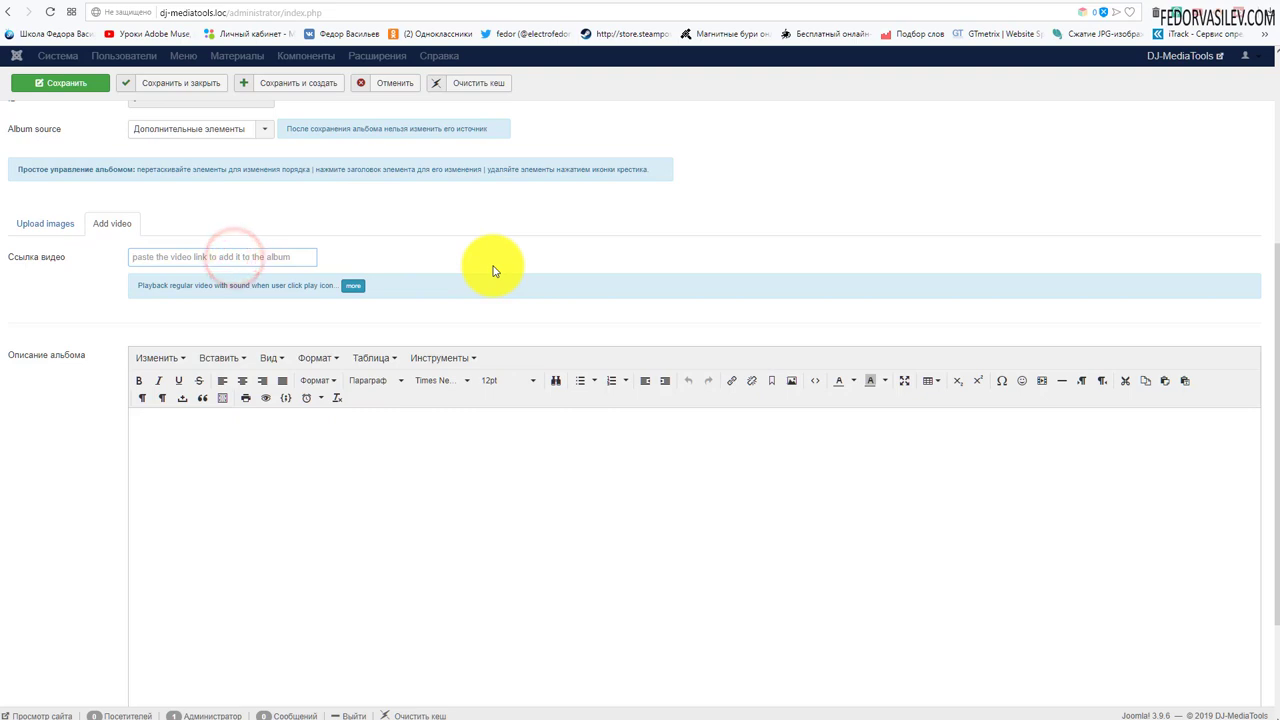
{"action": "left_click", "coordinate": [351, 288]}
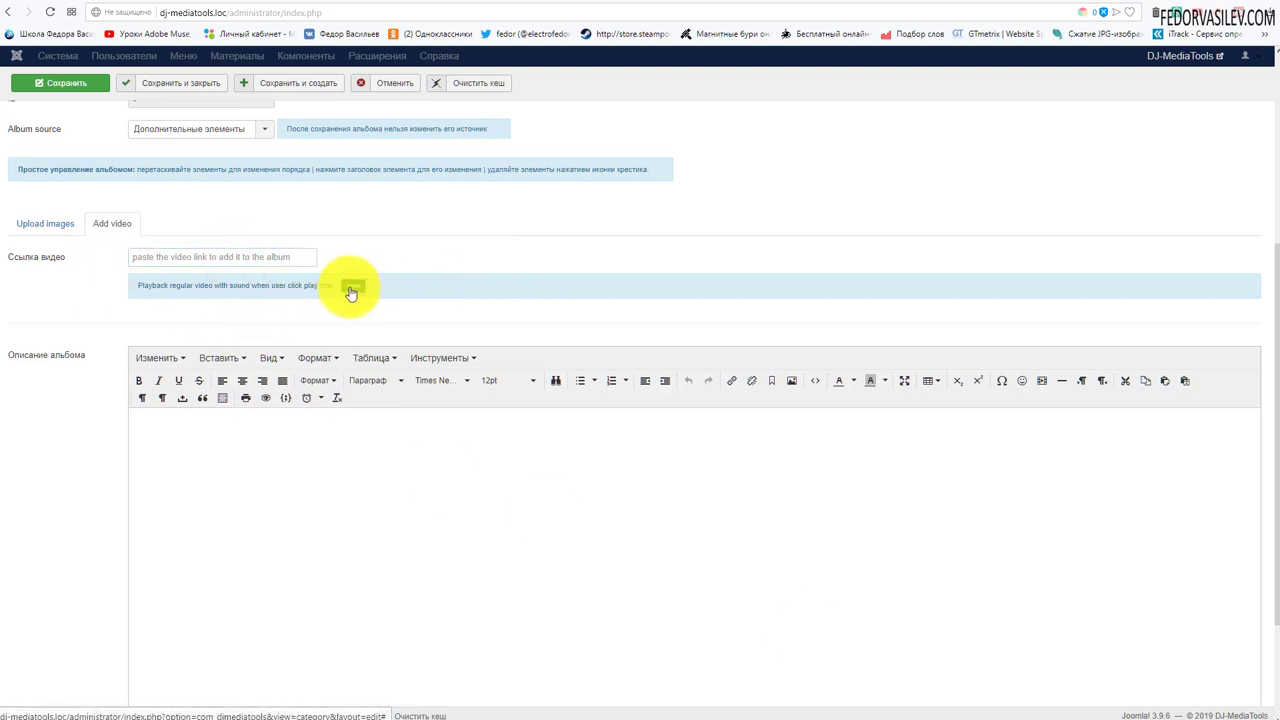
{"action": "left_click", "coordinate": [351, 288]}
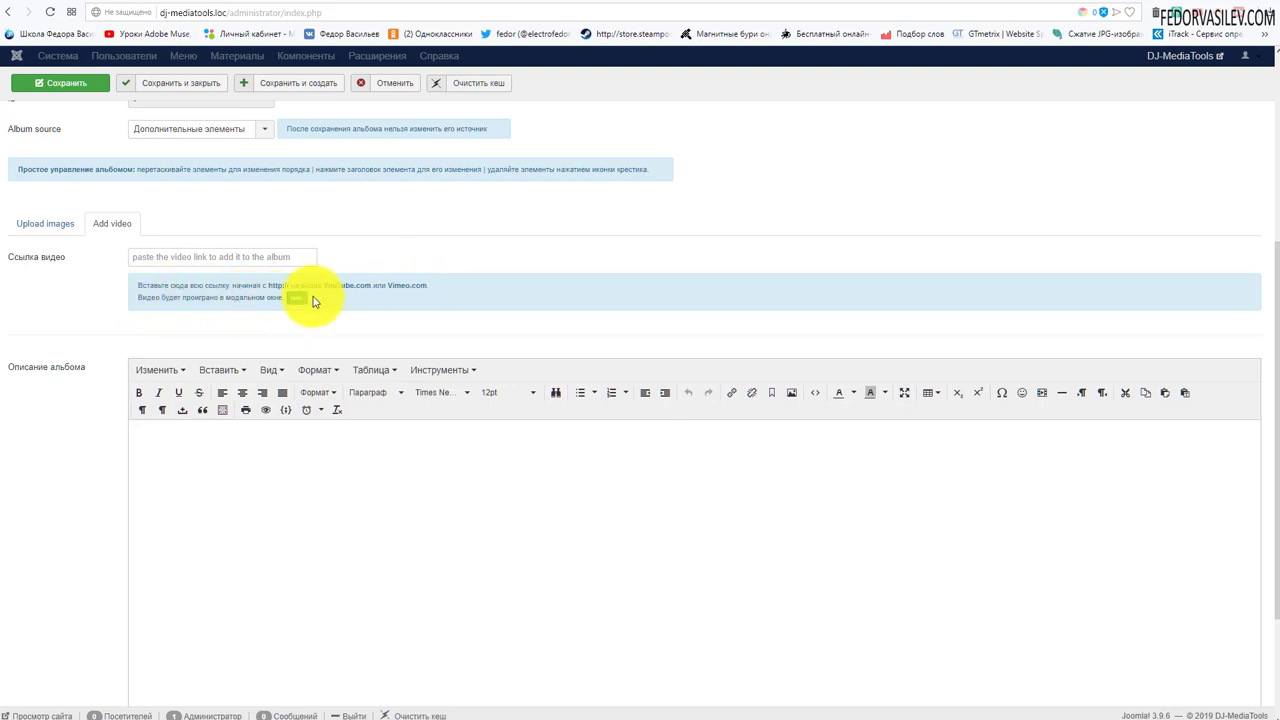
{"action": "scroll", "coordinate": [780, 540], "scroll_direction": "down", "scroll_amount": 2}
{"action": "scroll", "coordinate": [354, 437], "scroll_direction": "up", "scroll_amount": 1}
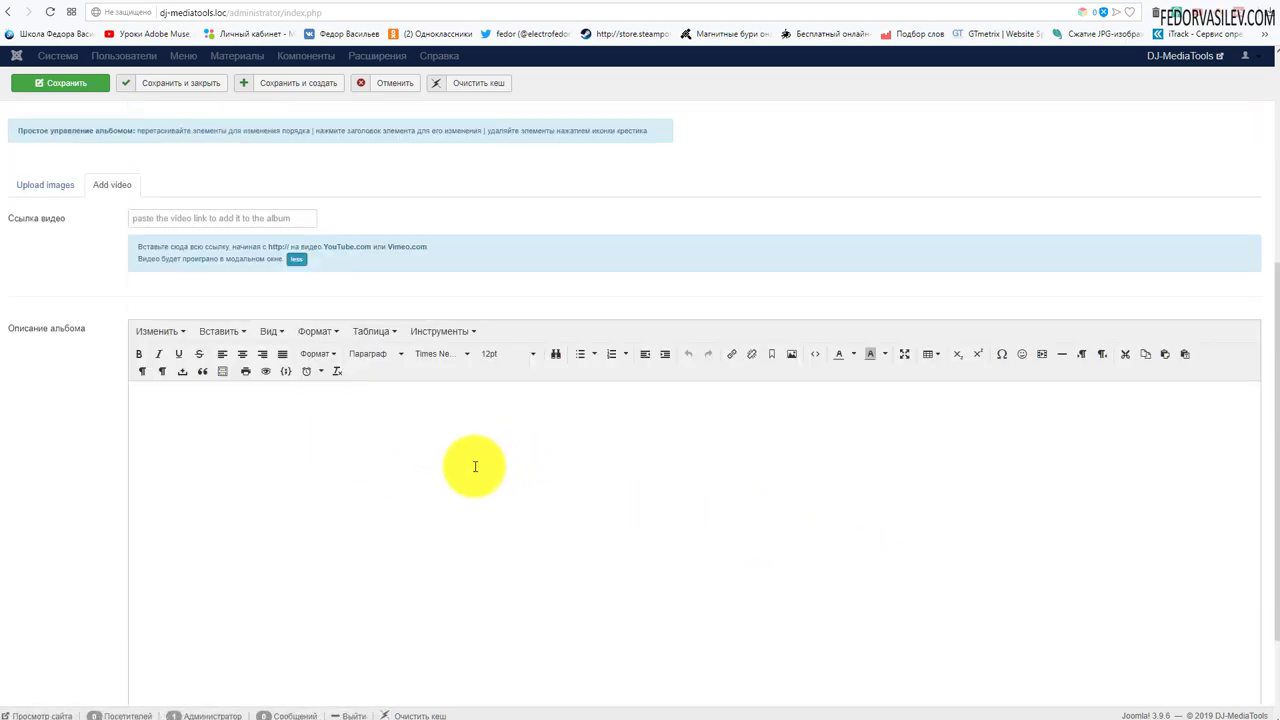
{"action": "scroll", "coordinate": [223, 406], "scroll_direction": "up", "scroll_amount": 2}
{"action": "left_click", "coordinate": [57, 384]}
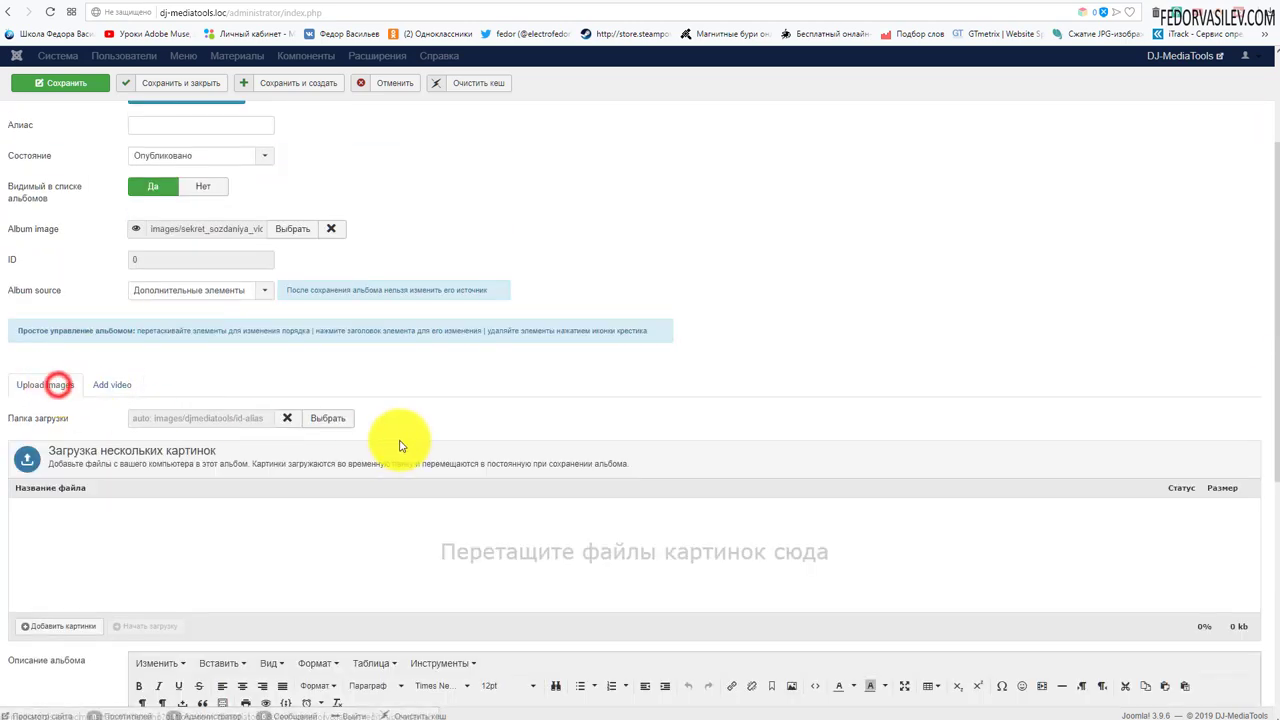
- Enter "описание альбома" as the album description and make the text bold
{"action": "scroll", "coordinate": [399, 446], "scroll_direction": "down", "scroll_amount": 5}
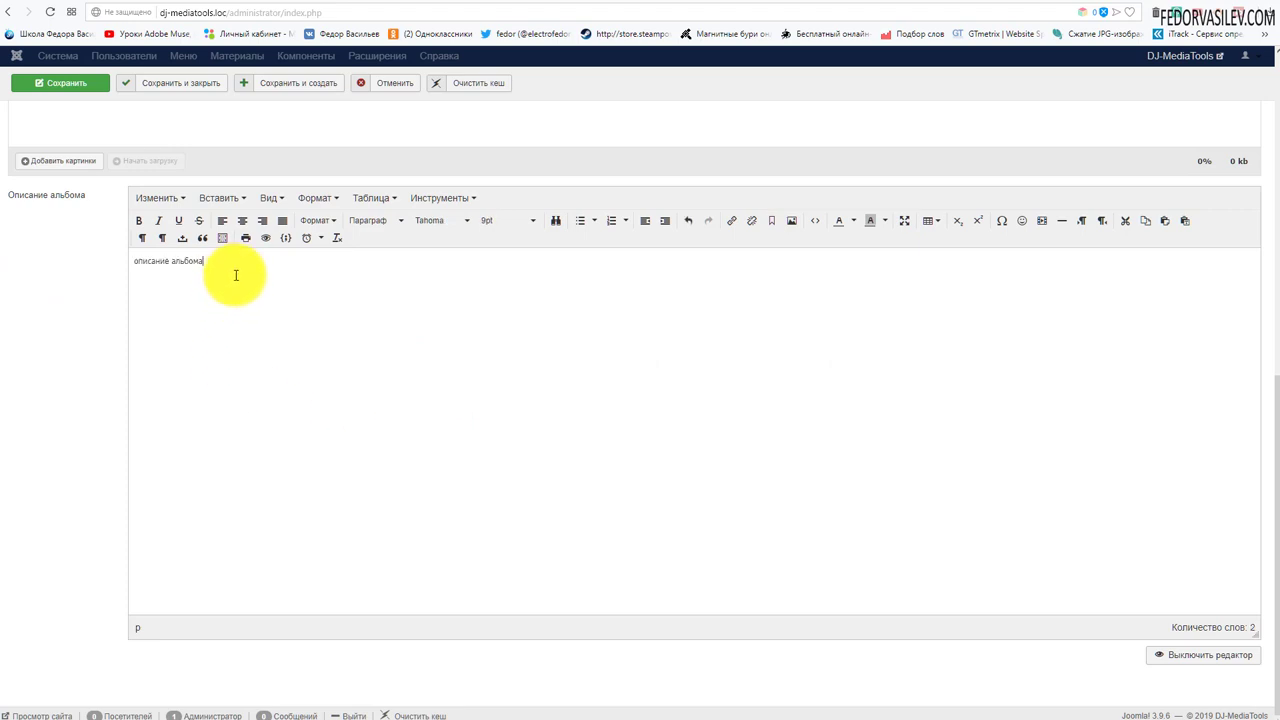
{"action": "left_click_drag", "start_coordinate": [232, 262], "coordinate": [63, 263]}
{"action": "left_click", "coordinate": [139, 220]}
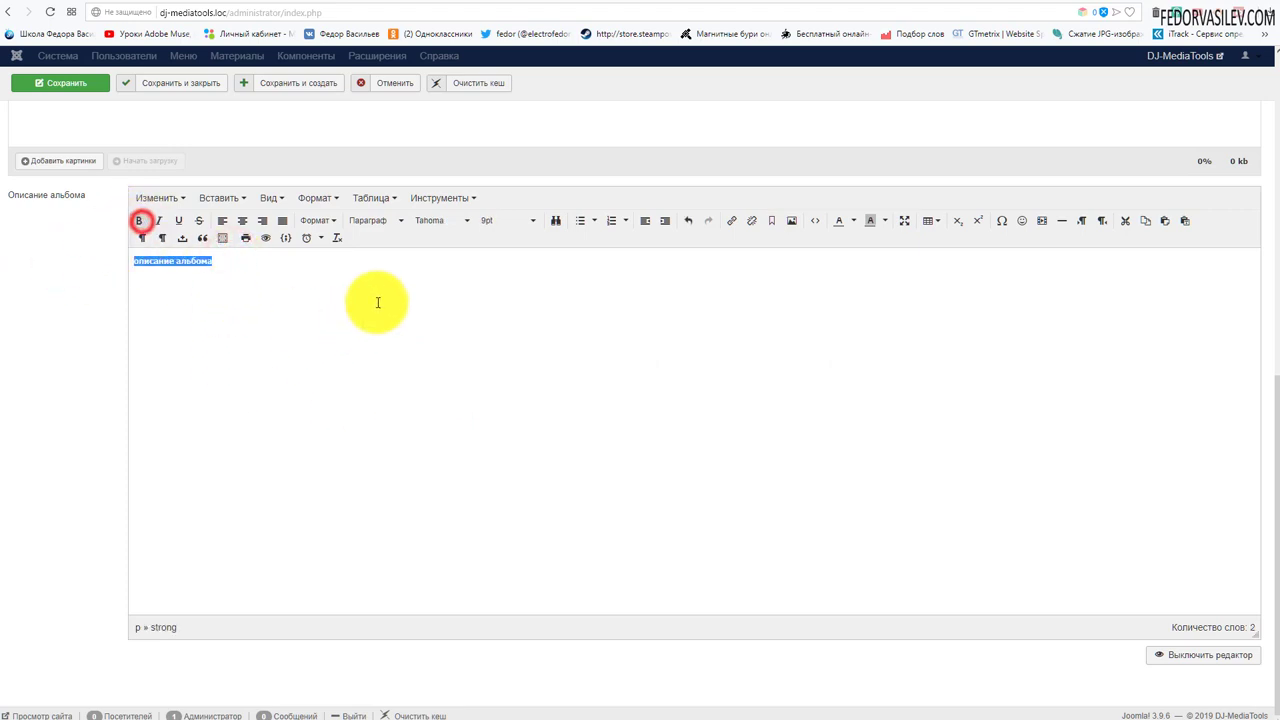
{"action": "left_click", "coordinate": [377, 302]}
{"action": "scroll", "coordinate": [403, 384], "scroll_direction": "up", "scroll_amount": 3}
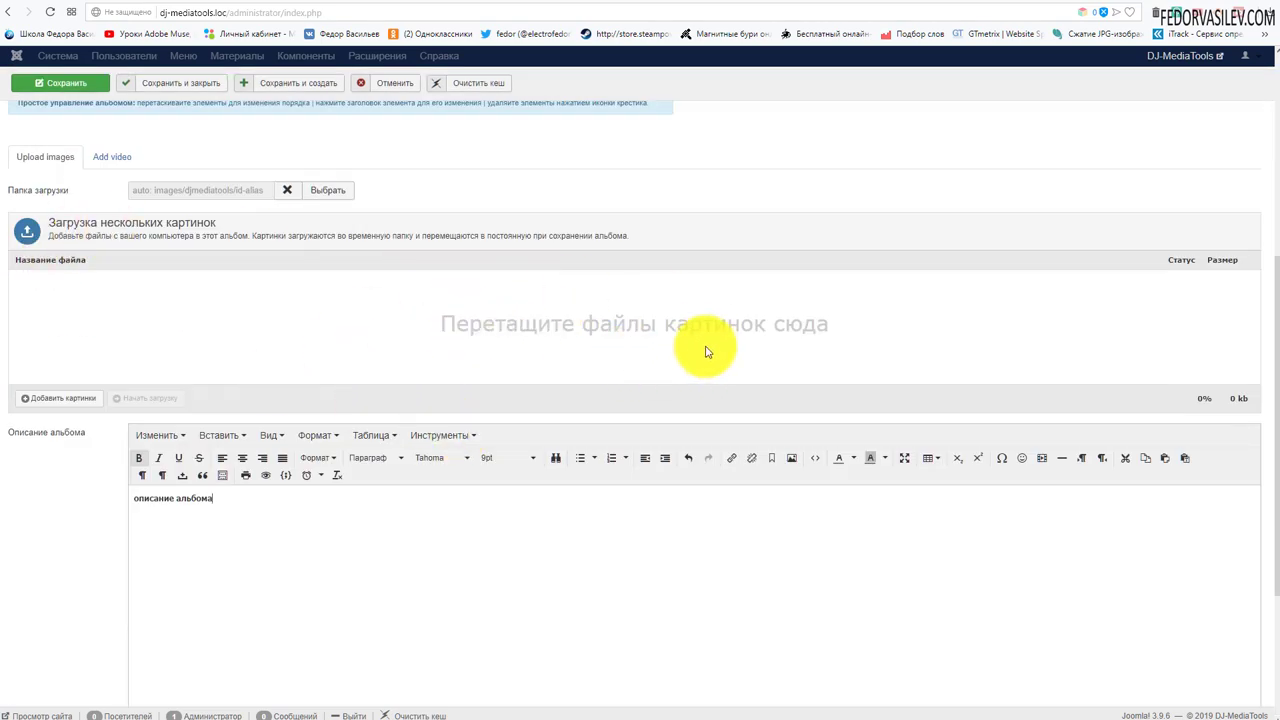
- Examine the album's main parameters and its layout element parameters, leaving them inherited
{"action": "scroll", "coordinate": [620, 400], "scroll_direction": "up", "scroll_amount": 5}
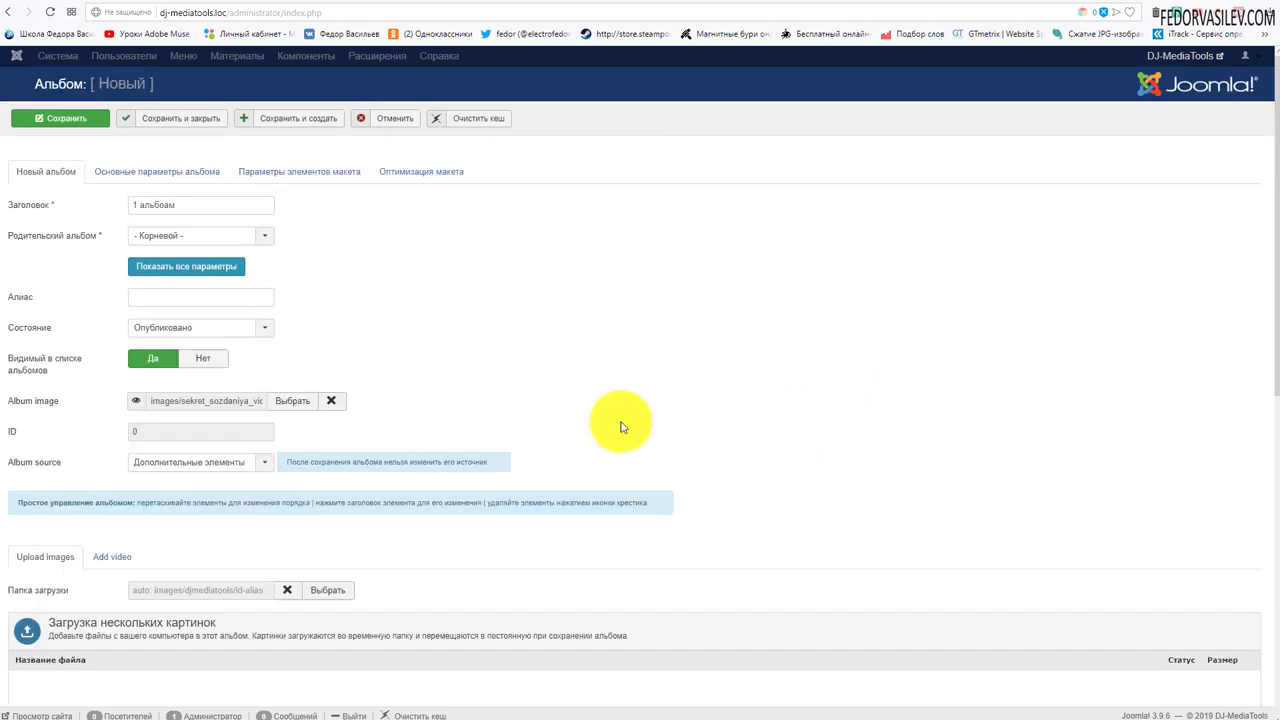
{"action": "left_click", "coordinate": [139, 176]}
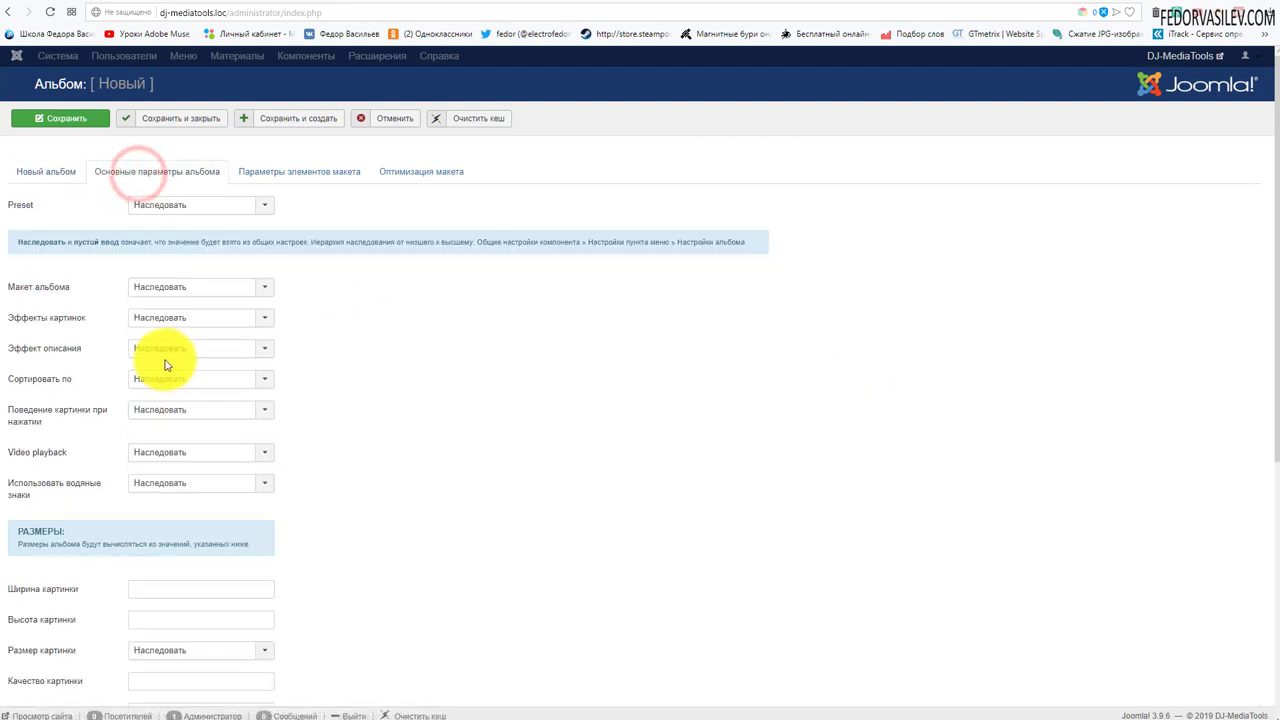
{"action": "scroll", "coordinate": [166, 360], "scroll_direction": "down", "scroll_amount": 4}
{"action": "scroll", "coordinate": [160, 600], "scroll_direction": "up", "scroll_amount": 5}
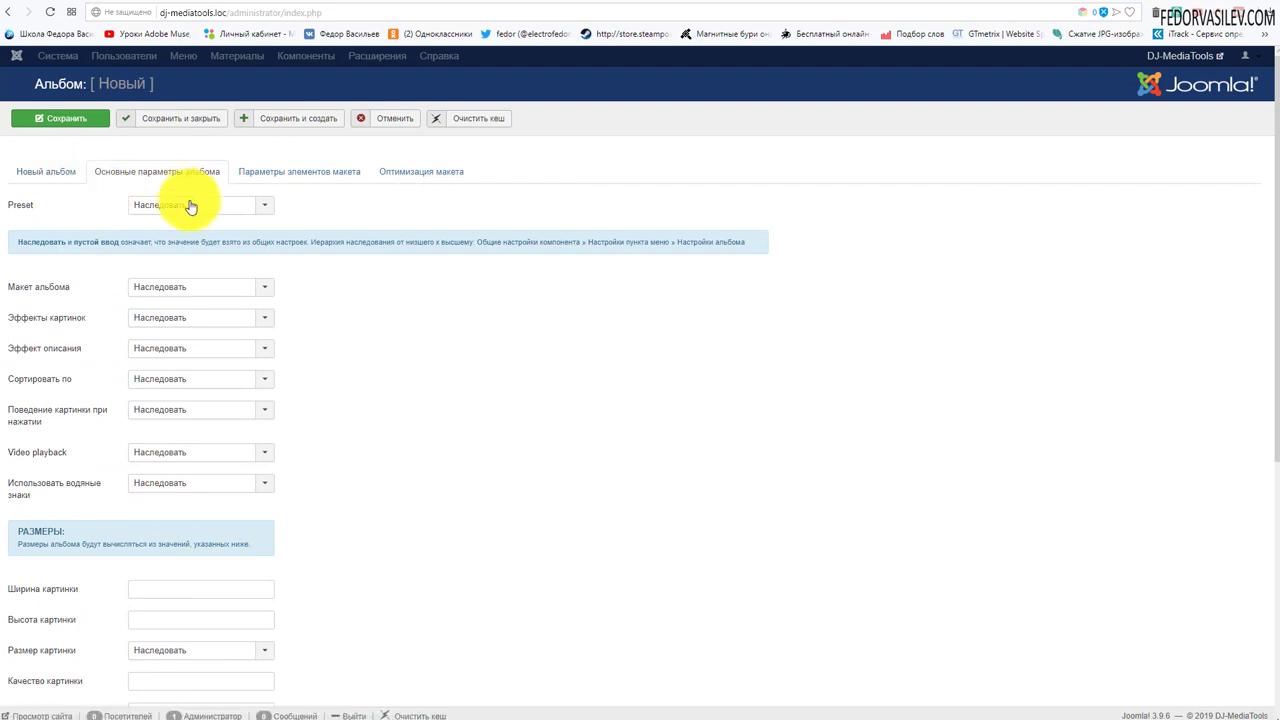
{"action": "left_click", "coordinate": [248, 178]}
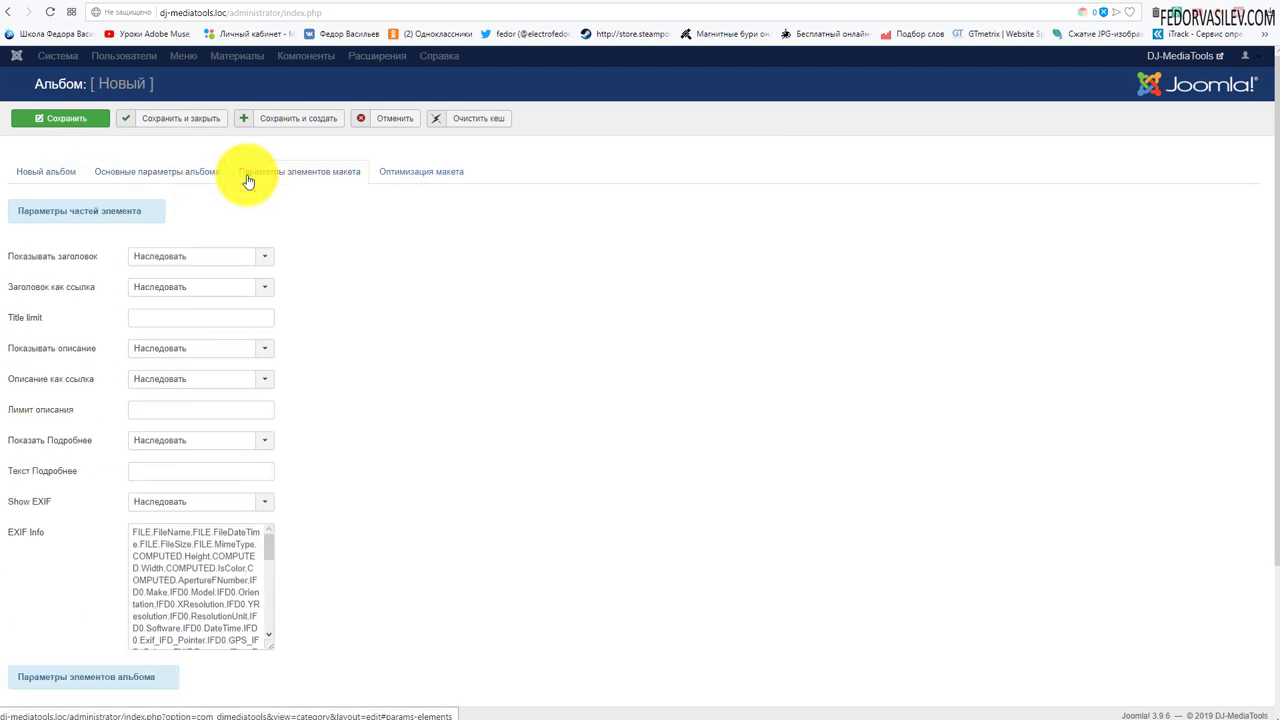
{"action": "scroll", "coordinate": [274, 343], "scroll_direction": "down", "scroll_amount": 2}
{"action": "scroll", "coordinate": [274, 337], "scroll_direction": "up", "scroll_amount": 2}
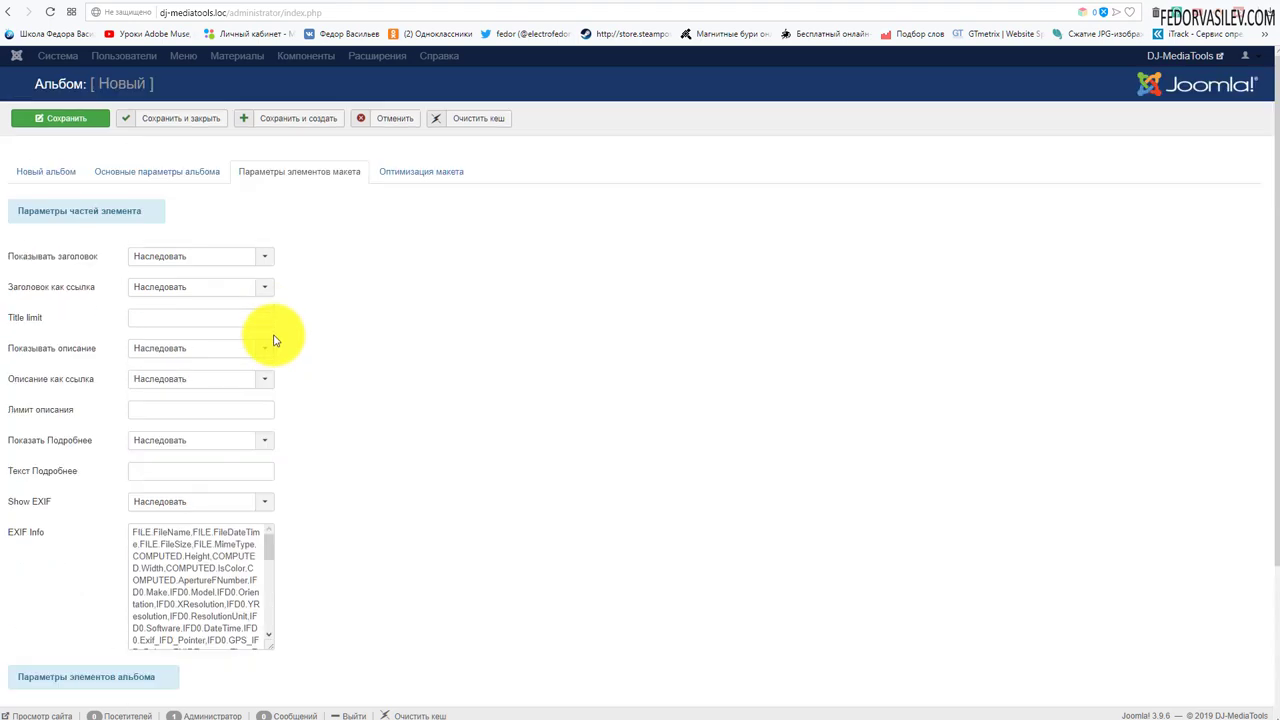
- Examine the album's layout optimization settings for effects, description and navigation, including the hints for the navigation button images
{"action": "left_click", "coordinate": [430, 184]}
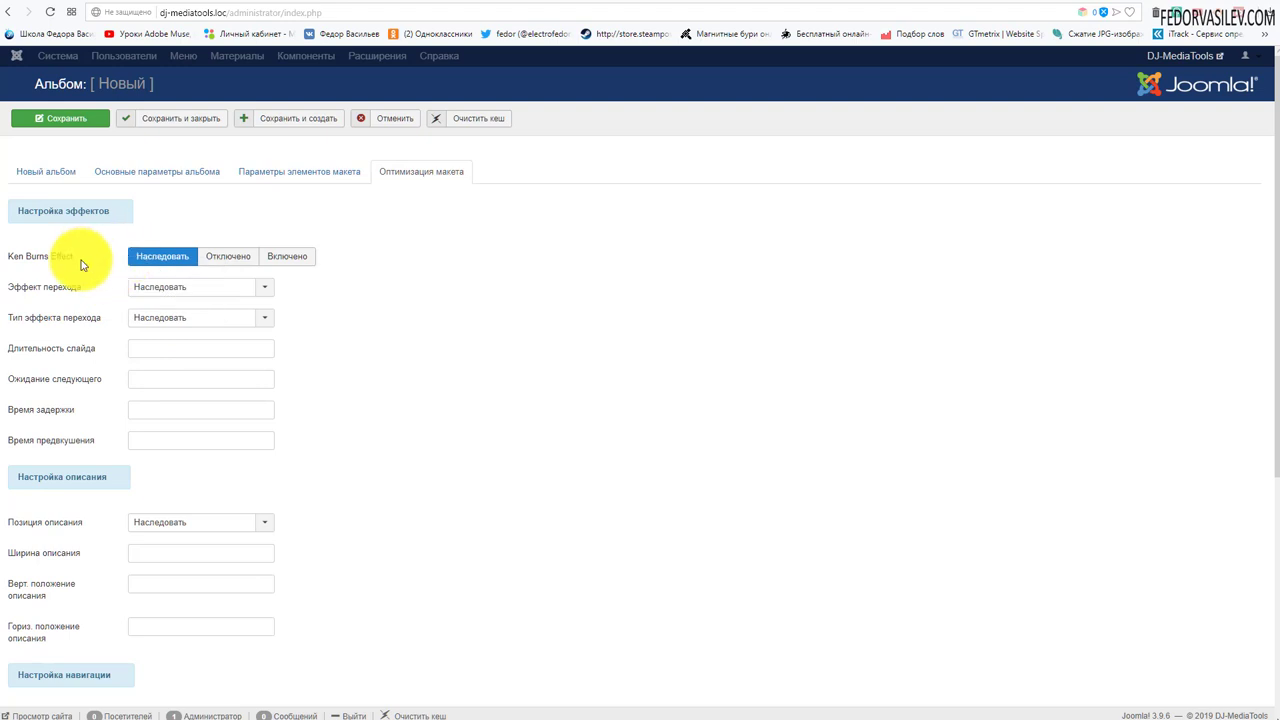
{"action": "left_click", "coordinate": [229, 287]}
{"action": "left_click", "coordinate": [446, 309]}
{"action": "scroll", "coordinate": [450, 316], "scroll_direction": "down", "scroll_amount": 3}
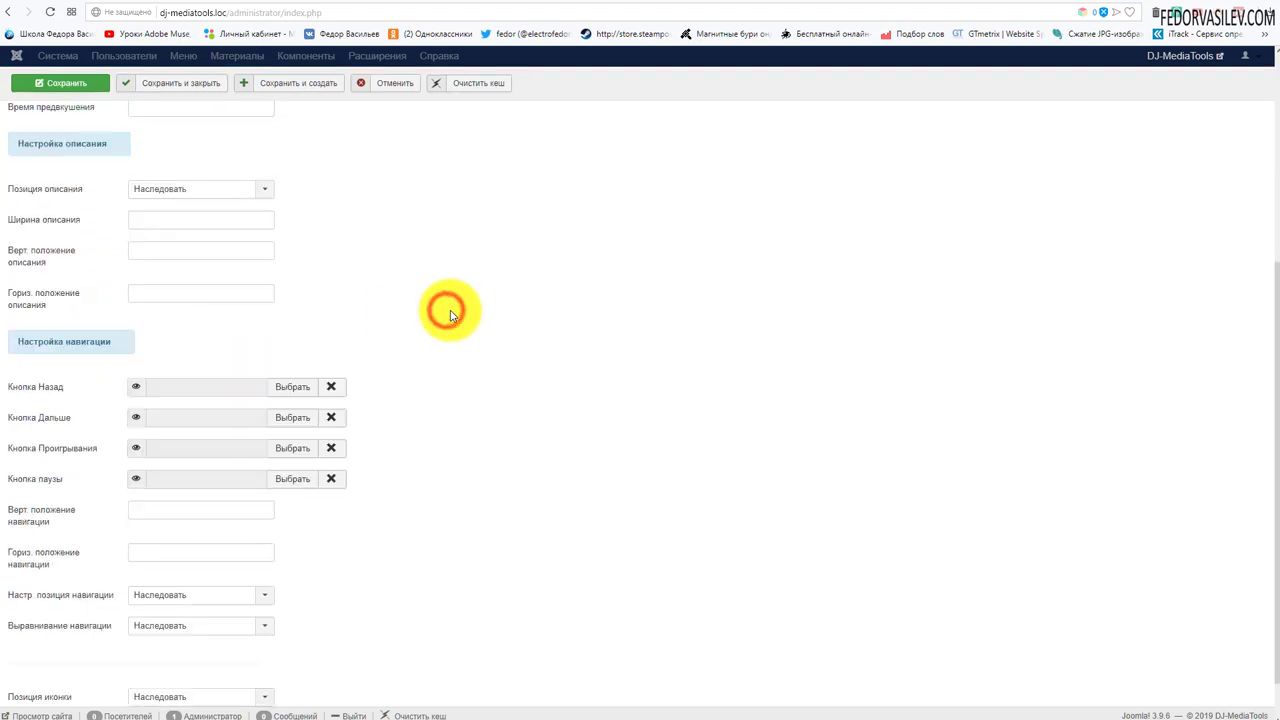
{"action": "mouse_move", "coordinate": [46, 450]}
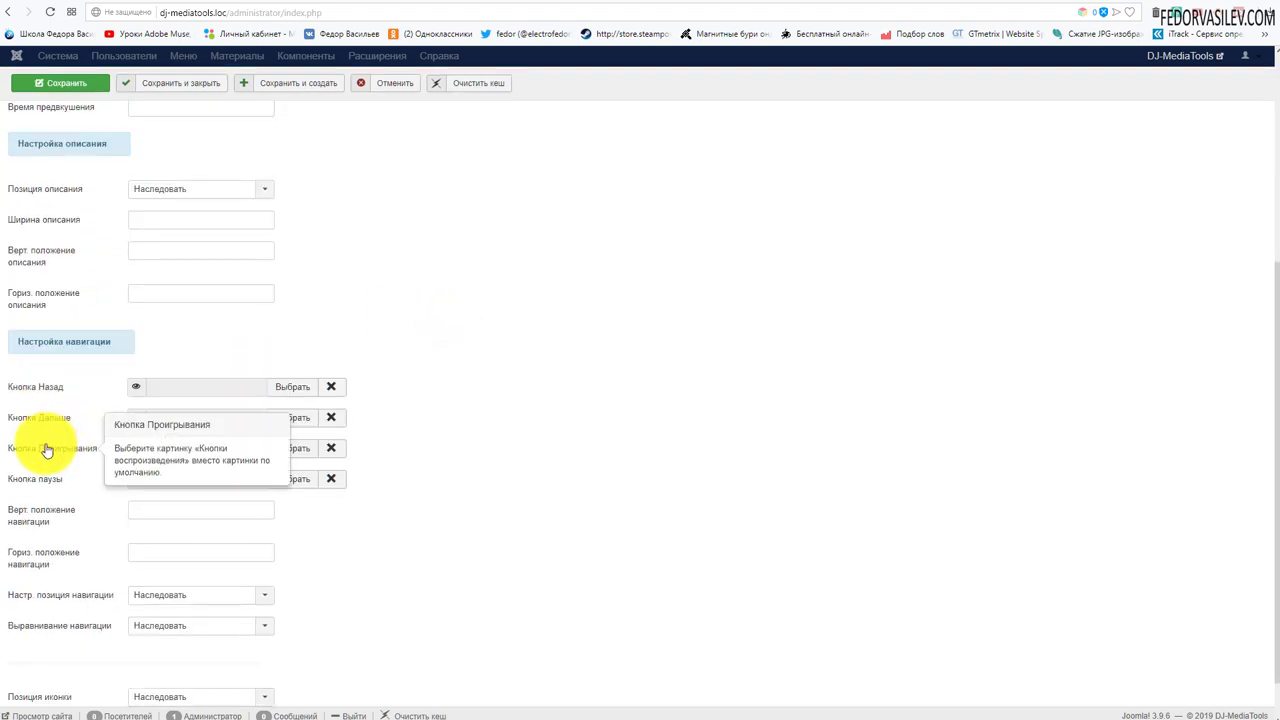
{"action": "mouse_move", "coordinate": [57, 393]}
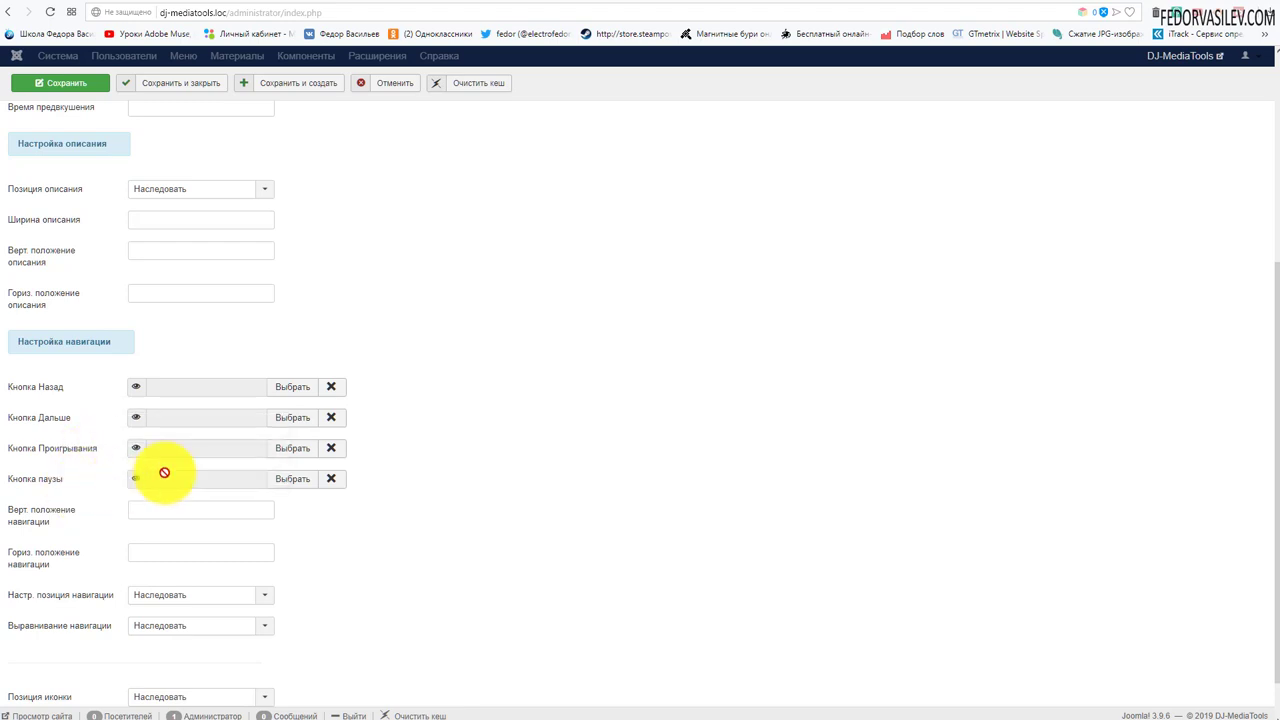
{"action": "scroll", "coordinate": [240, 368], "scroll_direction": "down", "scroll_amount": 1}
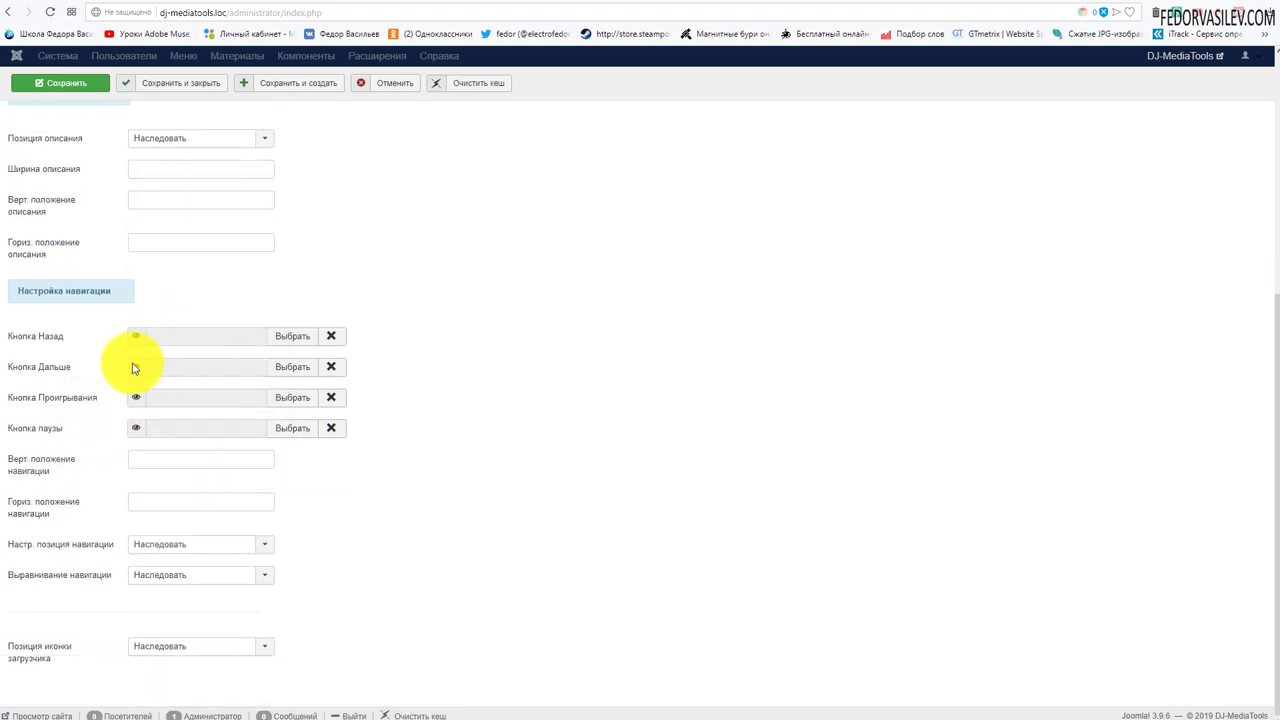
- Return to the general album settings, save the new album and close it
{"action": "scroll", "coordinate": [443, 429], "scroll_direction": "up", "scroll_amount": 10}
{"action": "left_click", "coordinate": [36, 171]}
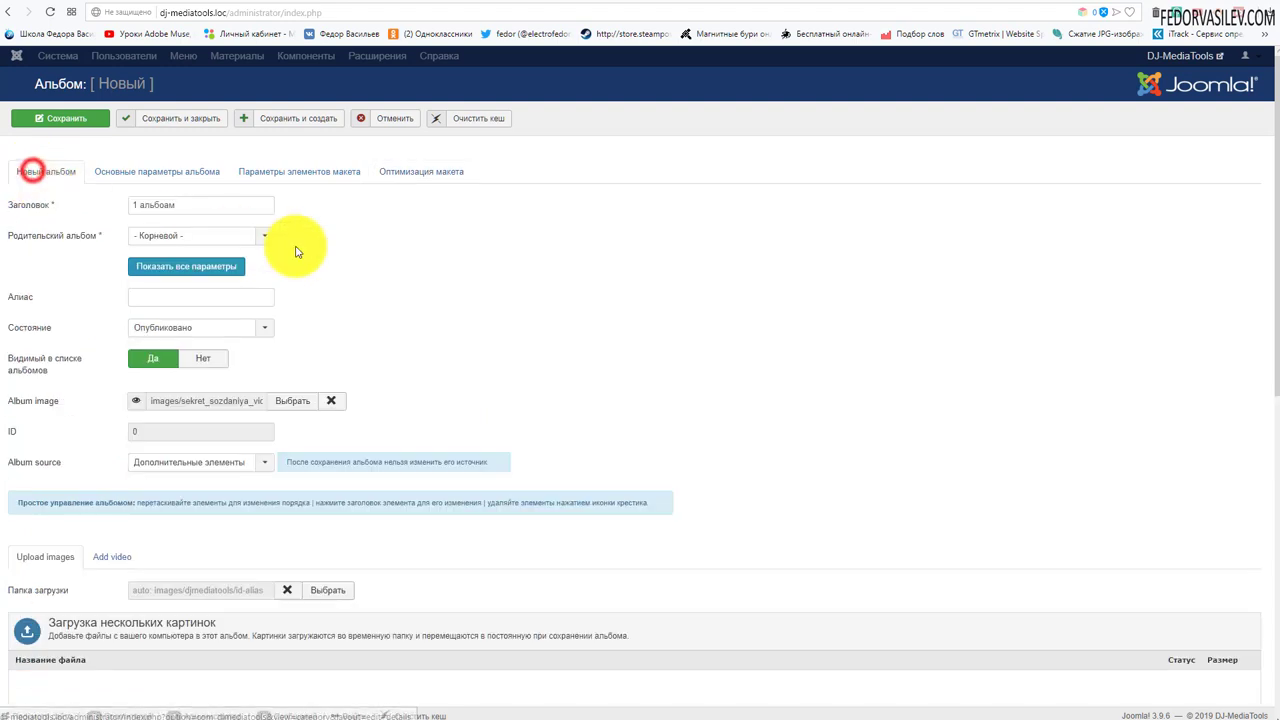
{"action": "left_click", "coordinate": [45, 121]}
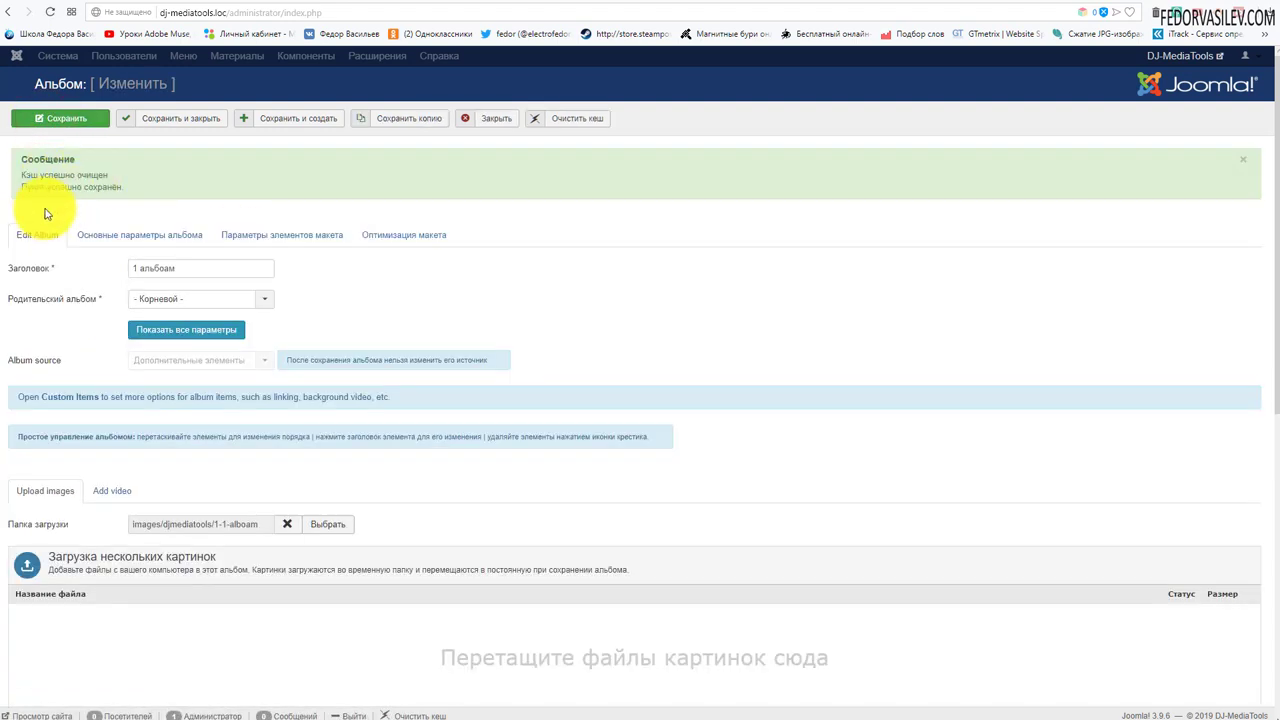
{"action": "mouse_move", "coordinate": [85, 197]}
{"action": "left_mouse_down"}
{"action": "mouse_move", "coordinate": [51, 177]}
{"action": "mouse_move", "coordinate": [100, 186]}
{"action": "left_mouse_up"}
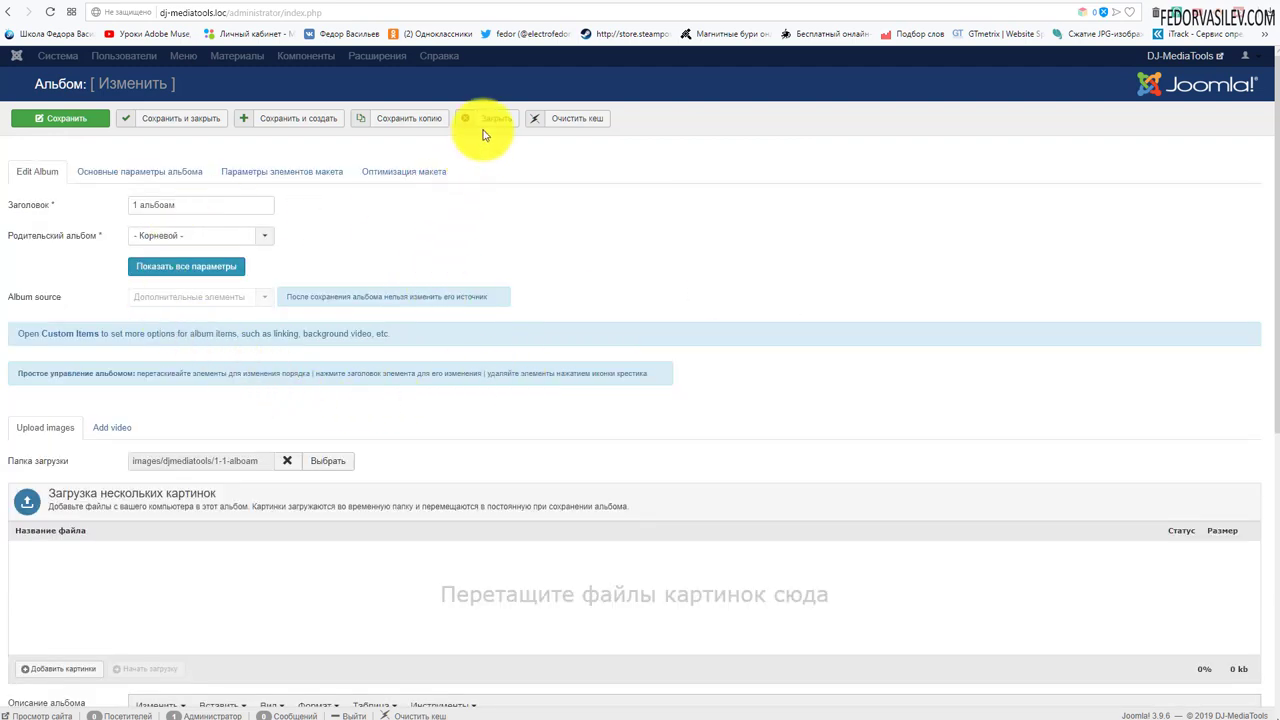
{"action": "left_click", "coordinate": [490, 120]}
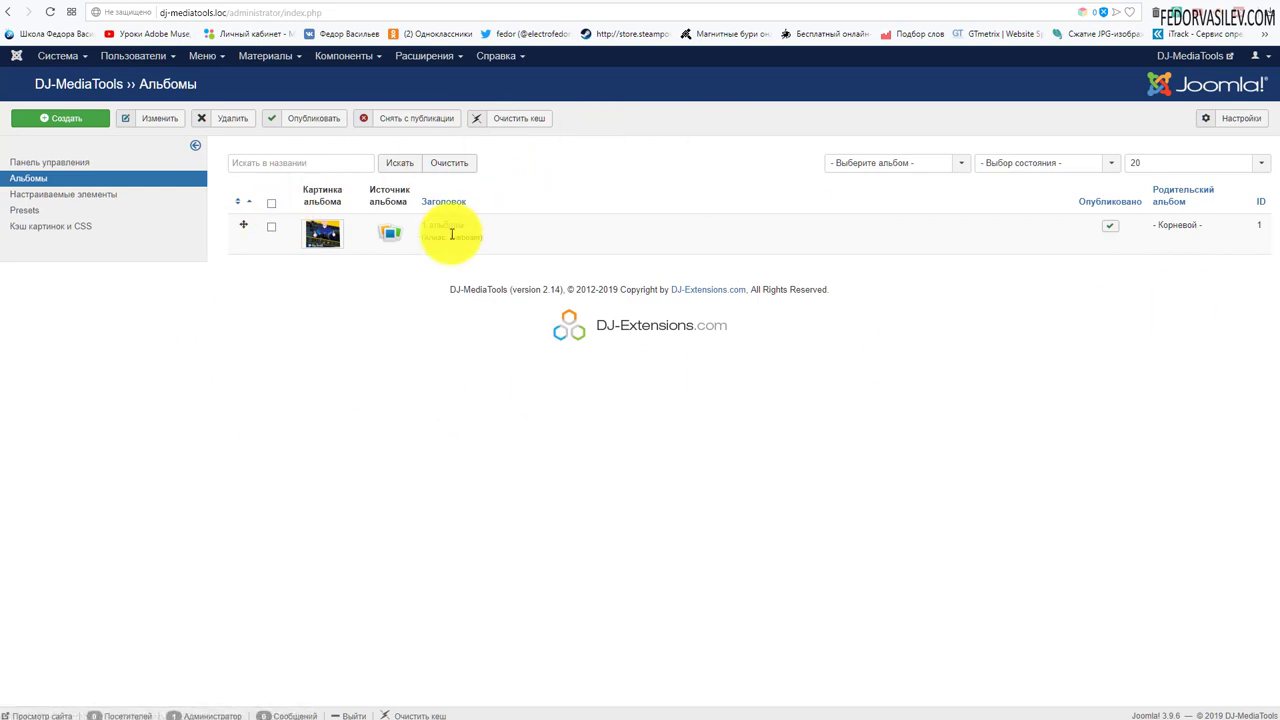
- Preview the cover of "1 альбоам" from the album list reached through the control panel, and open that album's custom items
{"action": "left_click", "coordinate": [100, 161]}
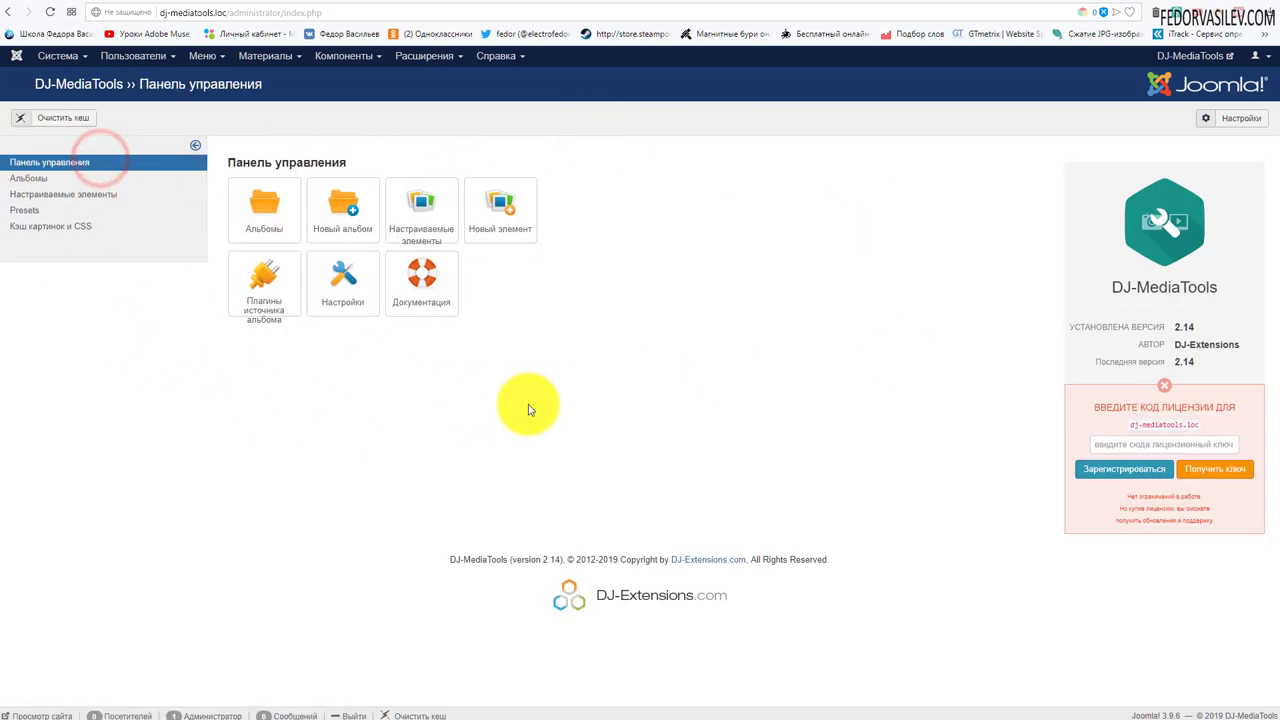
{"action": "left_click", "coordinate": [257, 209]}
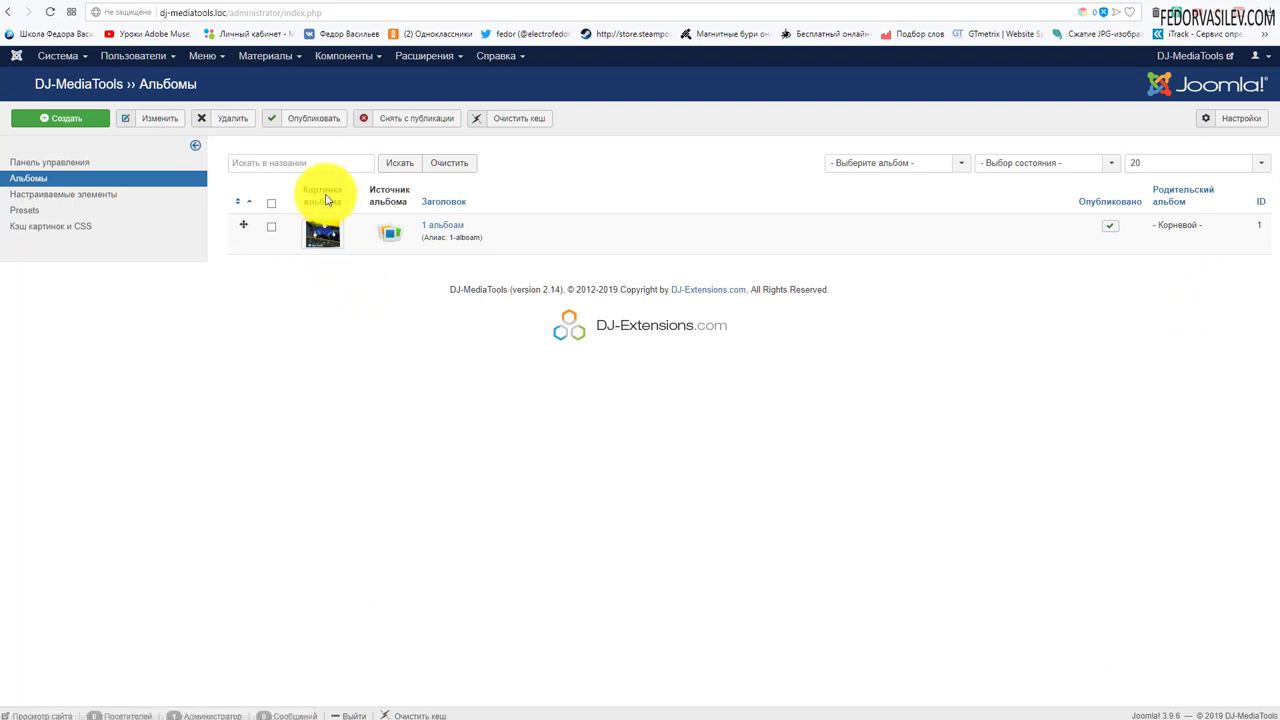
{"action": "left_click", "coordinate": [324, 233]}
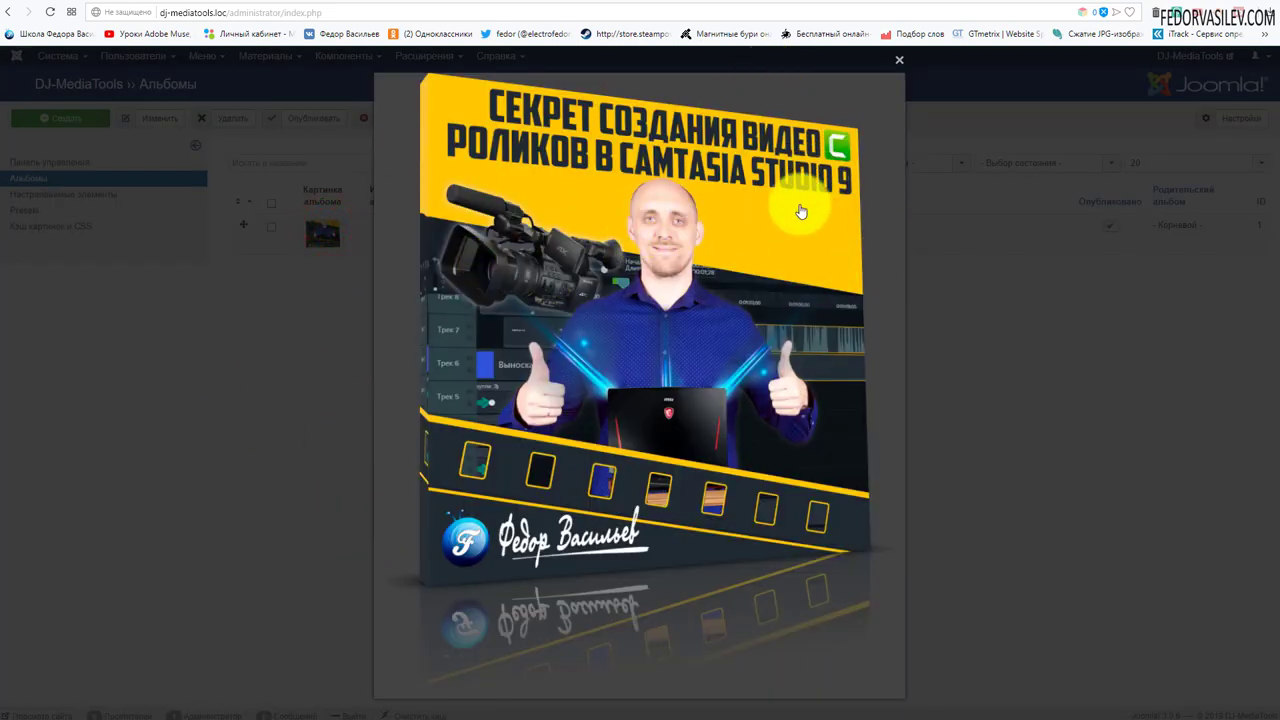
{"action": "left_click", "coordinate": [900, 59]}
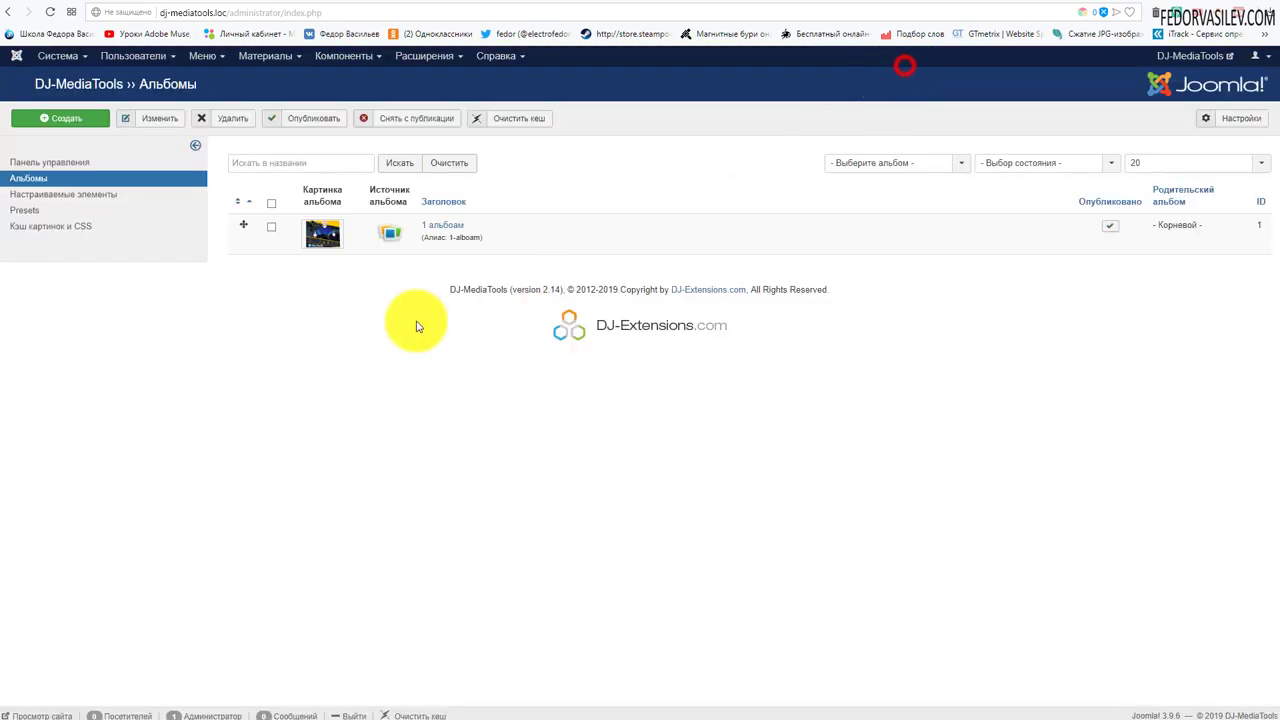
{"action": "left_click", "coordinate": [394, 234]}
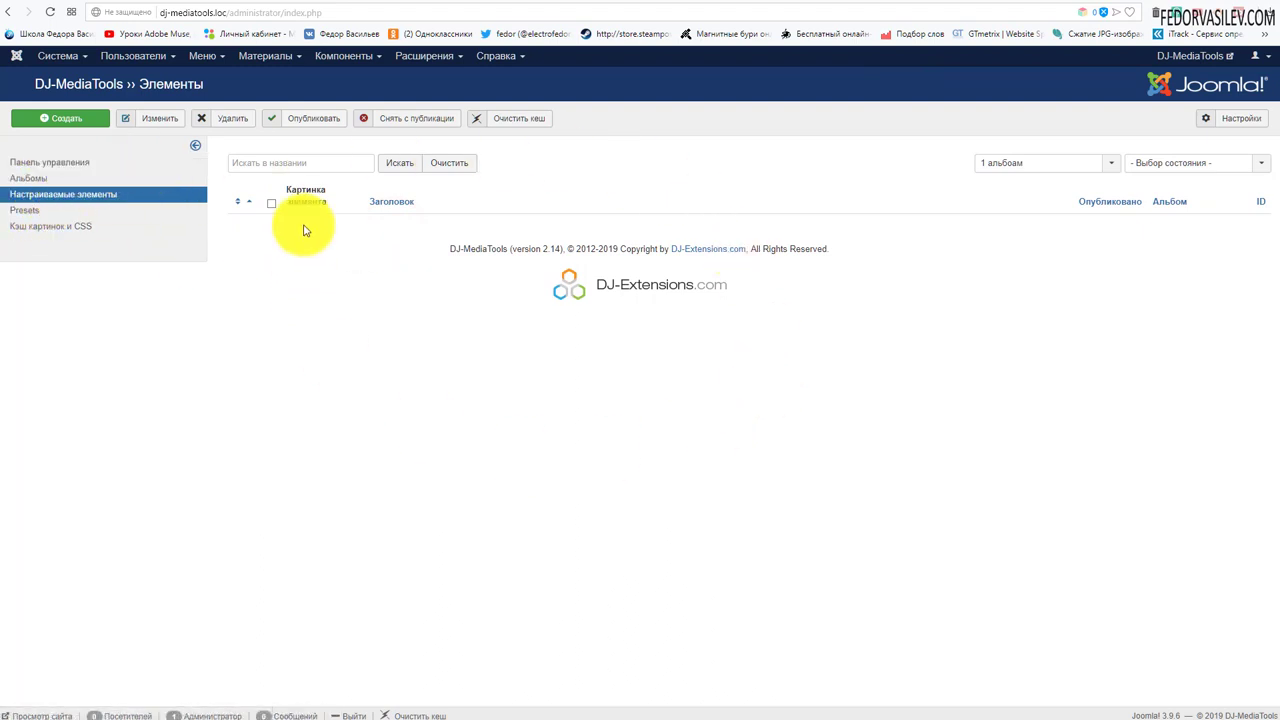
- Return to the album list, open "1 альбоам", check whether its album source can be changed, and close it
{"action": "key", "text": "alt+Left"}
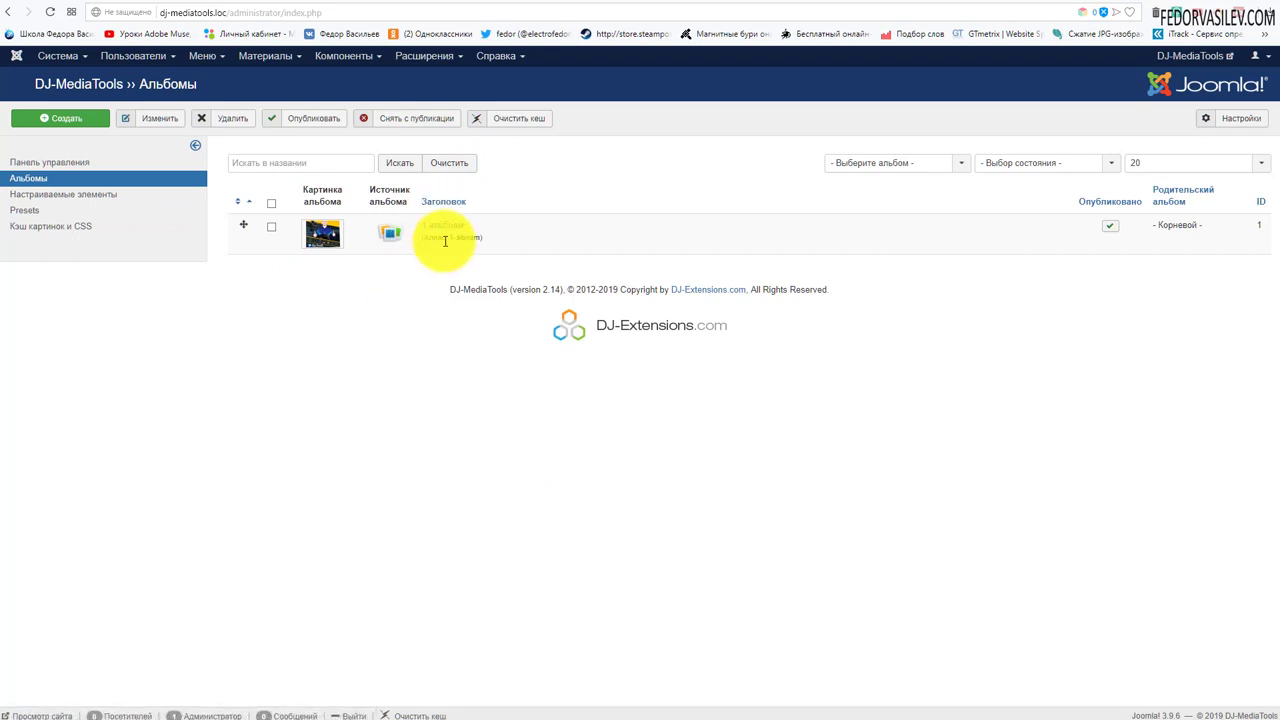
{"action": "left_click_drag", "start_coordinate": [446, 237], "coordinate": [481, 238]}
{"action": "left_click", "coordinate": [430, 344]}
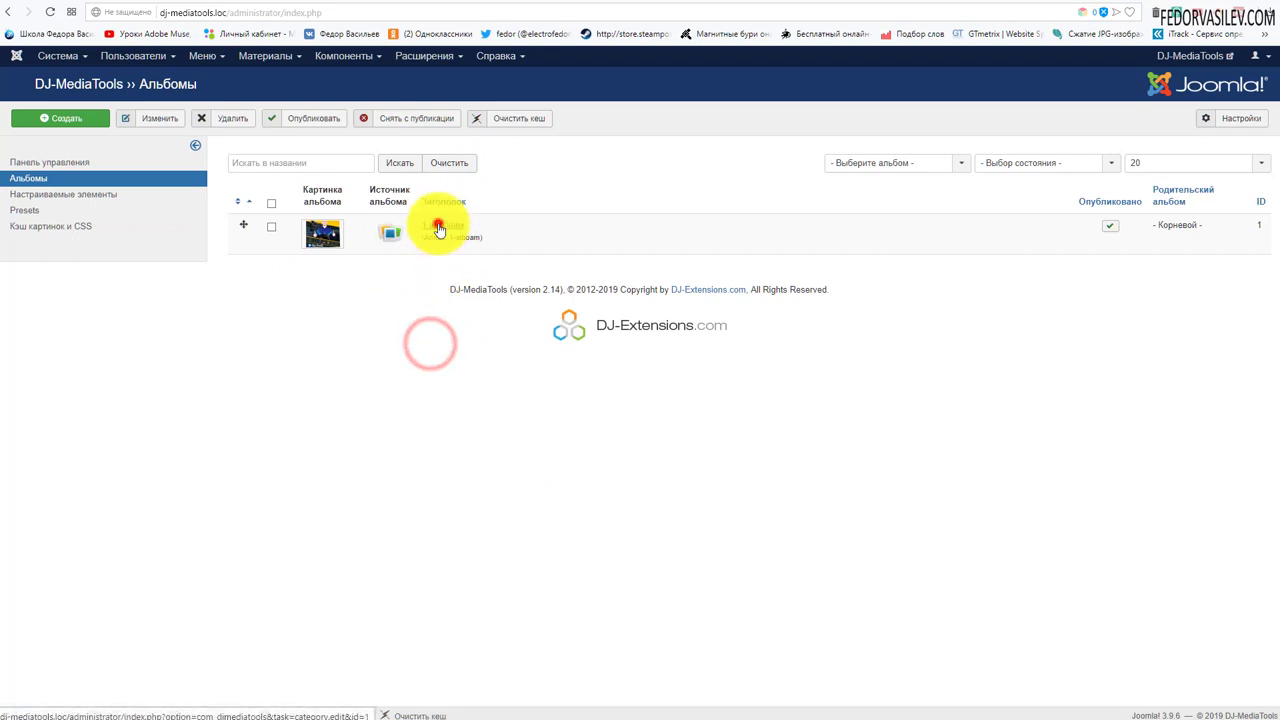
{"action": "left_click", "coordinate": [440, 223]}
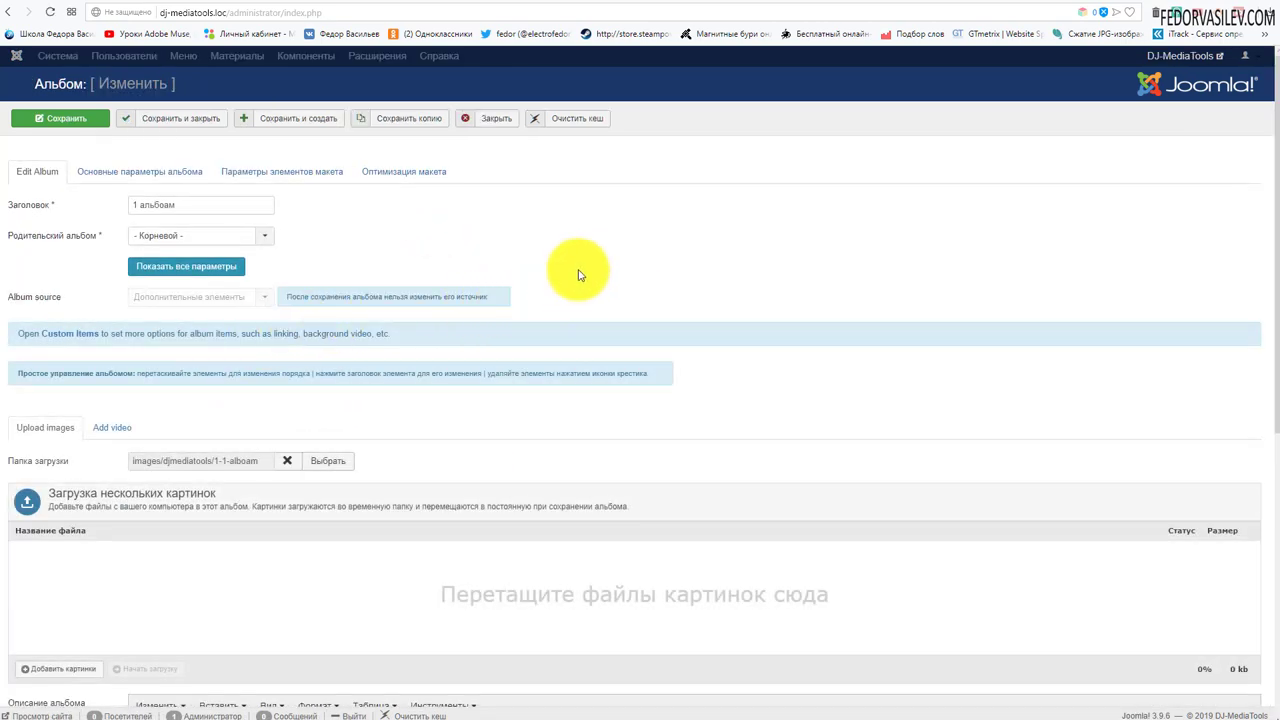
{"action": "scroll", "coordinate": [578, 275], "scroll_direction": "down", "scroll_amount": 5}
{"action": "scroll", "coordinate": [580, 277], "scroll_direction": "up", "scroll_amount": 5}
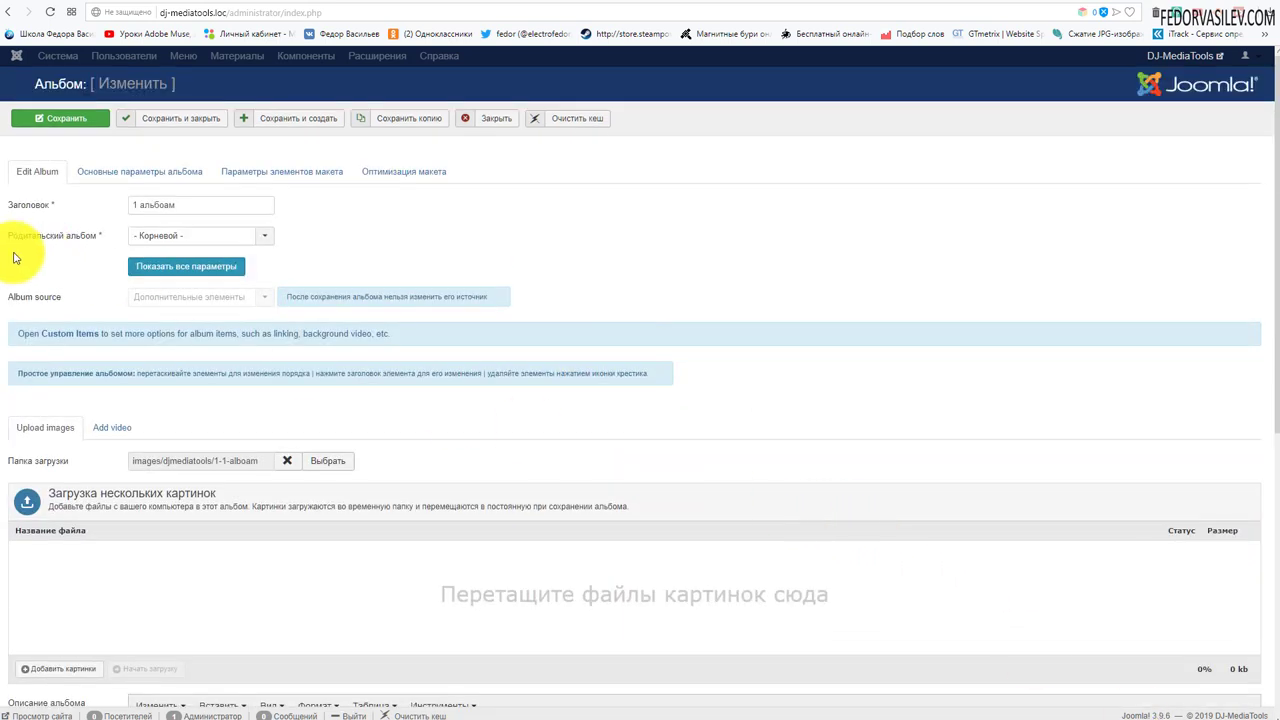
{"action": "left_click", "coordinate": [230, 295]}
{"action": "left_click", "coordinate": [262, 298]}
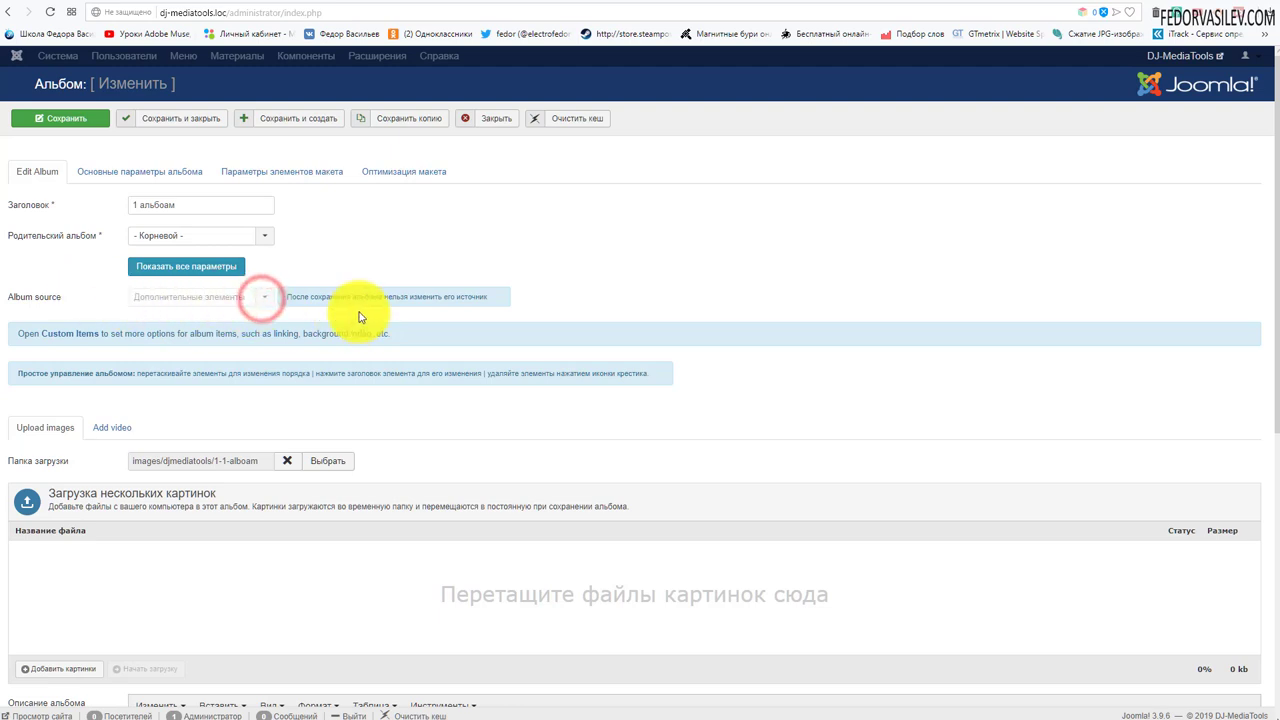
{"action": "left_click", "coordinate": [491, 118]}
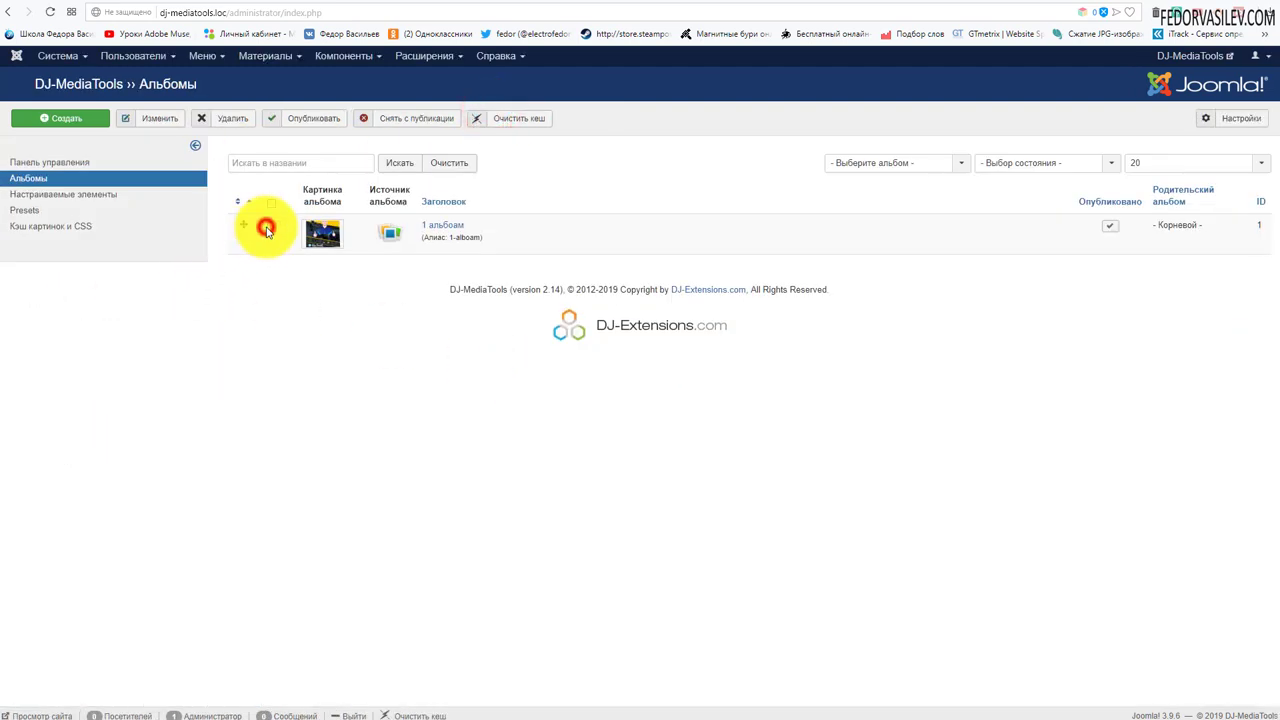
- Select "1 альбоам" in the album list, reopen it to review its source setting, close it and select it again
{"action": "left_click", "coordinate": [268, 229]}
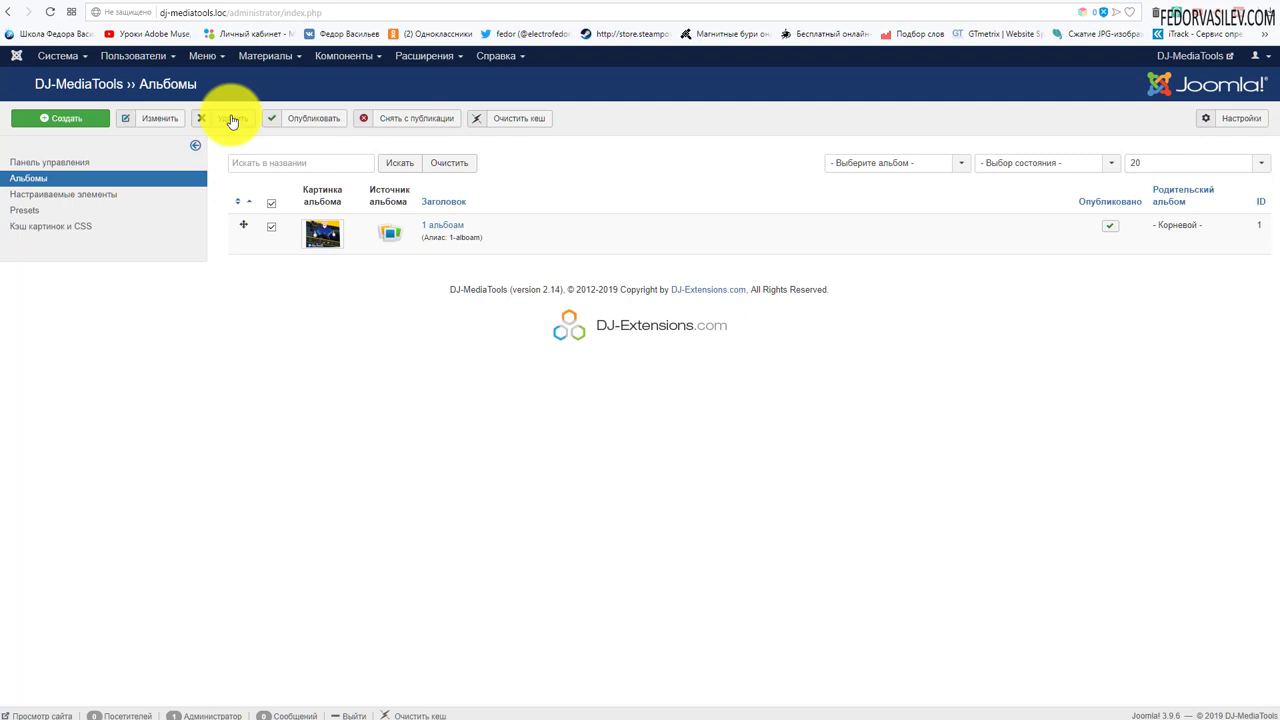
{"action": "left_click", "coordinate": [438, 226]}
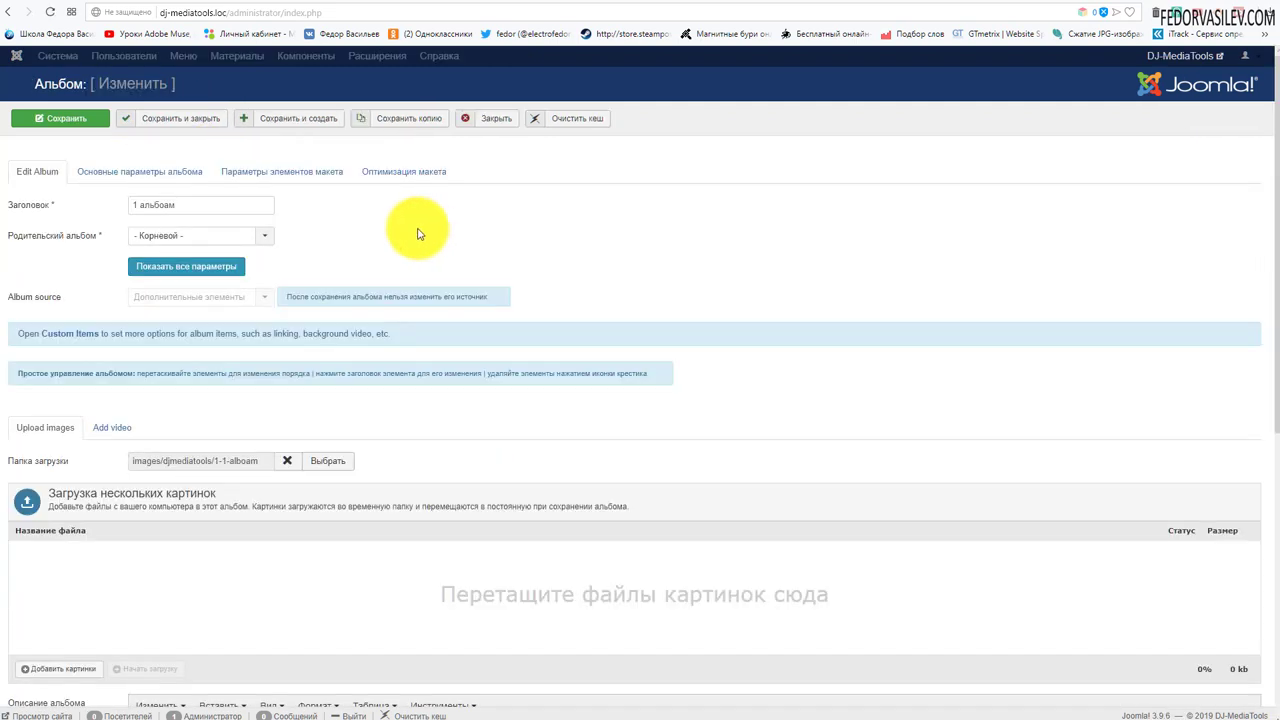
{"action": "mouse_move", "coordinate": [46, 300]}
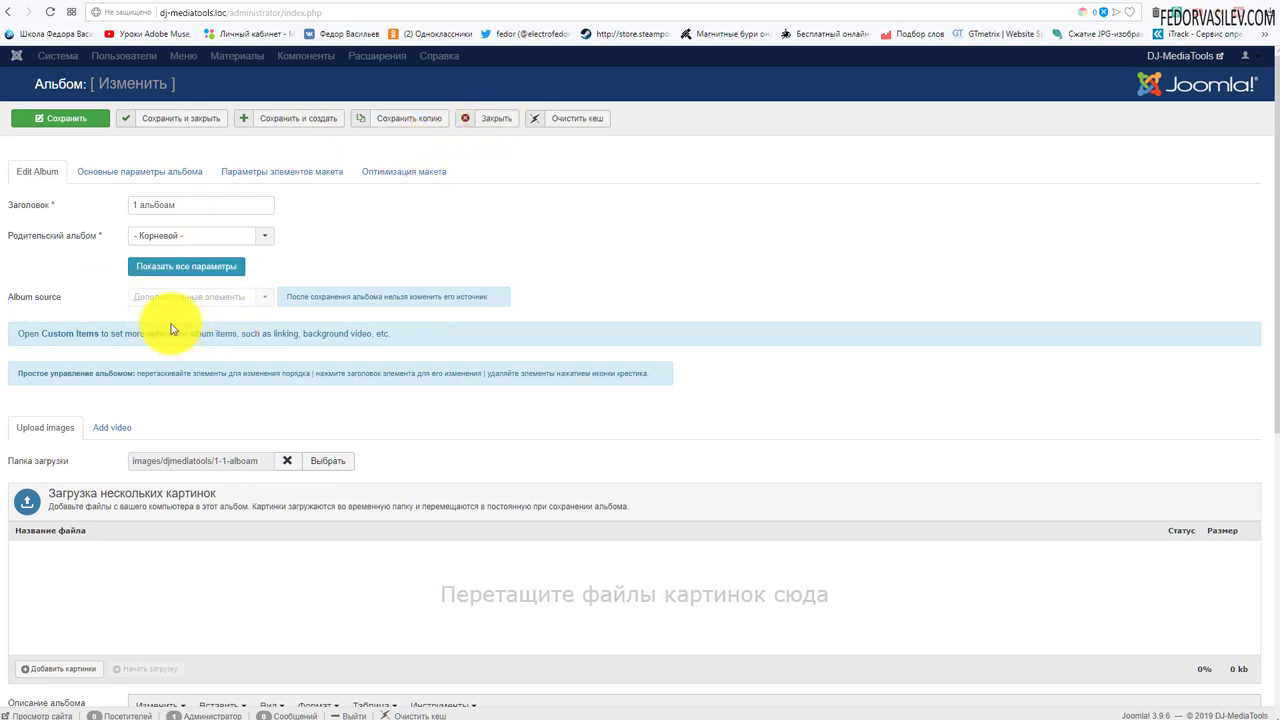
{"action": "left_click", "coordinate": [487, 119]}
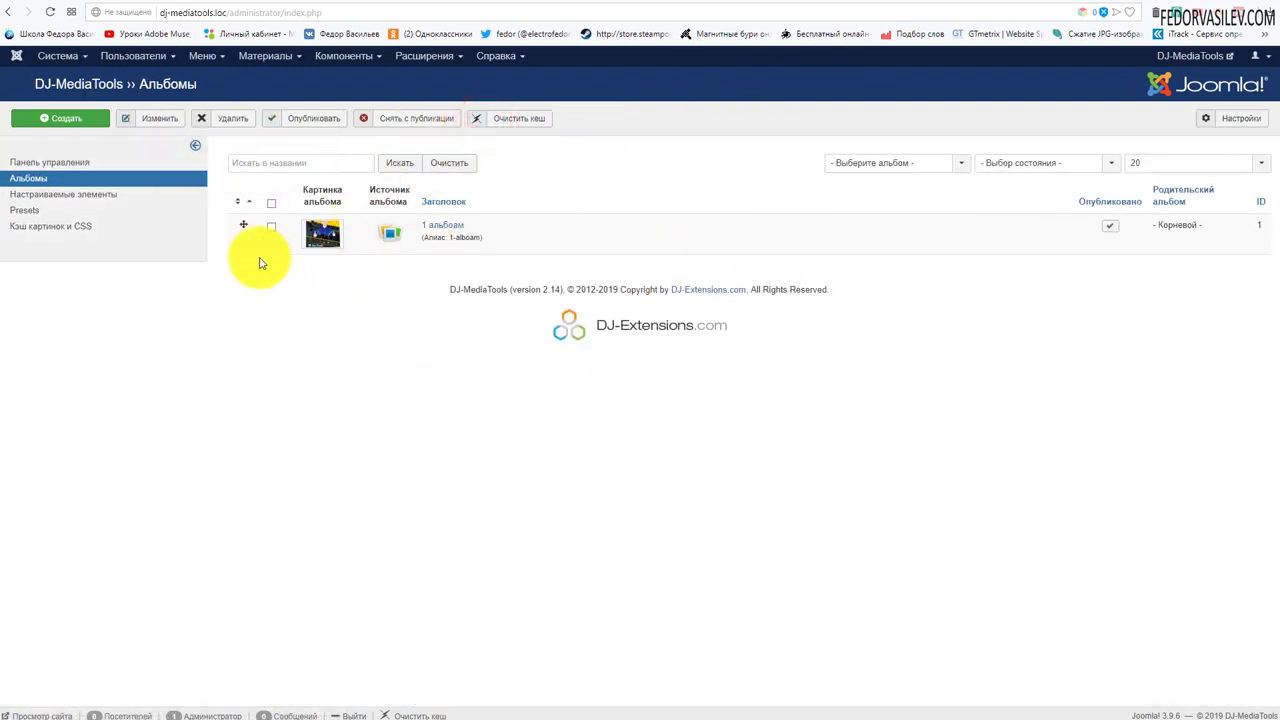
{"action": "left_click", "coordinate": [271, 226]}
{"action": "left_click", "coordinate": [249, 122]}
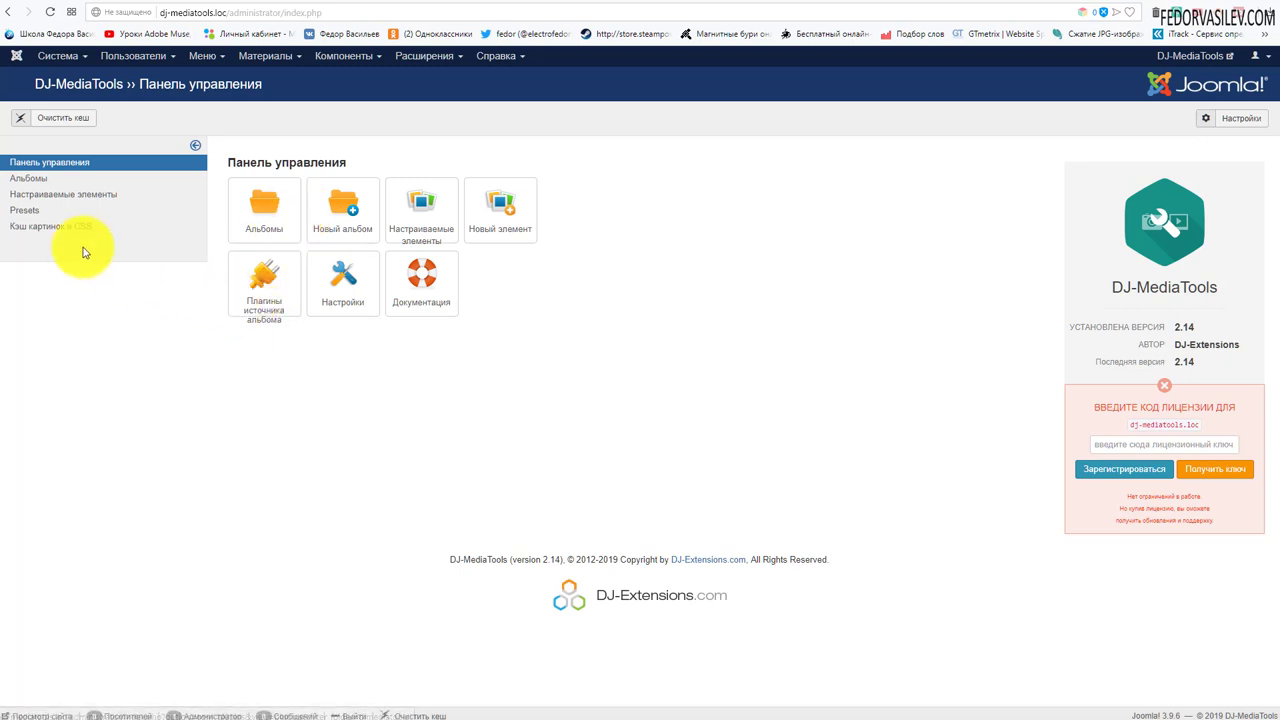
- Start a new custom item, examine its publication settings and the albums it can be assigned to, and cancel it
{"action": "left_click", "coordinate": [52, 196]}
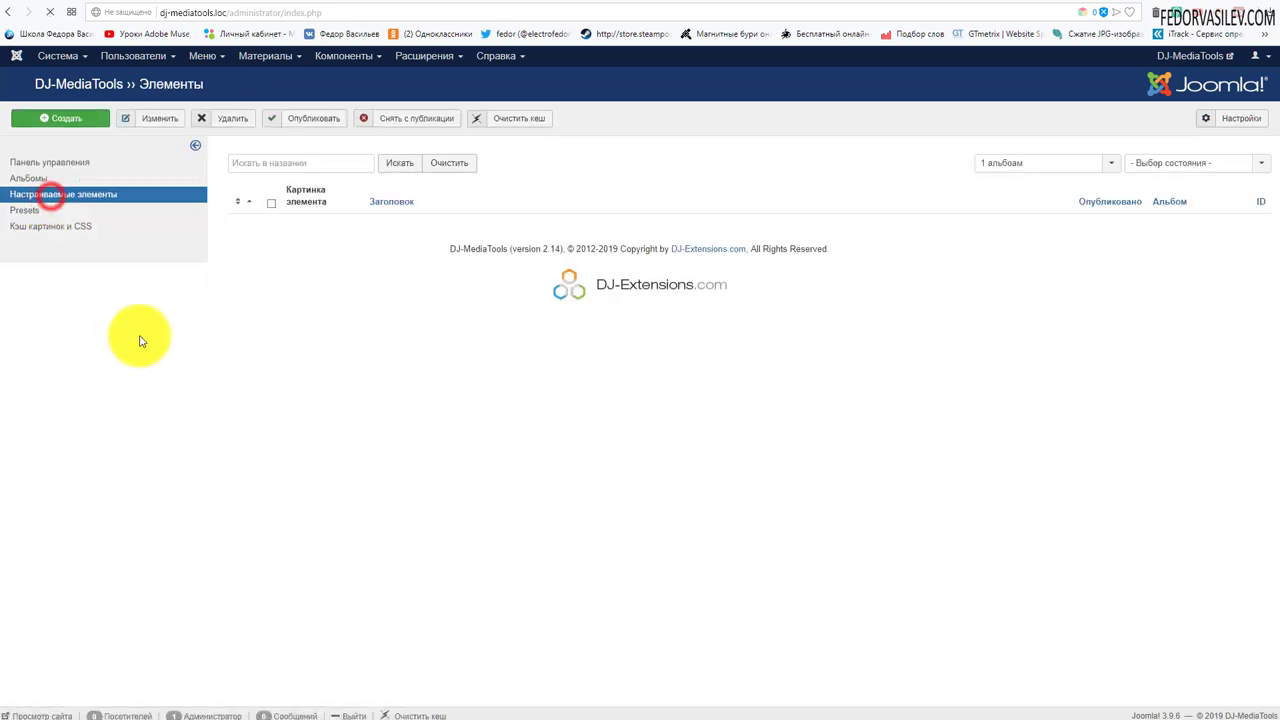
{"action": "left_click", "coordinate": [88, 118]}
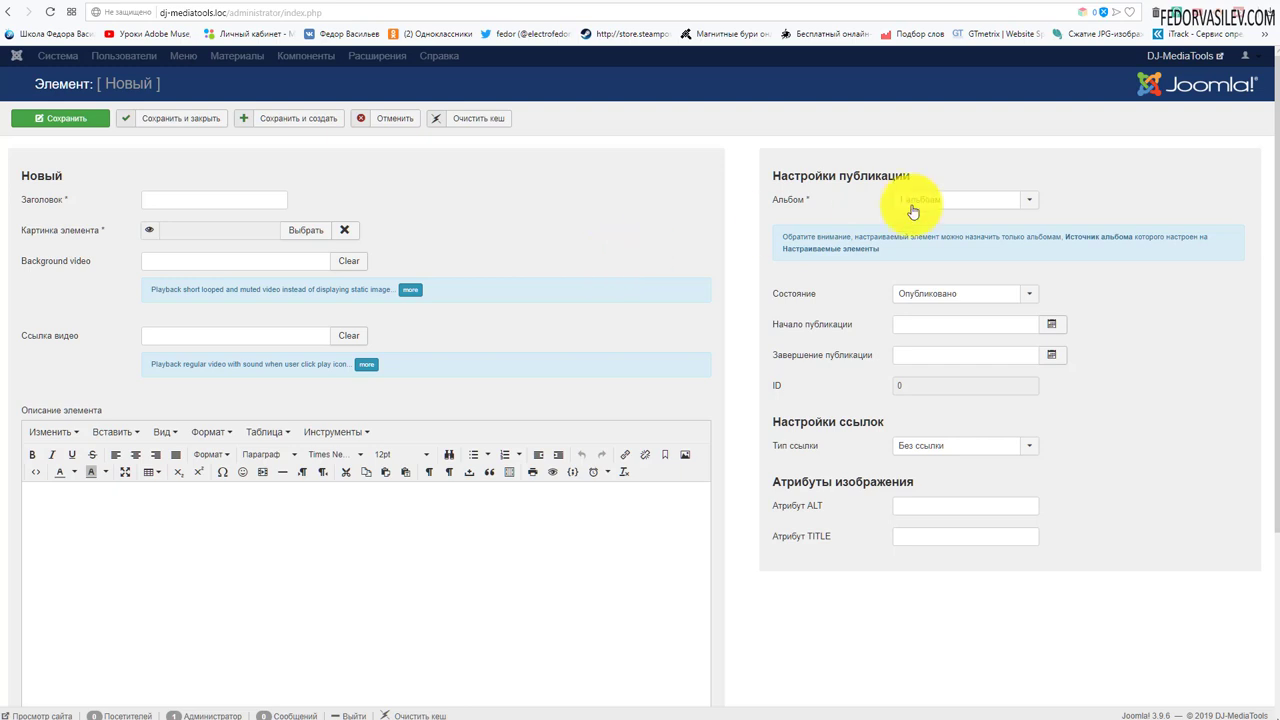
{"action": "left_click_drag", "start_coordinate": [807, 177], "coordinate": [894, 172]}
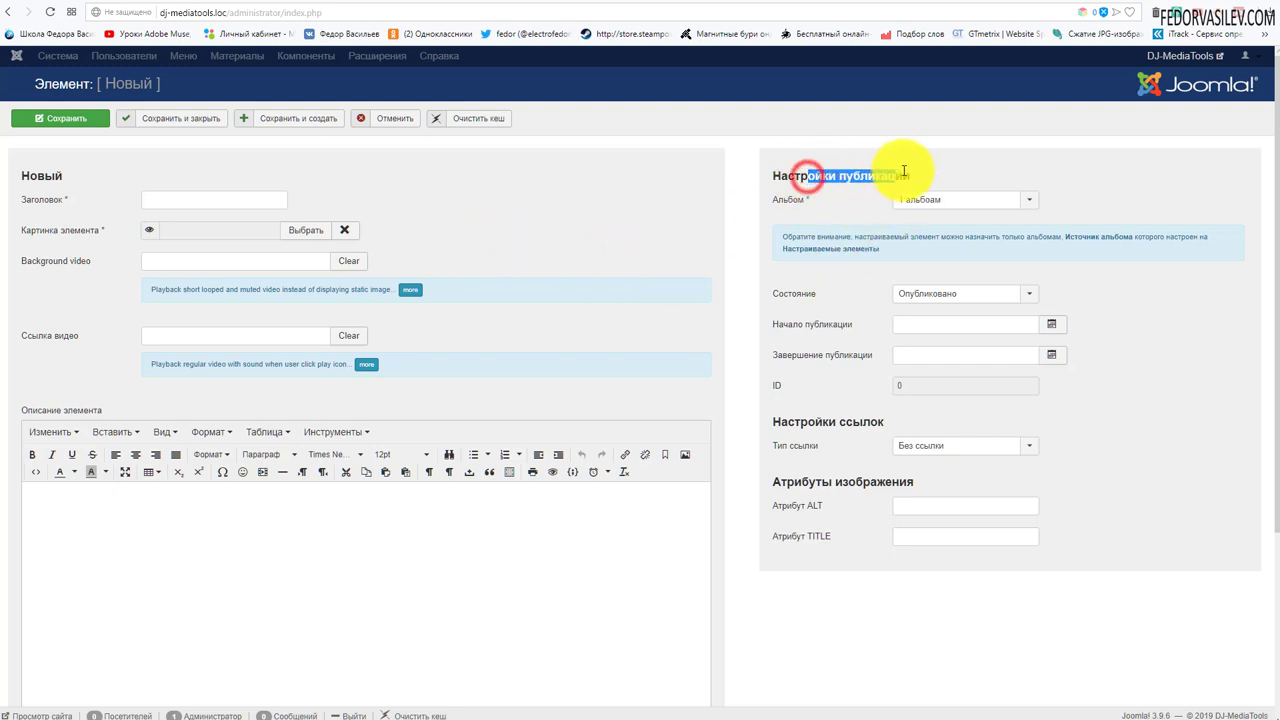
{"action": "left_click", "coordinate": [819, 229]}
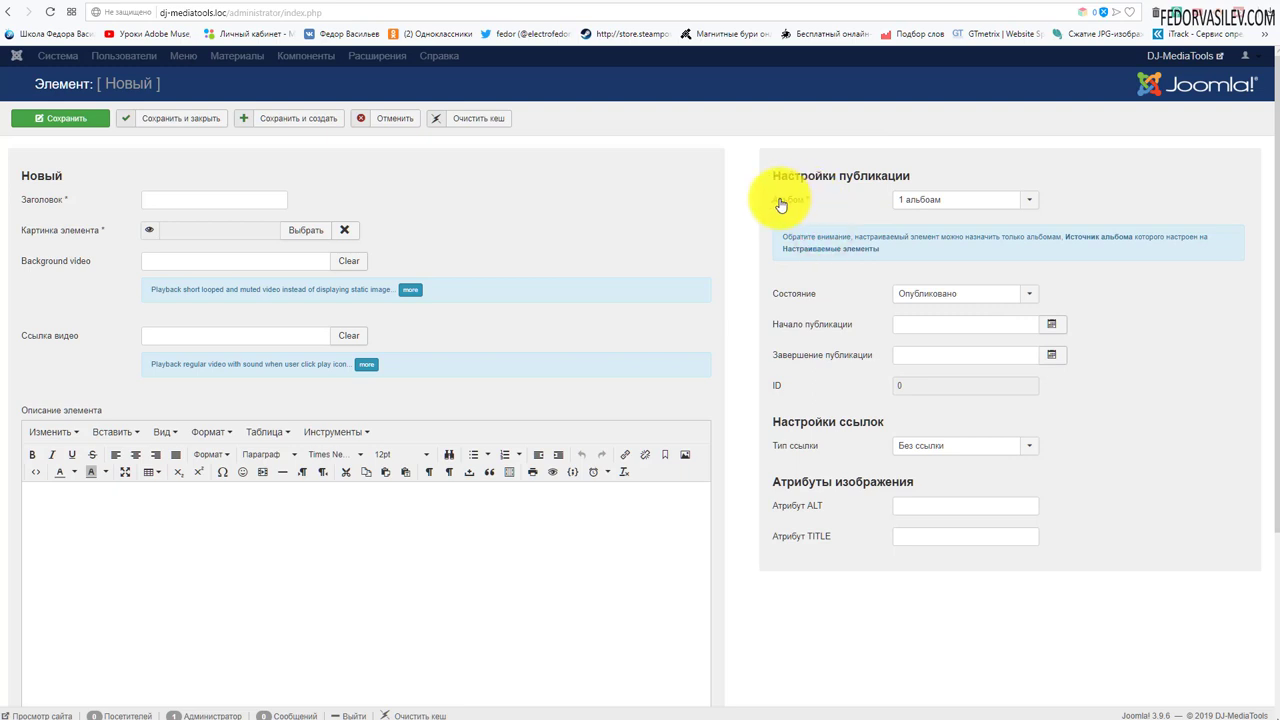
{"action": "left_click", "coordinate": [907, 200]}
{"action": "left_click", "coordinate": [910, 219]}
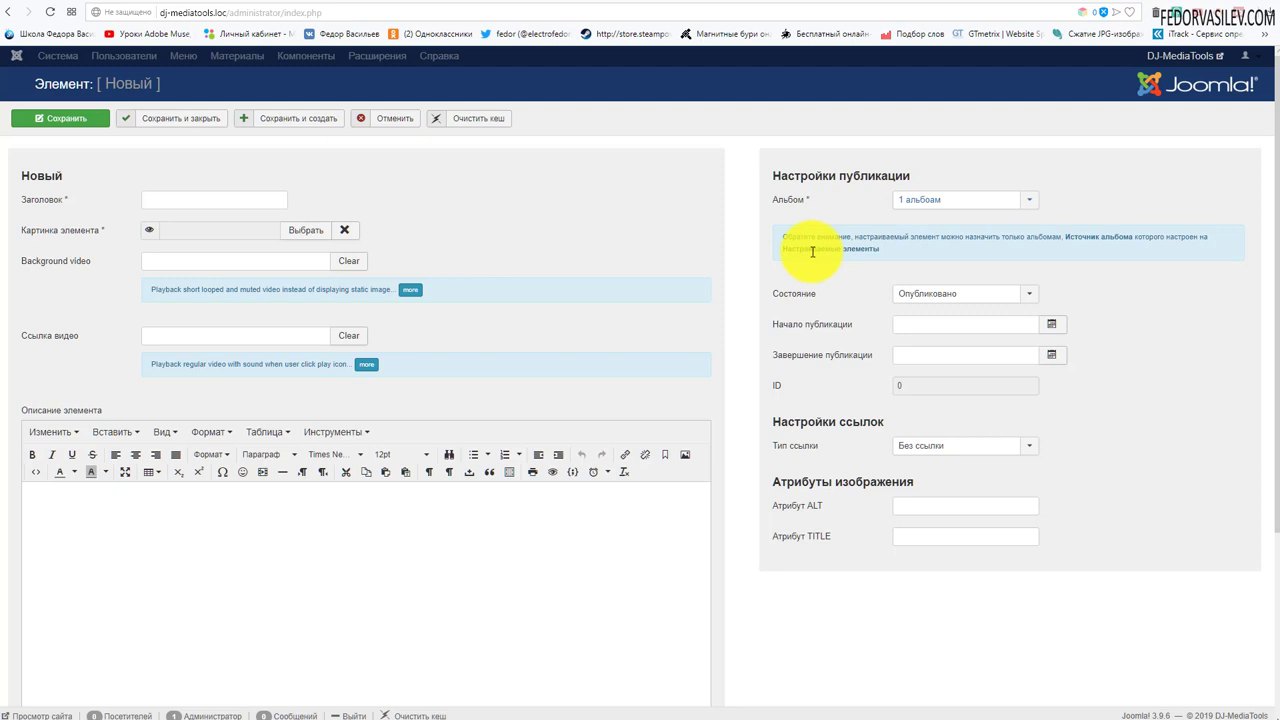
{"action": "left_click", "coordinate": [962, 200]}
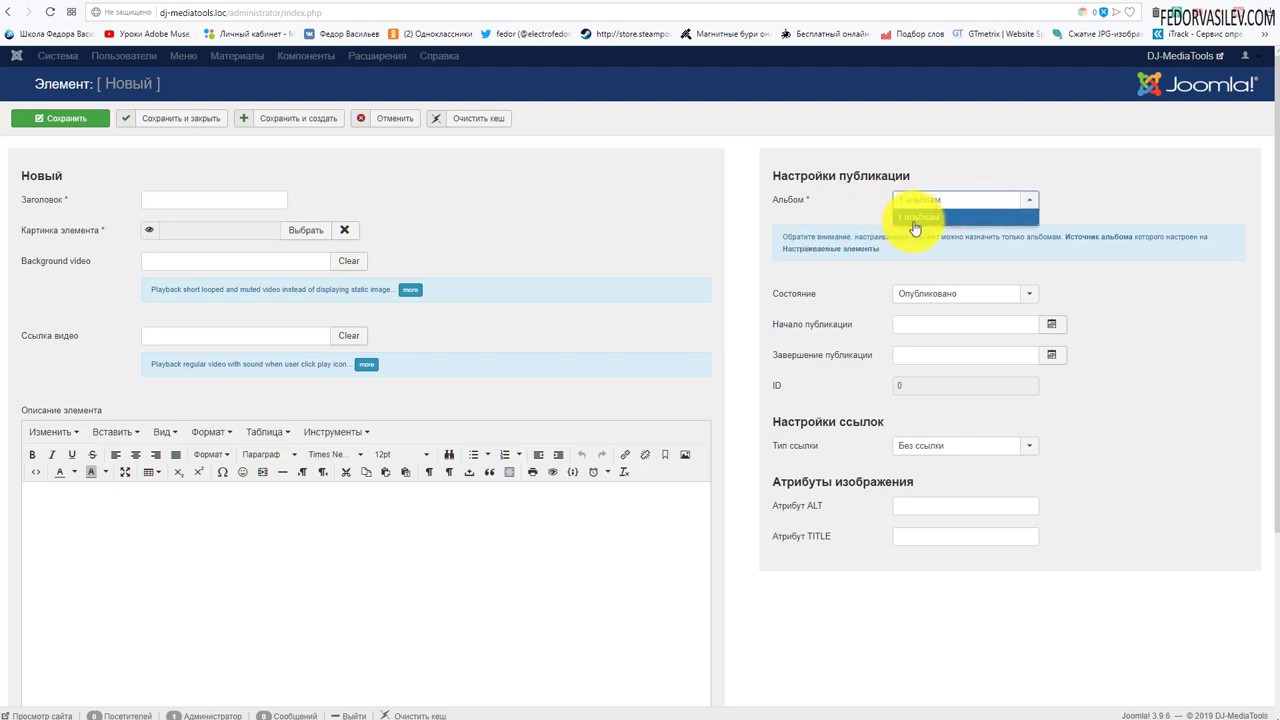
{"action": "left_click", "coordinate": [411, 119]}
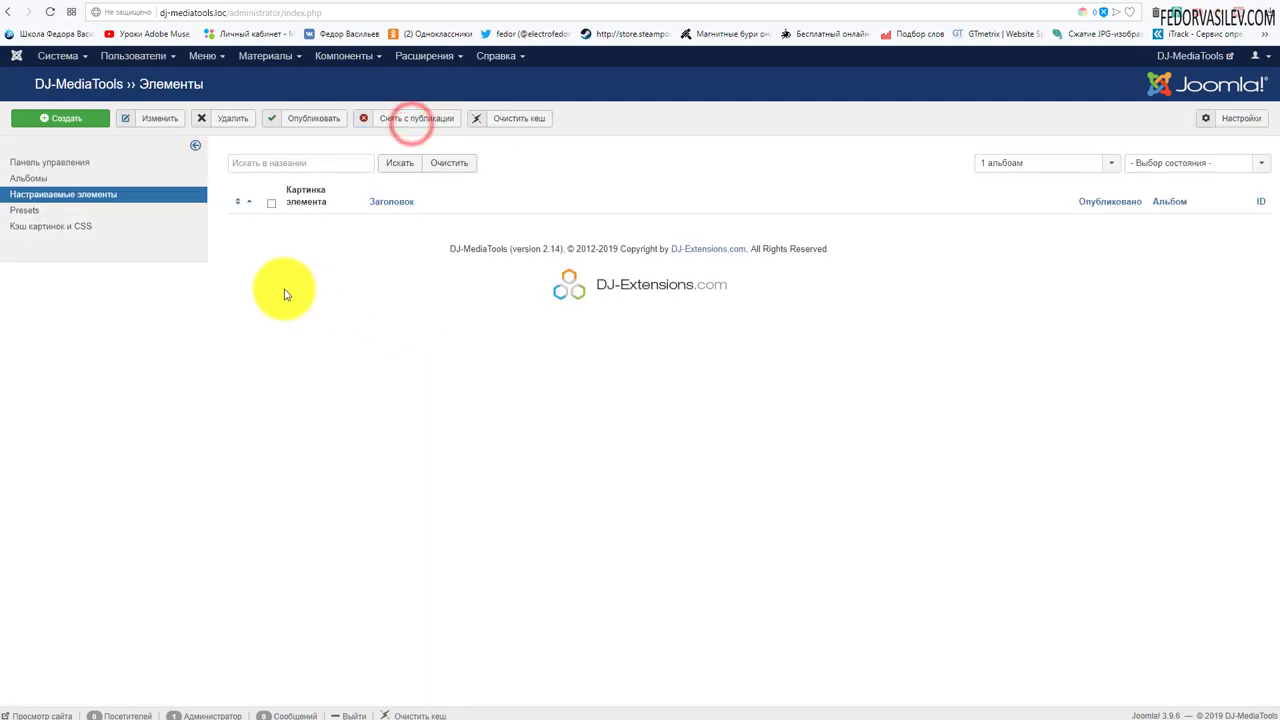
- Revisit the control panel and custom items, review the full form and album choice of another new item, and cancel it
{"action": "left_click", "coordinate": [130, 163]}
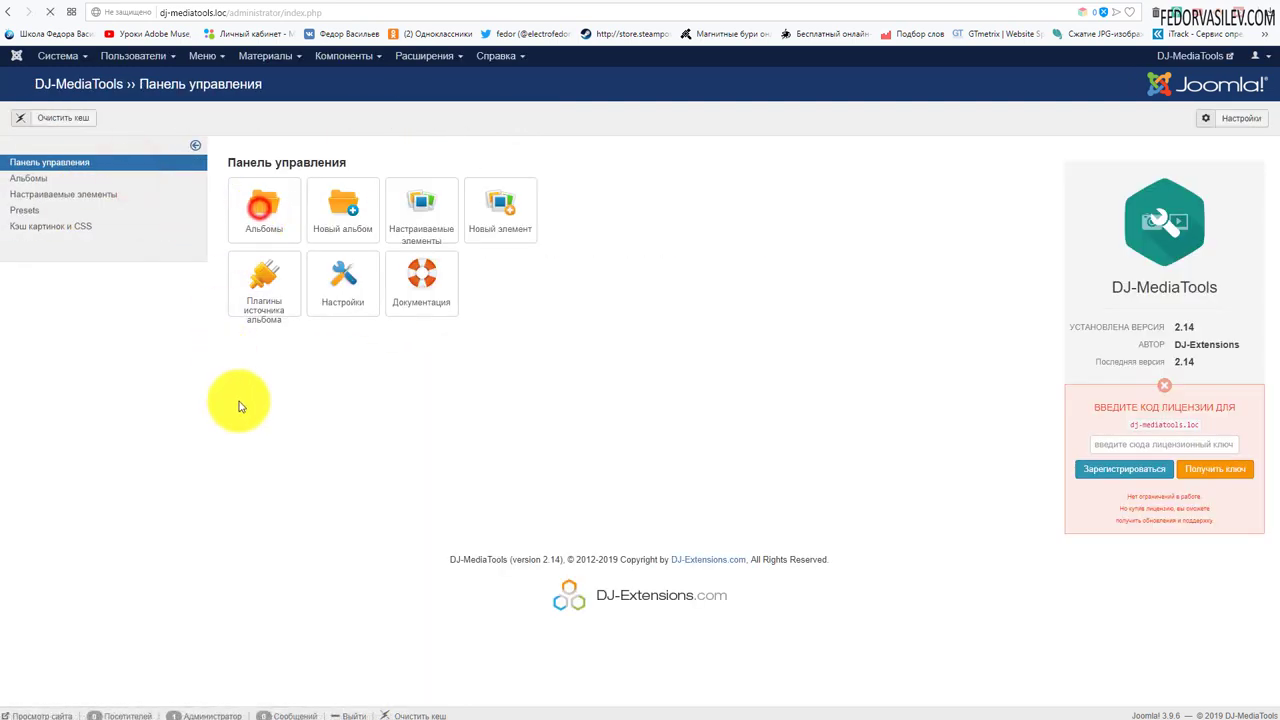
{"action": "left_click", "coordinate": [390, 236]}
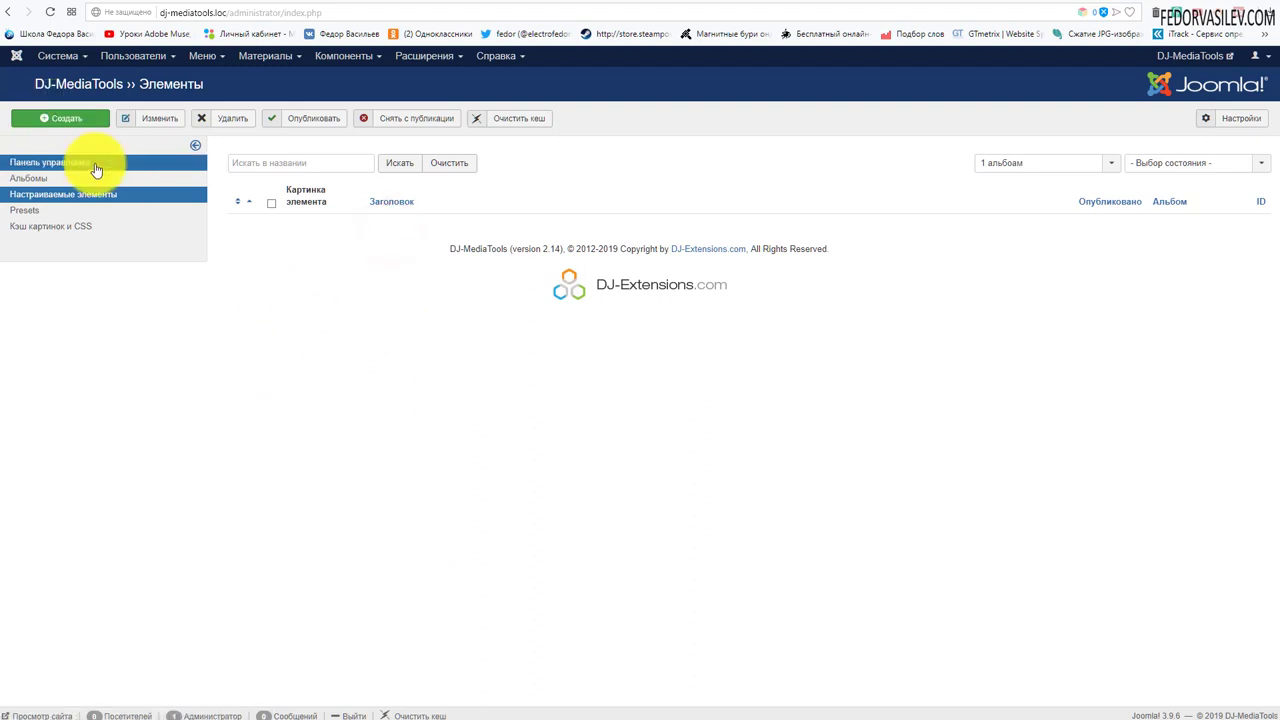
{"action": "left_click", "coordinate": [76, 167]}
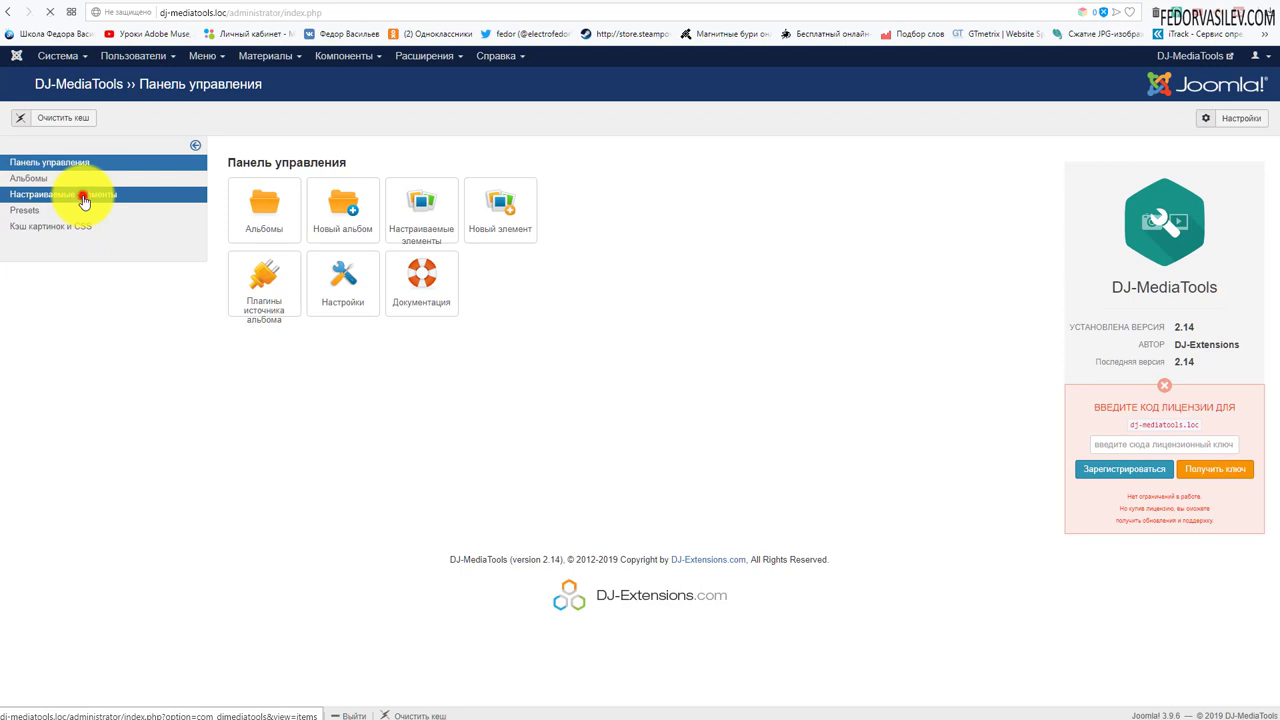
{"action": "left_click", "coordinate": [68, 121]}
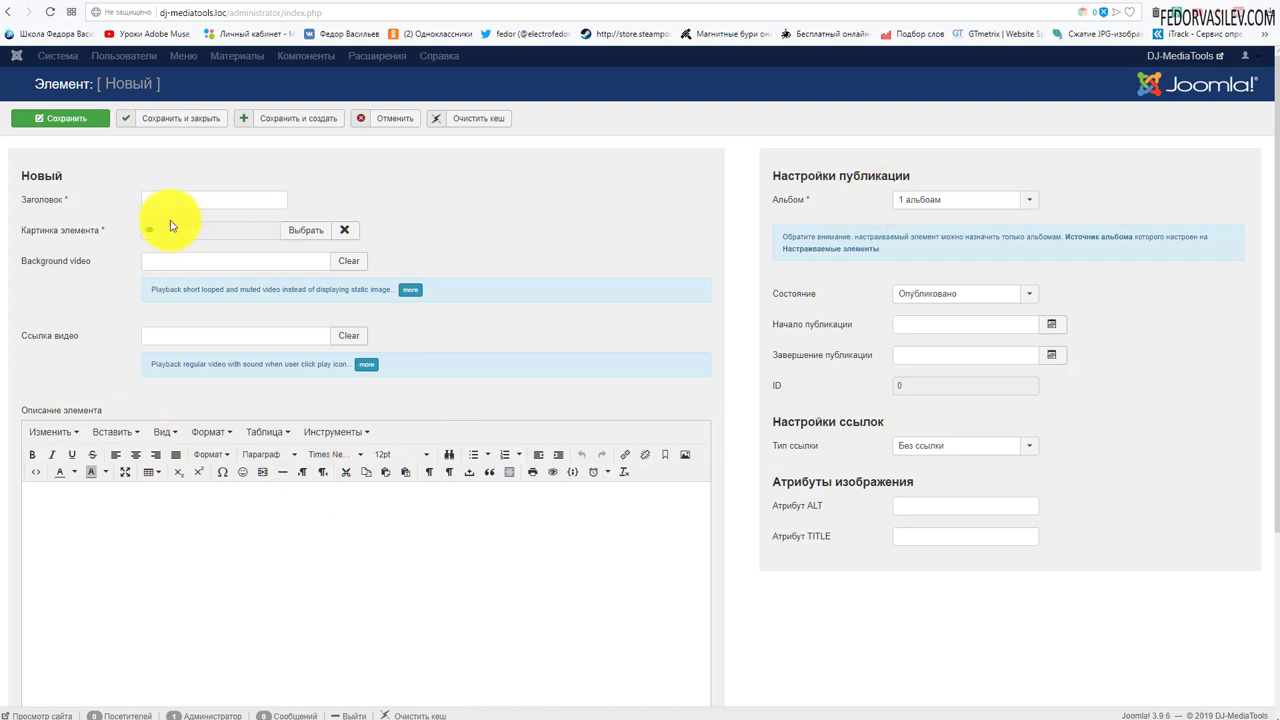
{"action": "scroll", "coordinate": [318, 410], "scroll_direction": "down", "scroll_amount": 3}
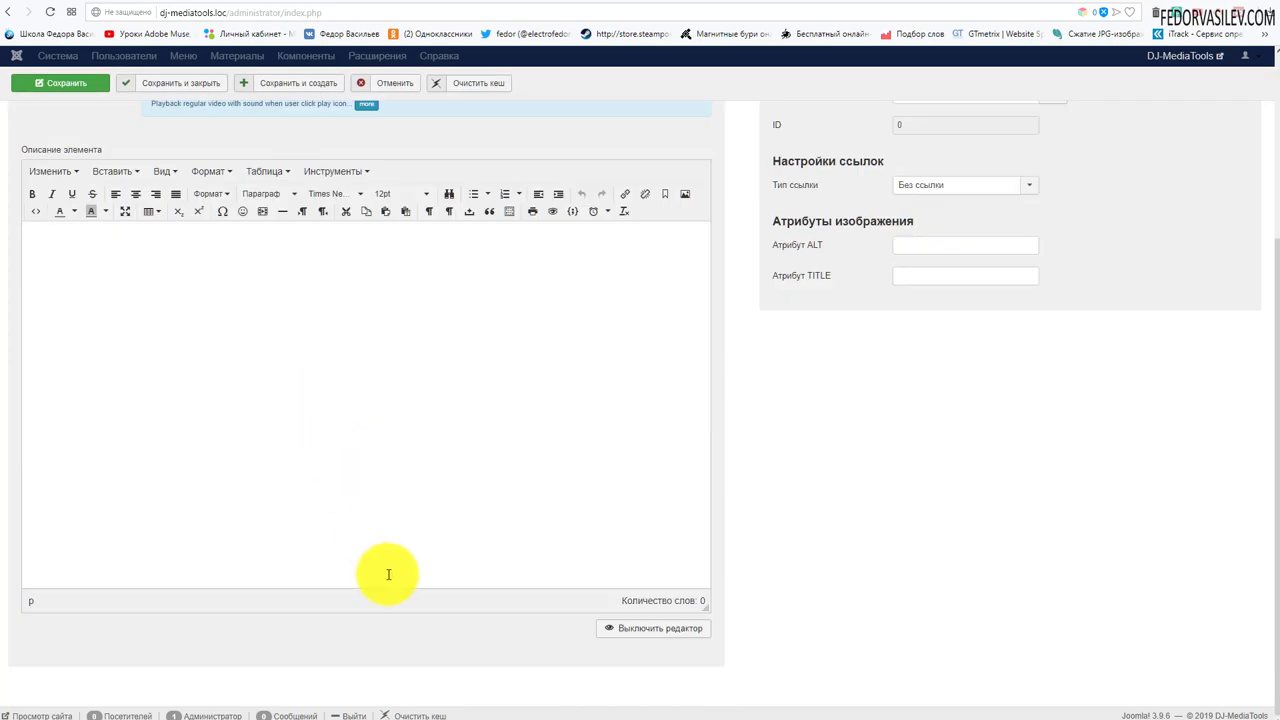
{"action": "scroll", "coordinate": [386, 571], "scroll_direction": "up", "scroll_amount": 3}
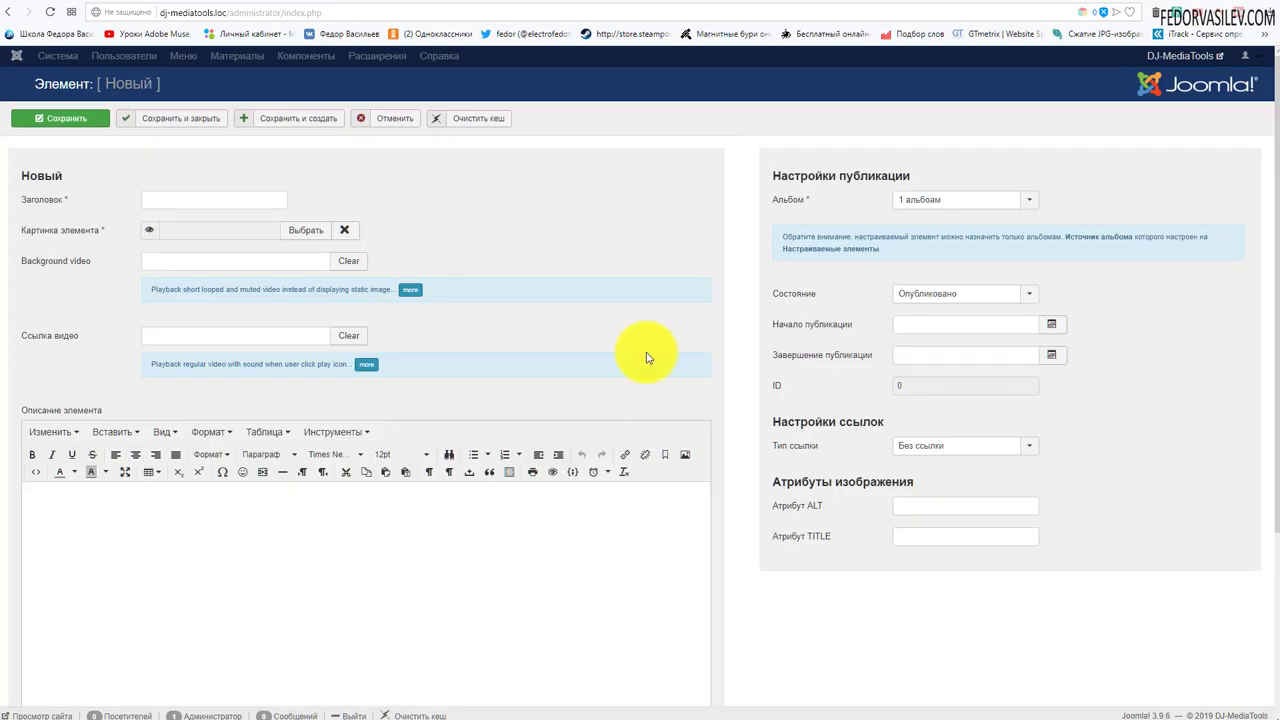
{"action": "left_click", "coordinate": [933, 201]}
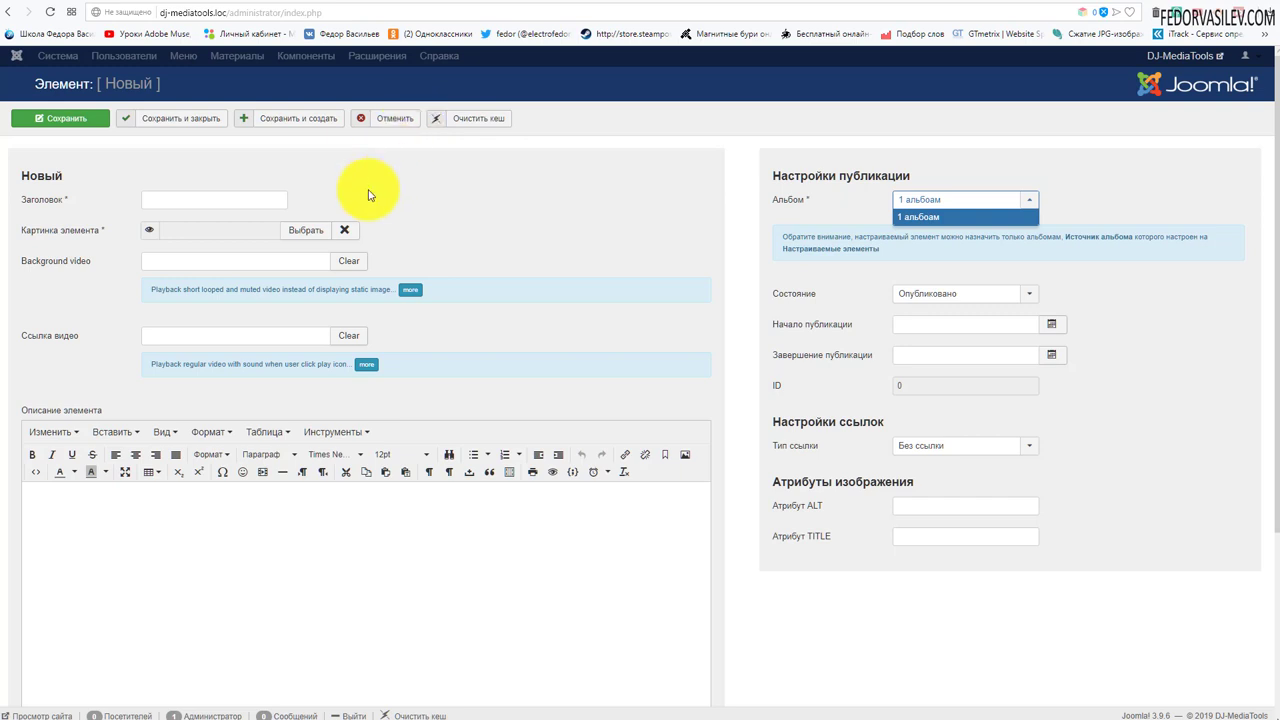
{"action": "left_click", "coordinate": [386, 127]}
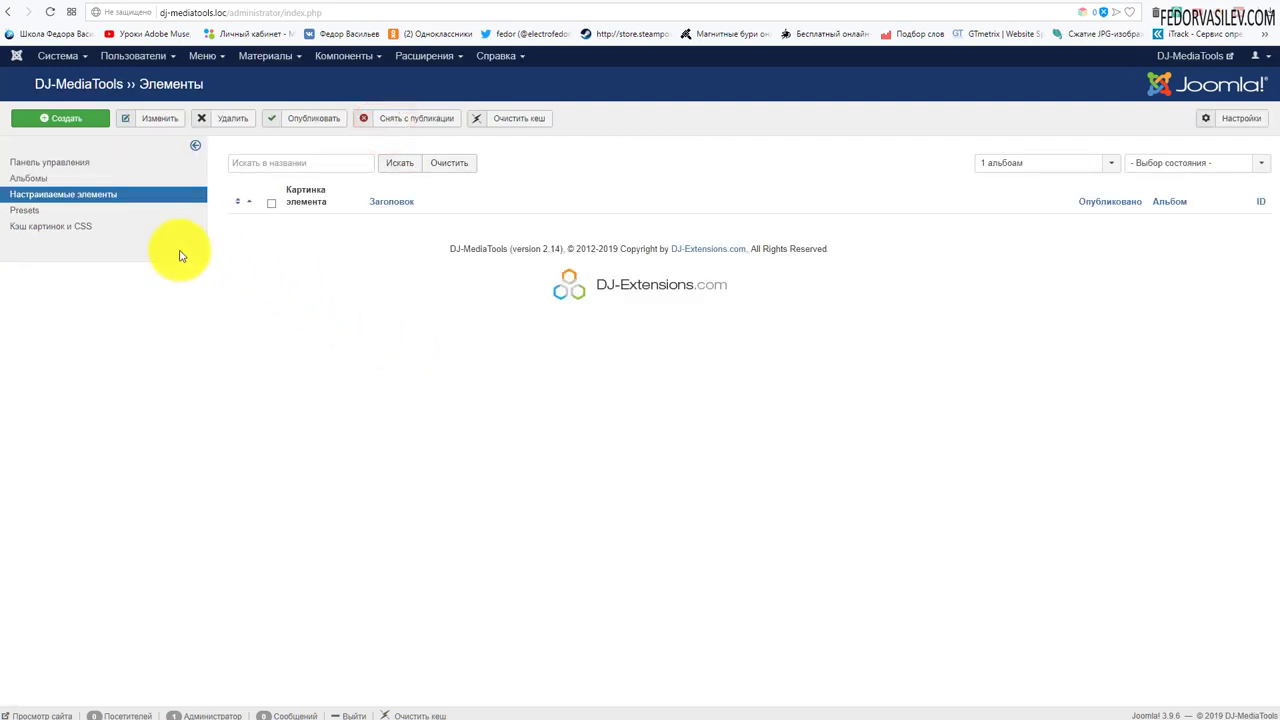
- Open "1 альбоам" for editing from the album list and locate its multiple image upload area
{"action": "left_click", "coordinate": [37, 163]}
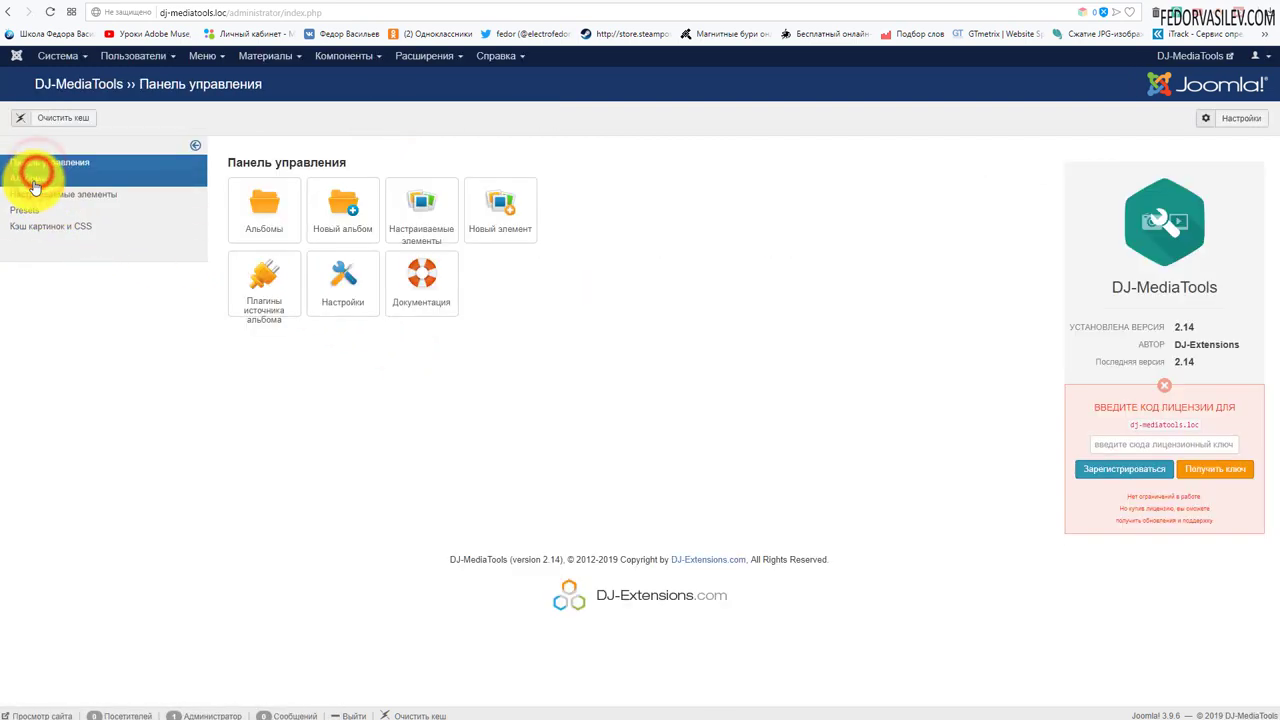
{"action": "left_click", "coordinate": [31, 179]}
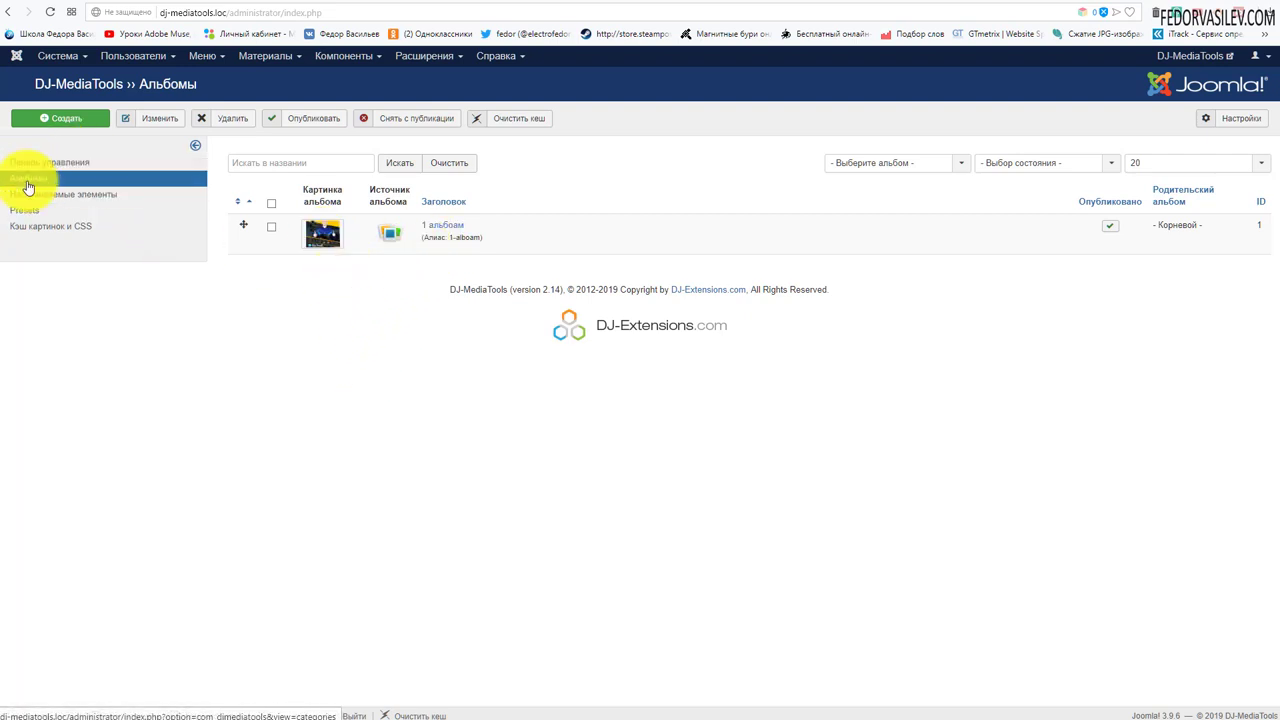
{"action": "left_click", "coordinate": [439, 223]}
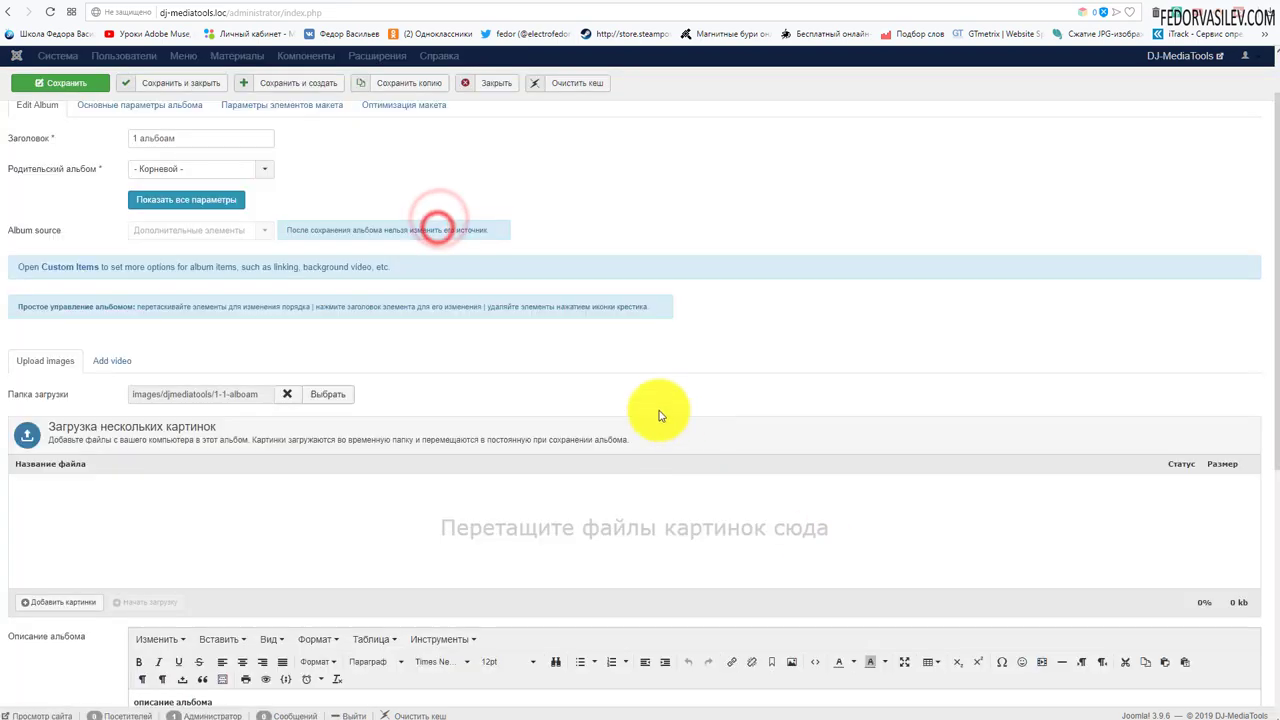
{"action": "scroll", "coordinate": [366, 243], "scroll_direction": "down", "scroll_amount": 2}
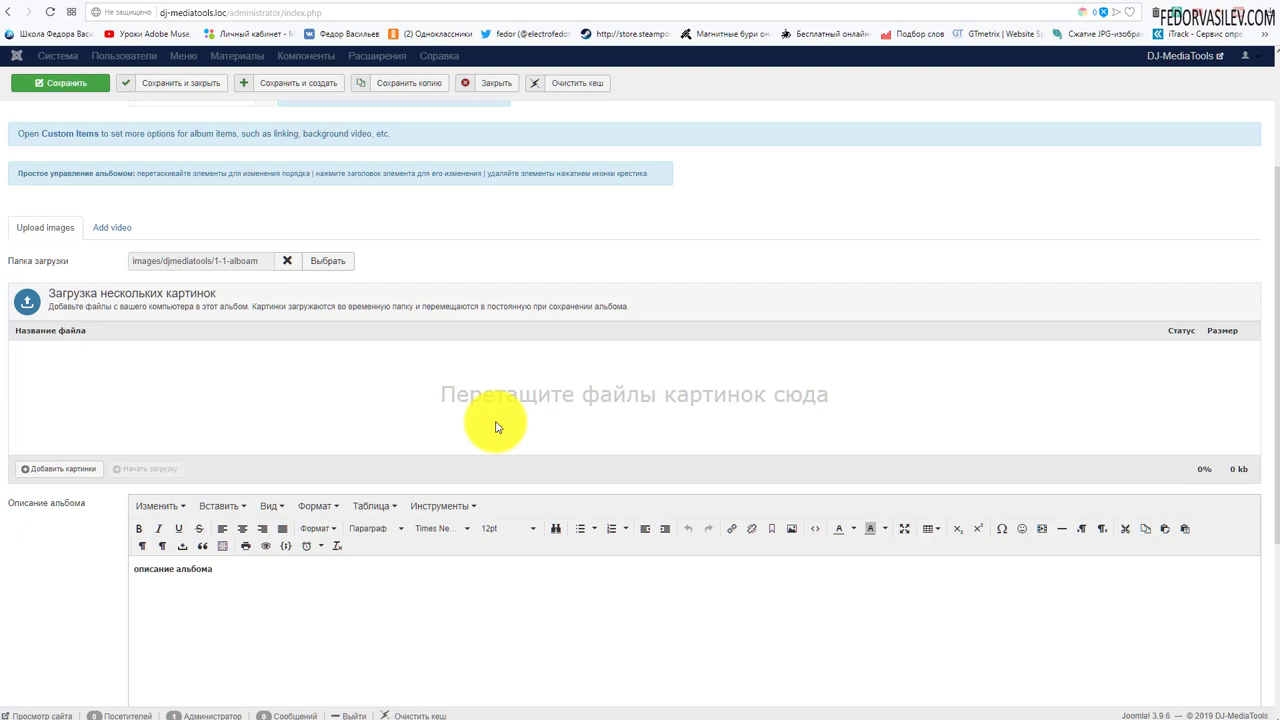
{"action": "scroll", "coordinate": [495, 427], "scroll_direction": "up", "scroll_amount": 2}
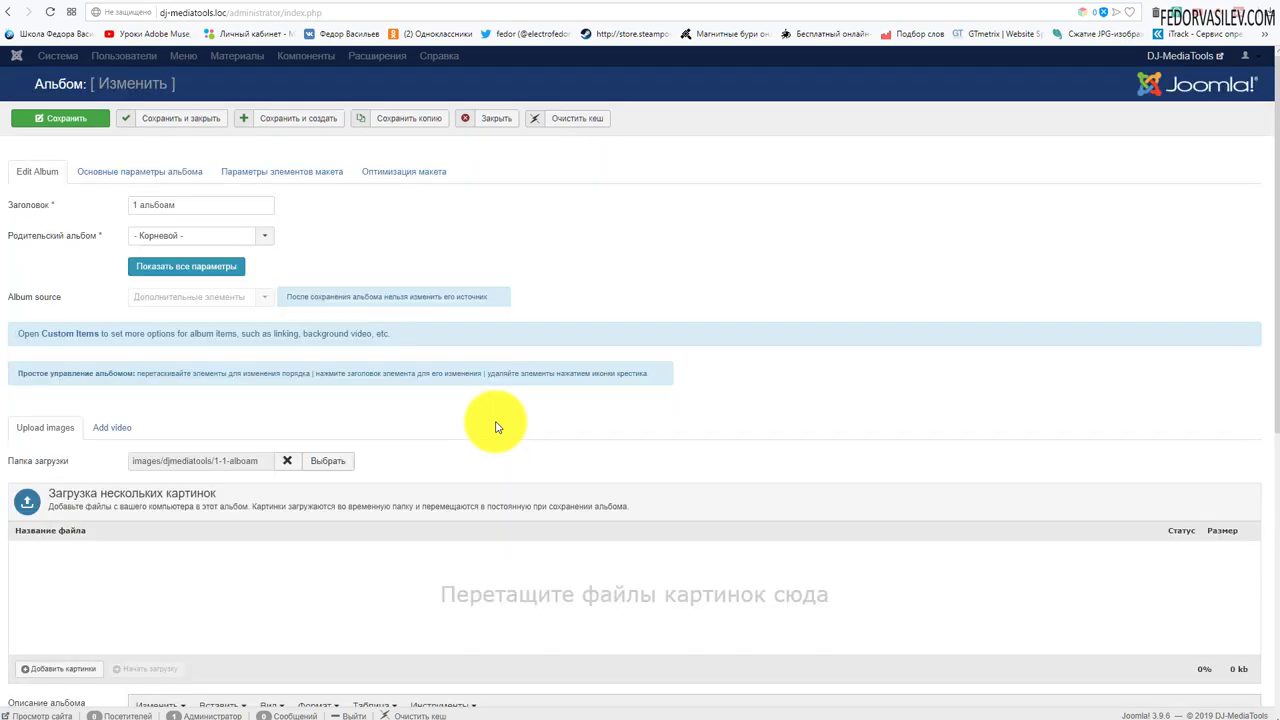
{"action": "scroll", "coordinate": [30, 226], "scroll_direction": "down", "scroll_amount": 3}
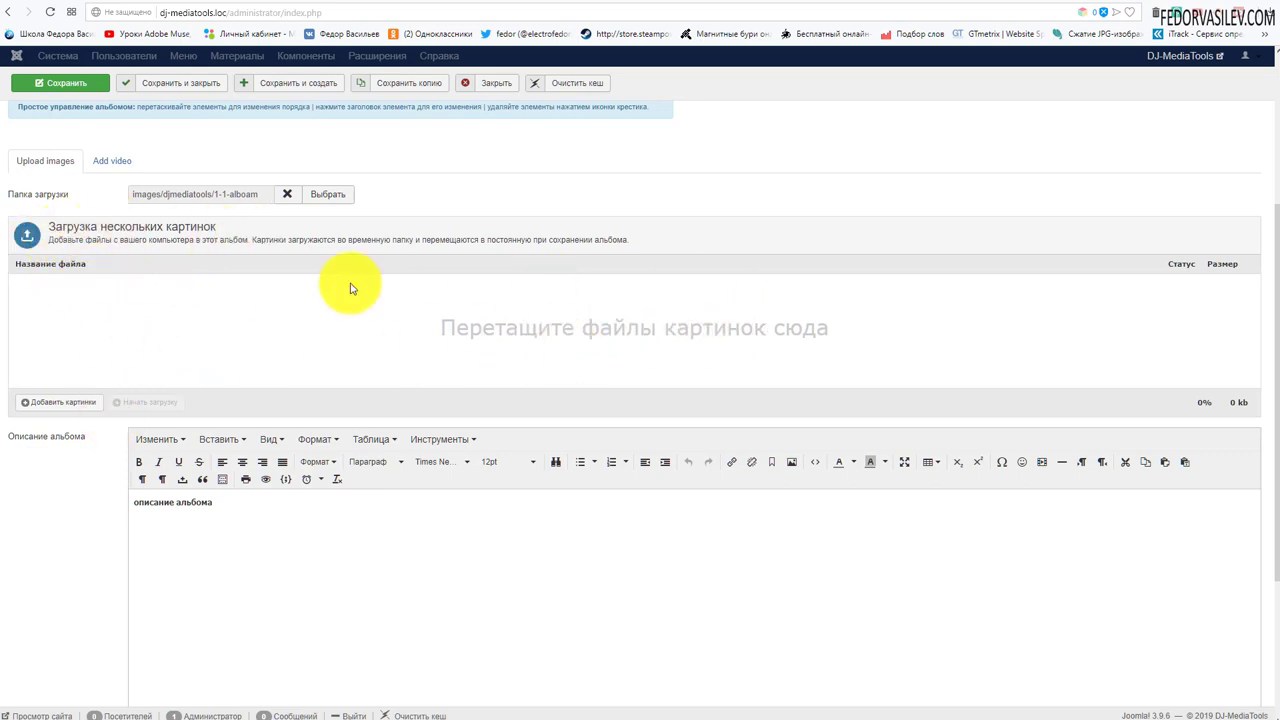
- Upload обложка2.jpg, обложка3.jpg, обложка4.jpg and футажи.jpg to the album
{"action": "left_click", "coordinate": [57, 405]}
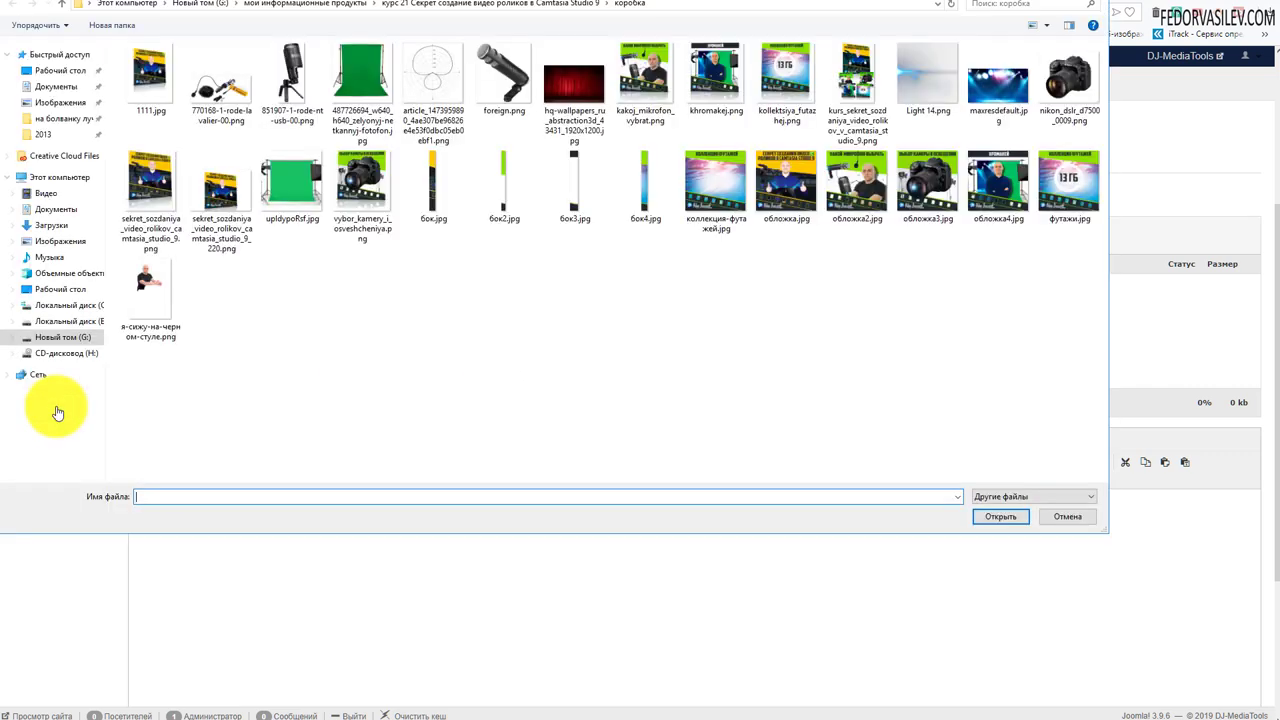
{"action": "left_click", "coordinate": [866, 192]}
{"action": "left_click", "coordinate": [905, 190], "text": "ctrl"}
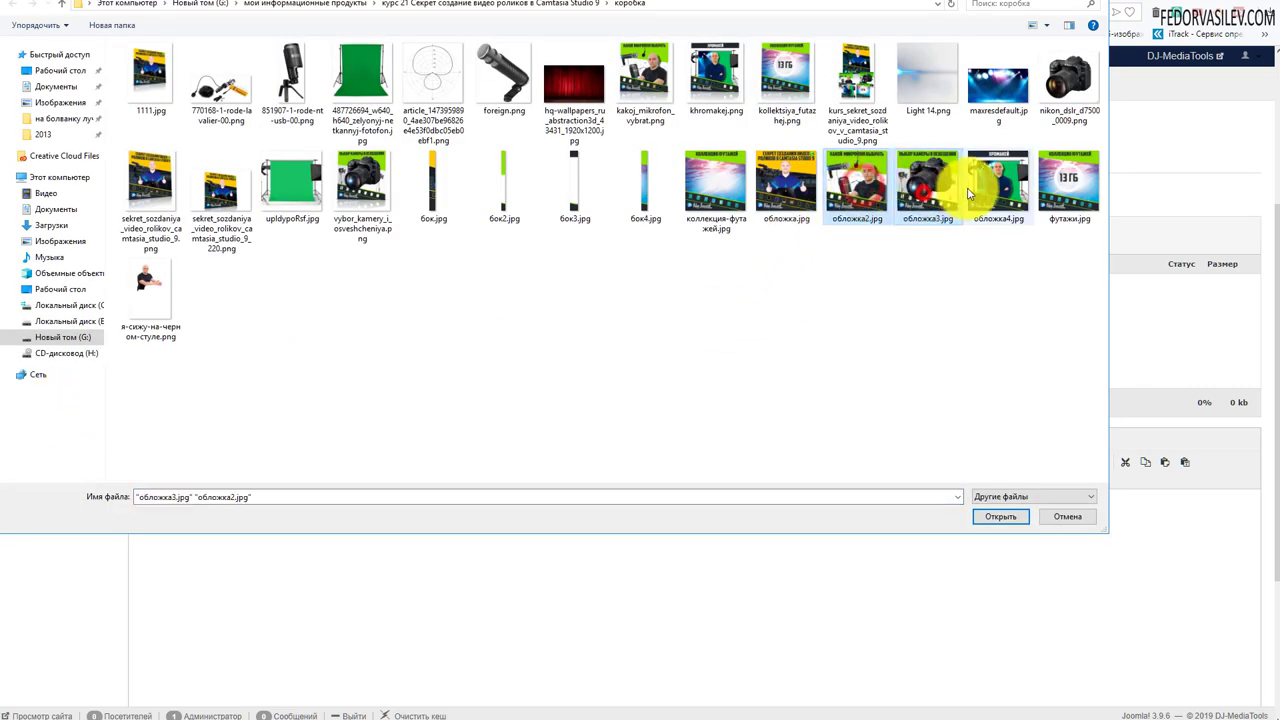
{"action": "left_click", "coordinate": [998, 185], "text": "ctrl"}
{"action": "left_click", "coordinate": [1069, 185], "text": "ctrl"}
{"action": "left_click", "coordinate": [1000, 516]}
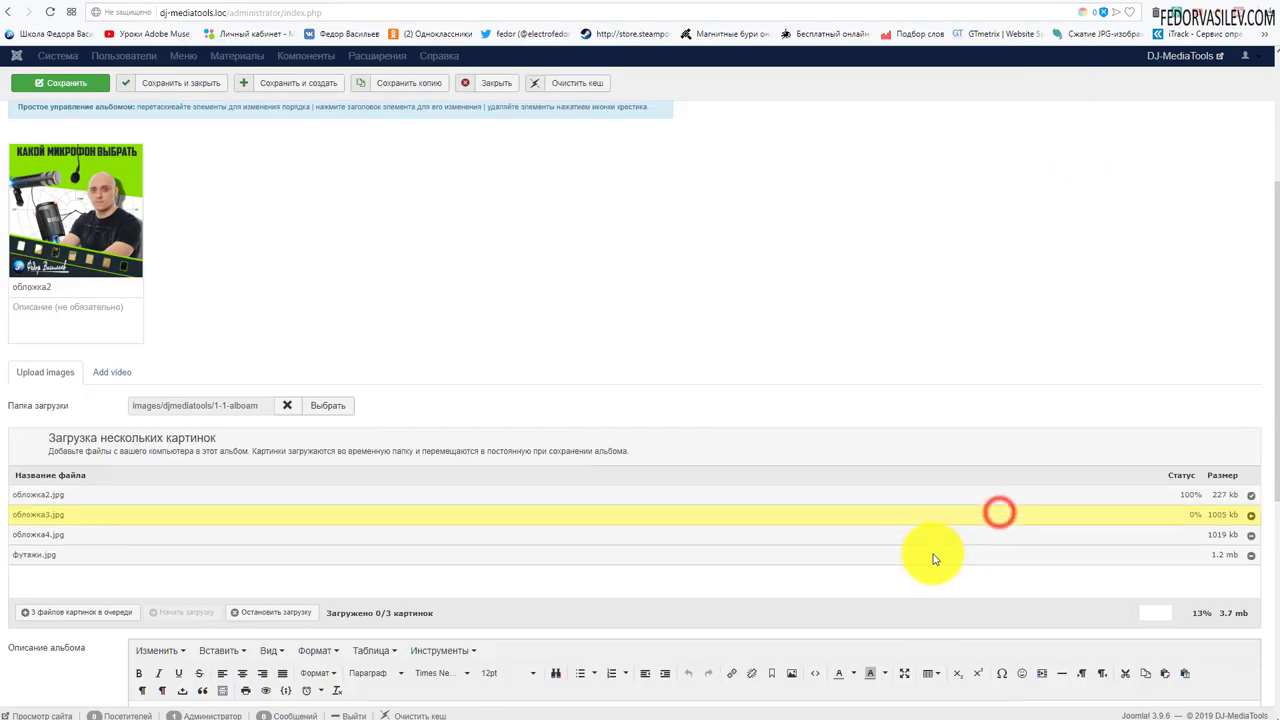
- Enter a trial description under the обложка2 image and remove it
{"action": "left_click", "coordinate": [37, 305]}
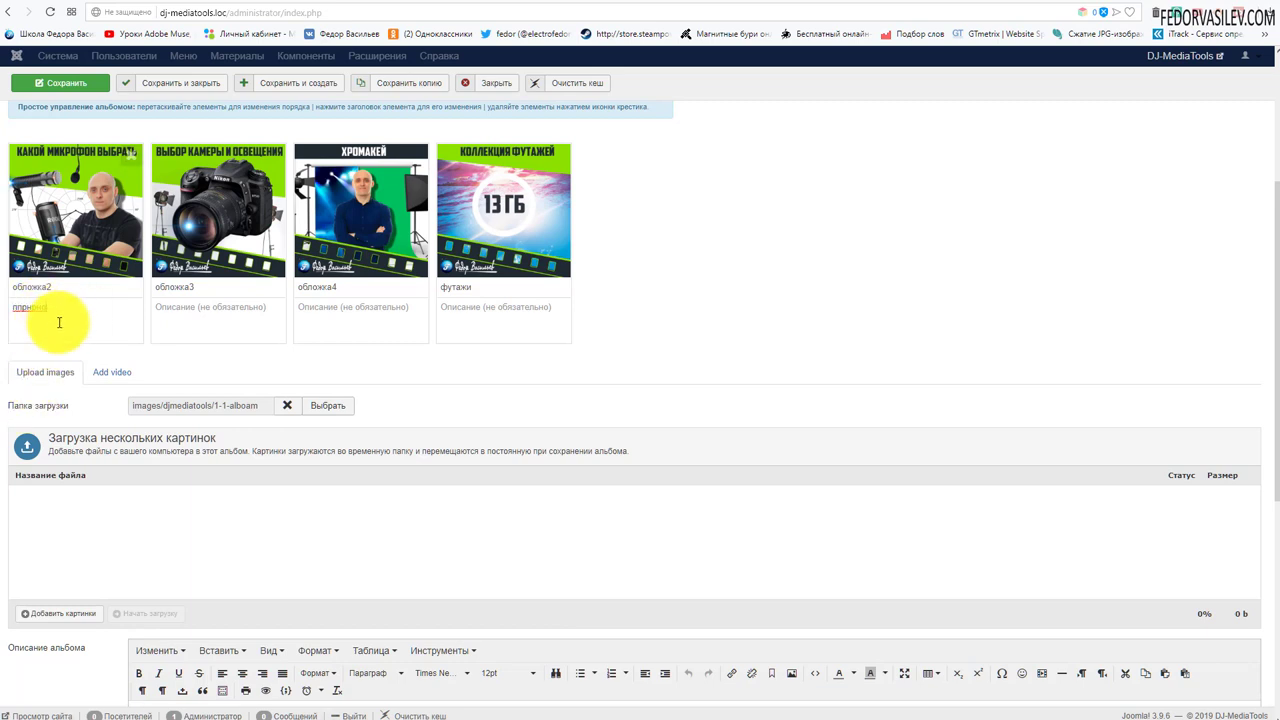
{"action": "left_click_drag", "start_coordinate": [70, 311], "coordinate": [4, 316]}
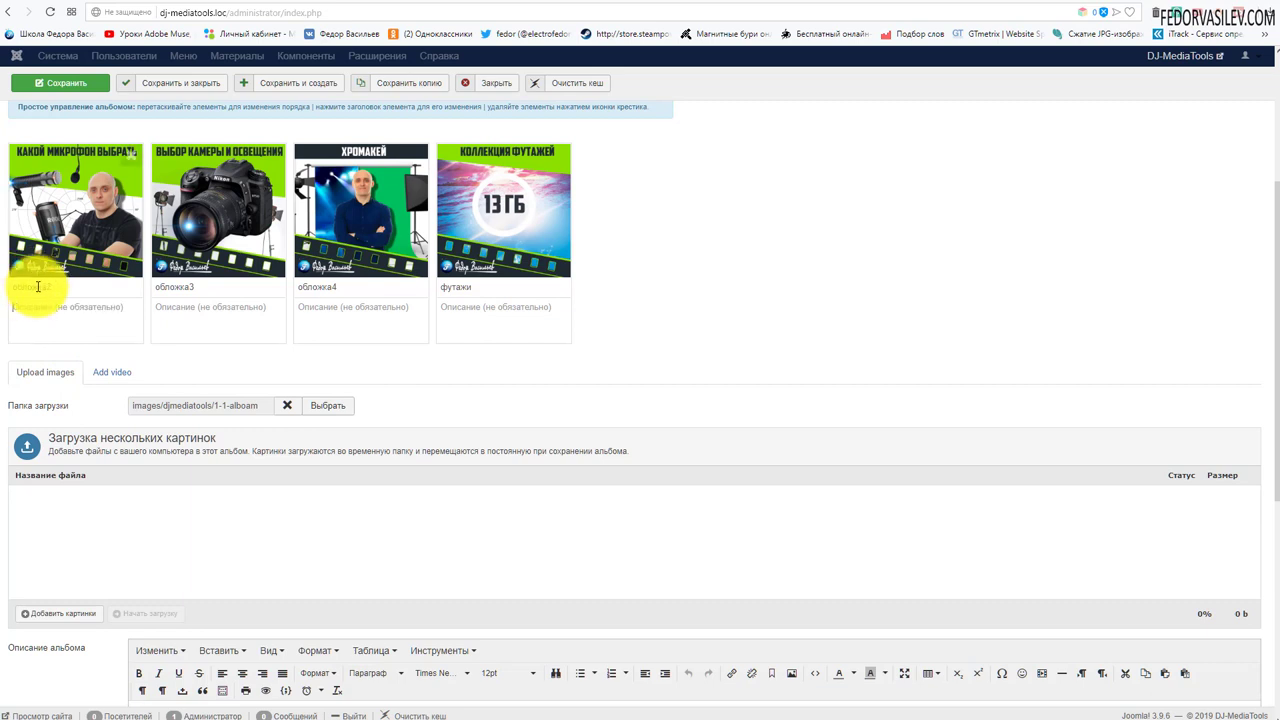
- Reorder the album images to обложка3, обложка2, футажи, обложка4, and save and close the album
{"action": "scroll", "coordinate": [318, 358], "scroll_direction": "up", "scroll_amount": 1}
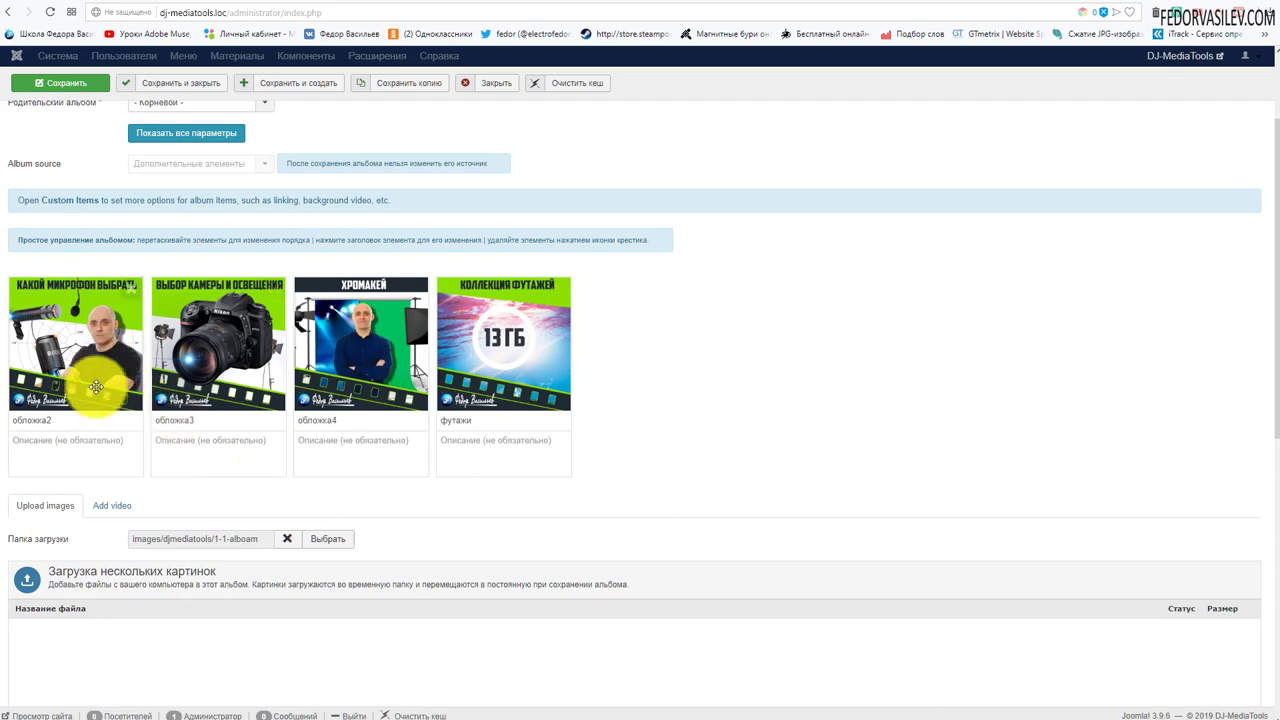
{"action": "left_click_drag", "start_coordinate": [86, 365], "coordinate": [215, 370]}
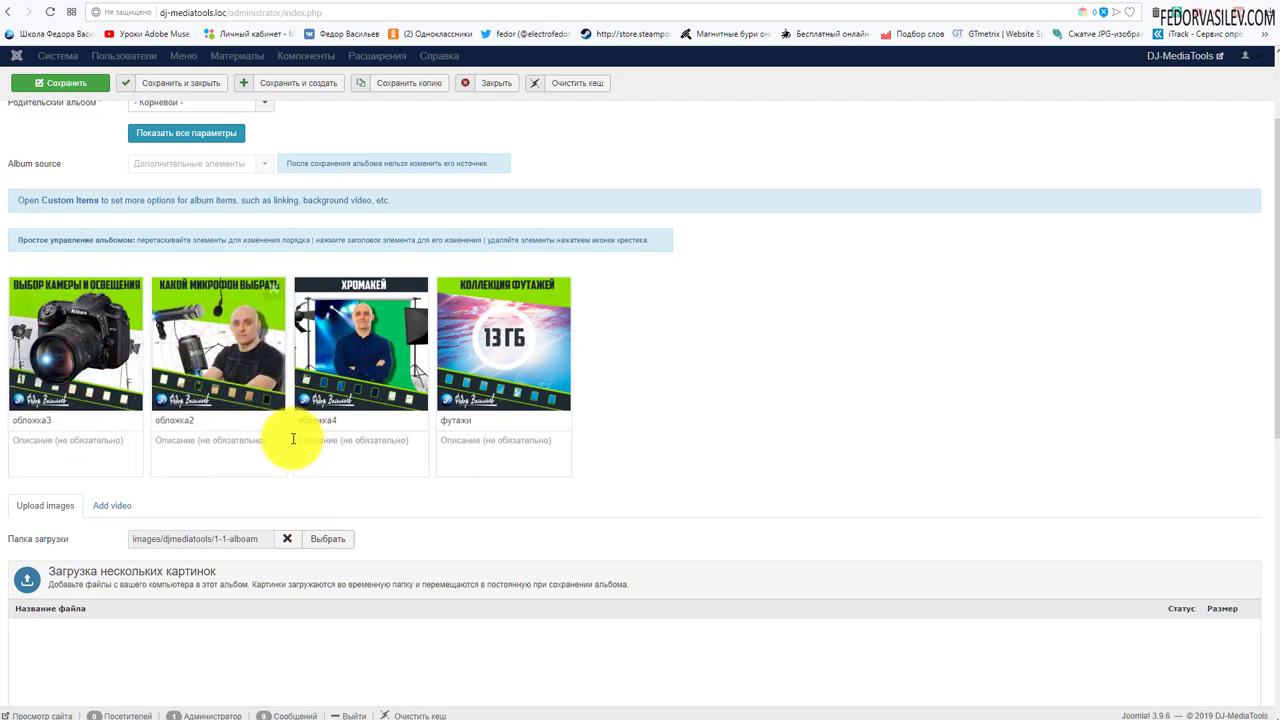
{"action": "left_click_drag", "start_coordinate": [505, 375], "coordinate": [400, 386]}
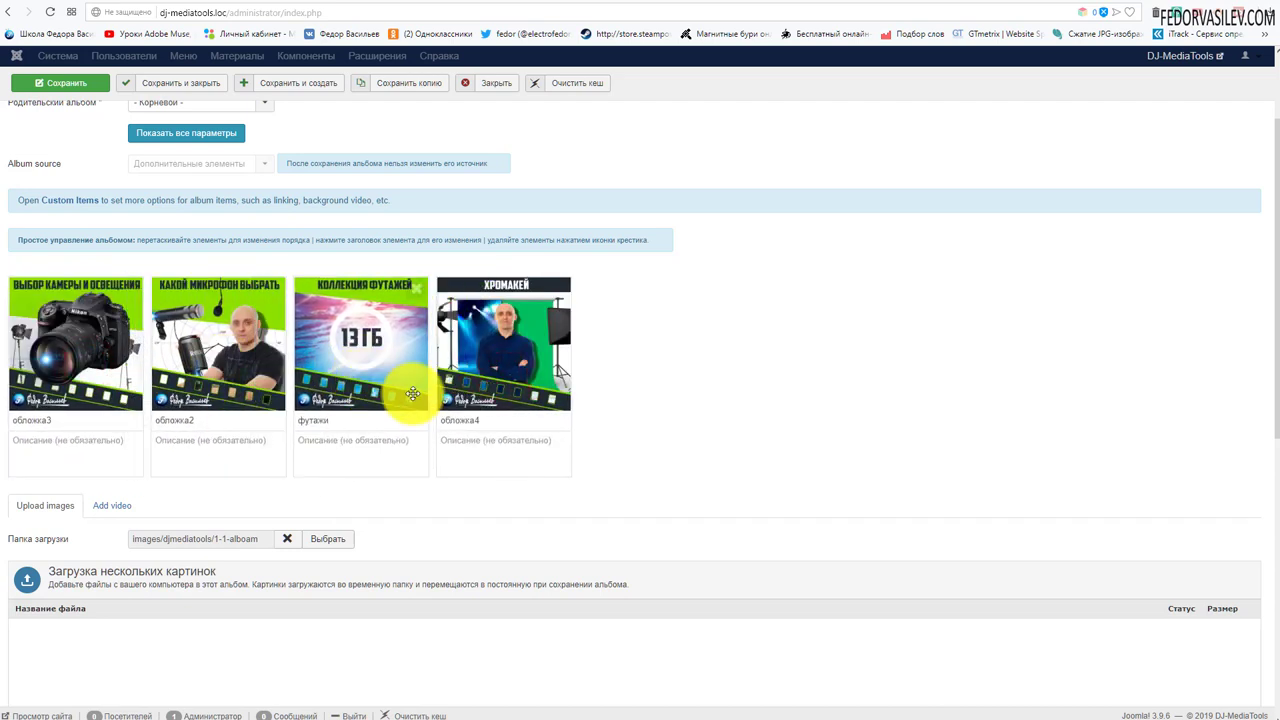
{"action": "scroll", "coordinate": [683, 383], "scroll_direction": "down", "scroll_amount": 3}
{"action": "scroll", "coordinate": [683, 383], "scroll_direction": "up", "scroll_amount": 3}
{"action": "scroll", "coordinate": [720, 363], "scroll_direction": "down", "scroll_amount": 5}
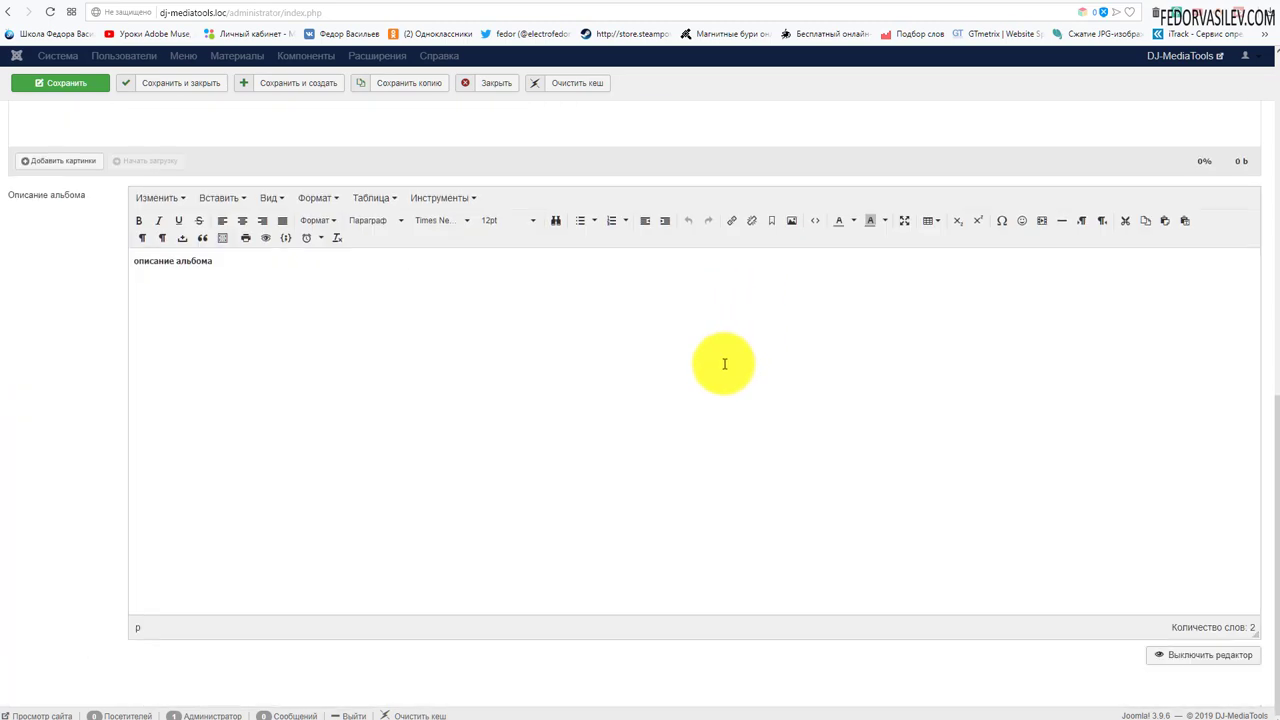
{"action": "scroll", "coordinate": [720, 363], "scroll_direction": "up", "scroll_amount": 7}
{"action": "left_click", "coordinate": [203, 119]}
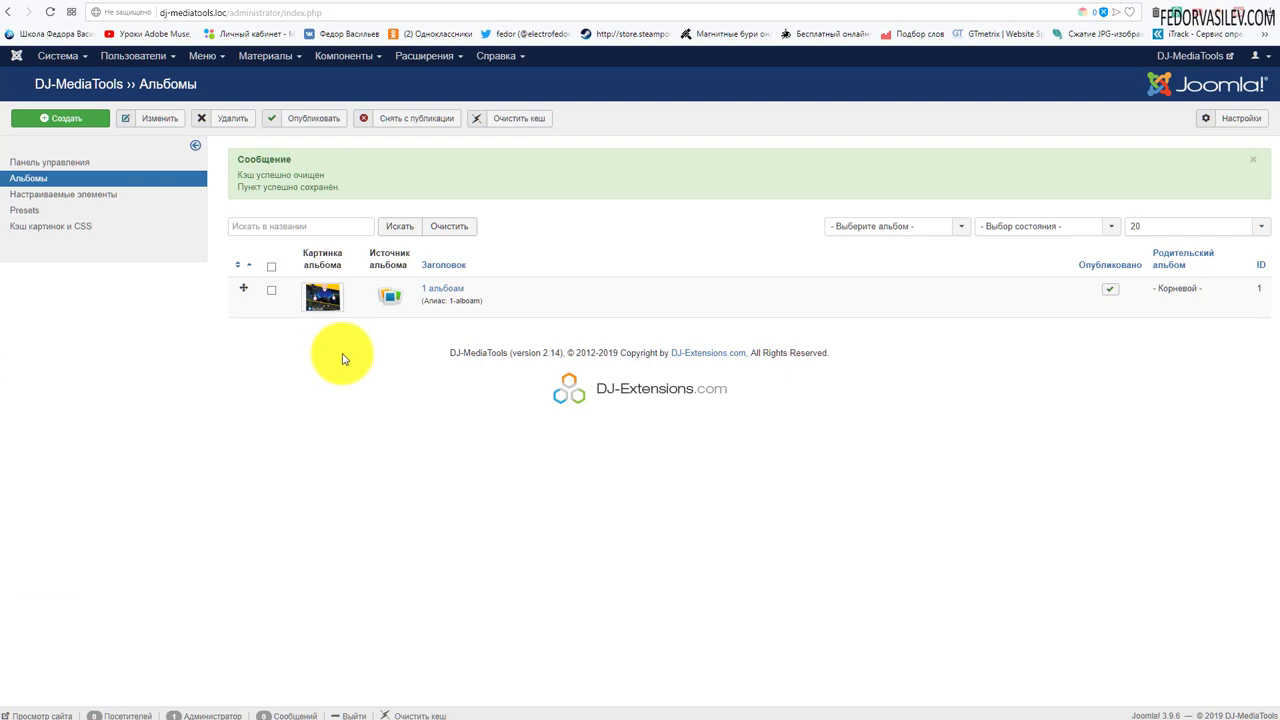
- Open the unpublished site modules, examine the DJ-MediaTools Albums Grid module's settings, and return to the module list
{"action": "left_click", "coordinate": [422, 55]}
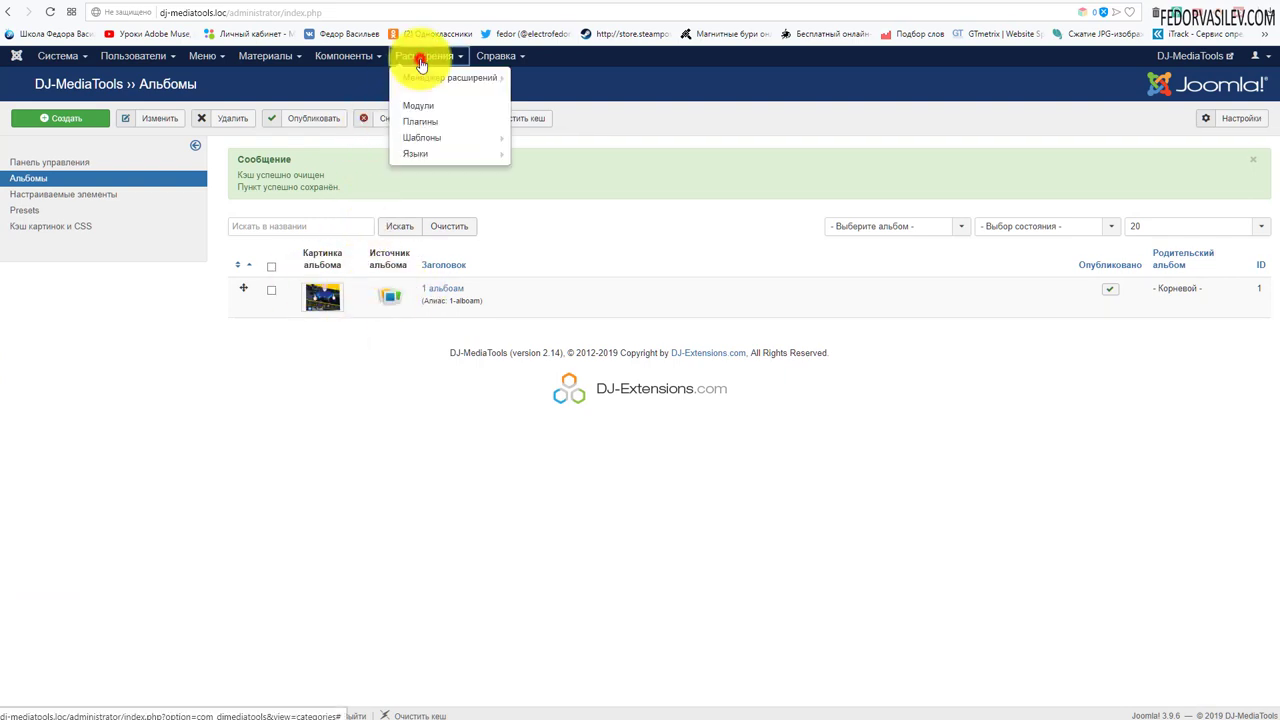
{"action": "left_click", "coordinate": [429, 110]}
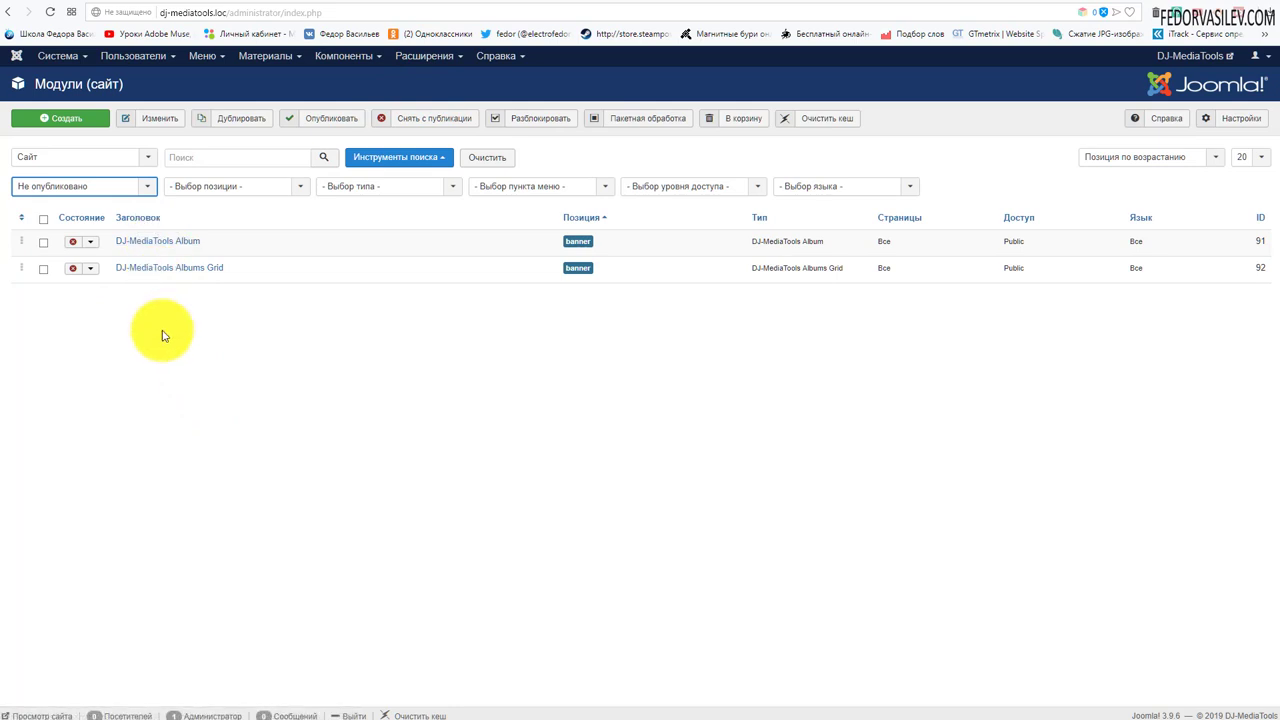
{"action": "left_click", "coordinate": [167, 269]}
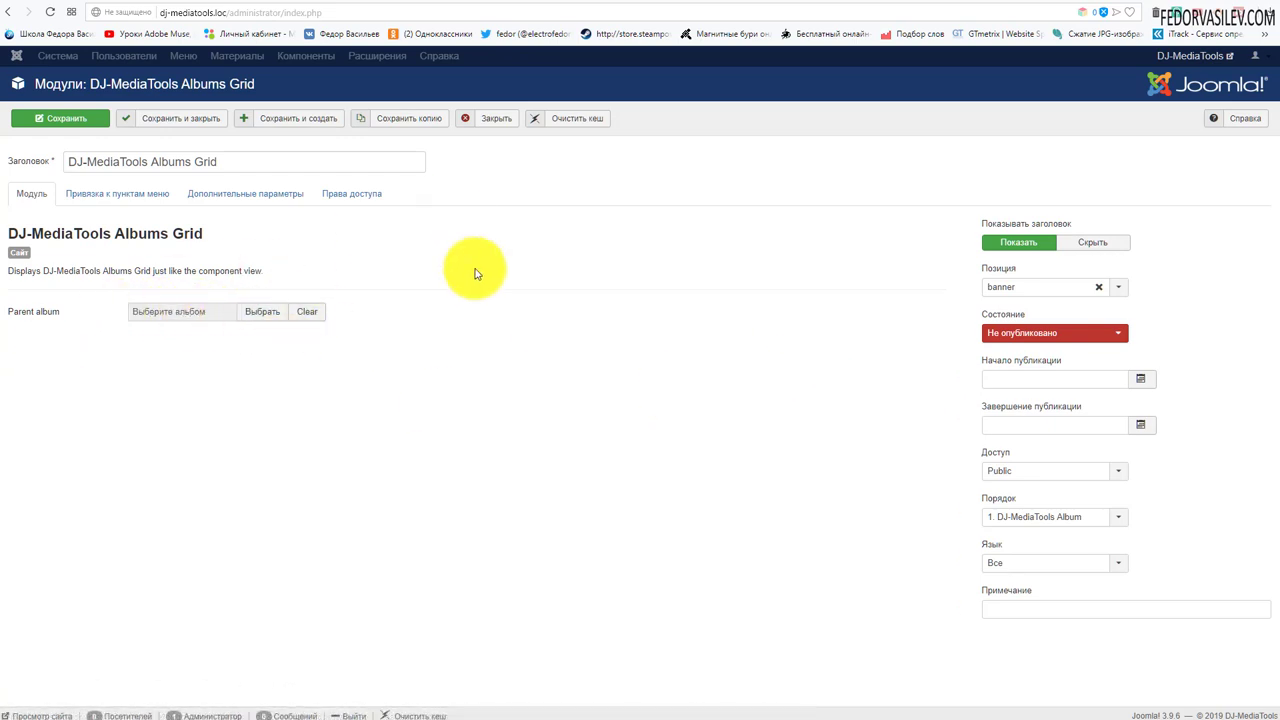
{"action": "left_click", "coordinate": [88, 195]}
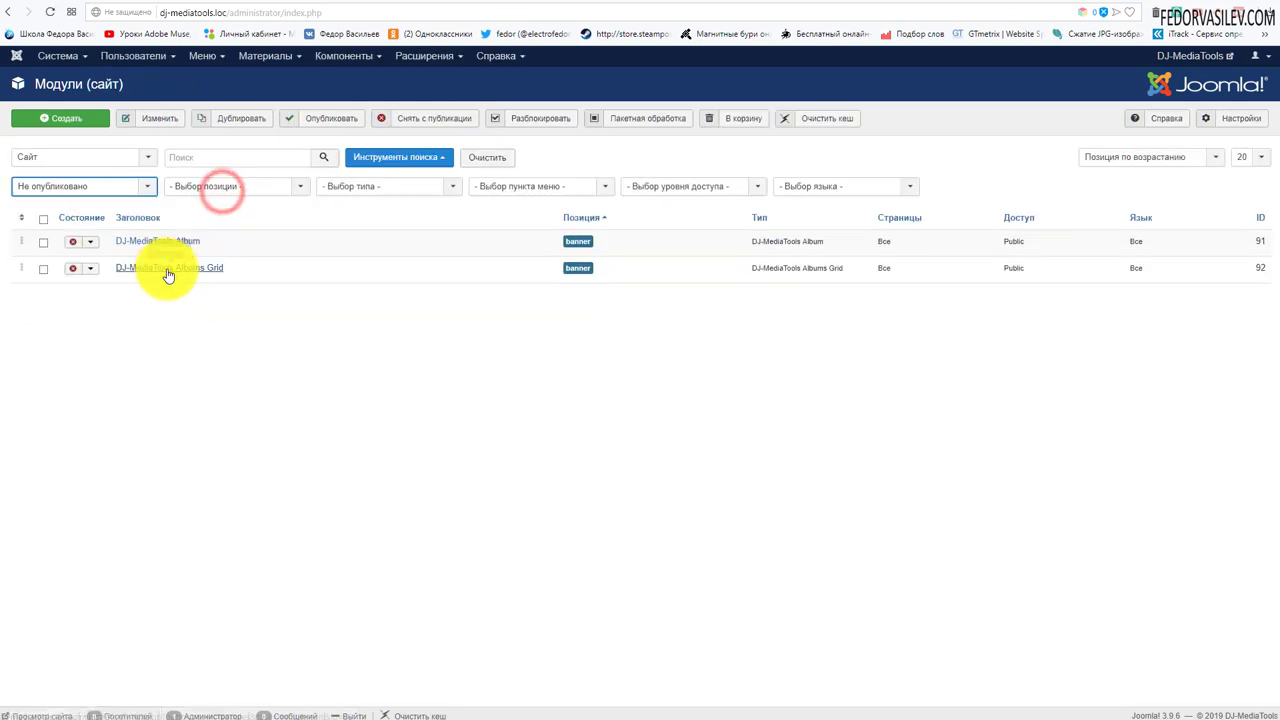
- Open the DJ-MediaTools Album module, set its state to Опубликовано and hide its title
{"action": "triple_click", "coordinate": [221, 238]}
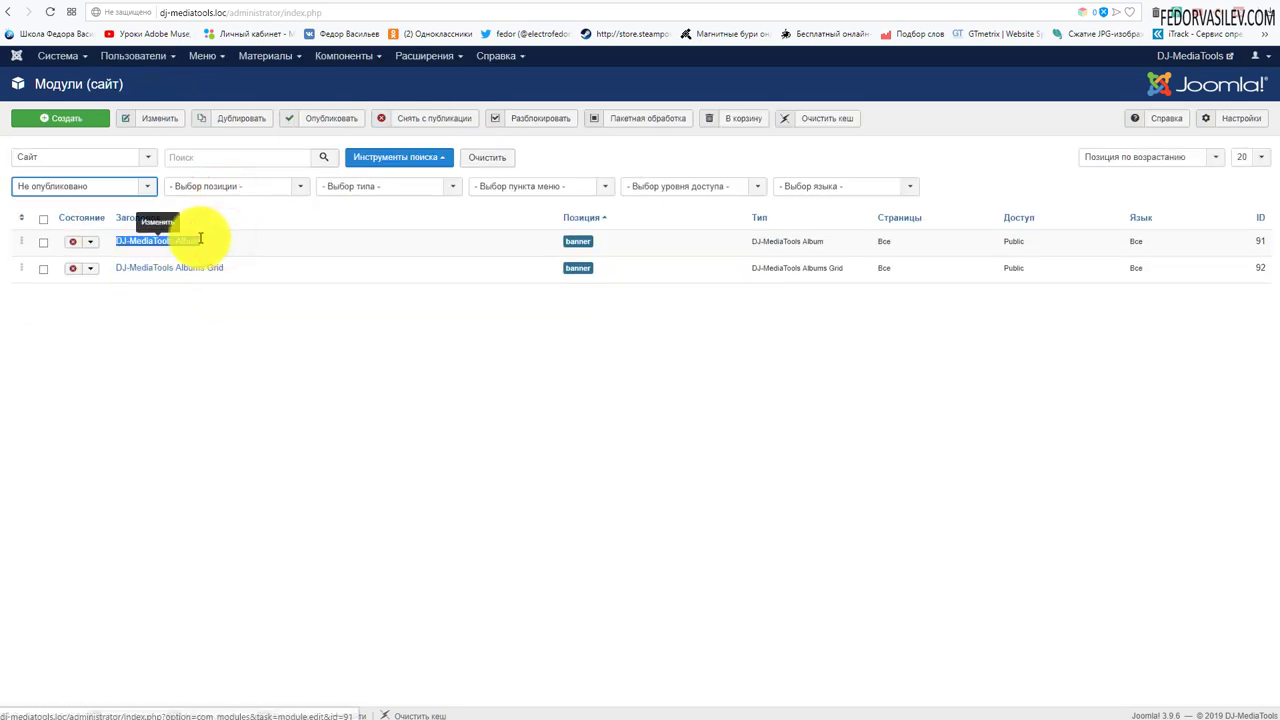
{"action": "left_click", "coordinate": [232, 330]}
{"action": "left_click", "coordinate": [168, 242]}
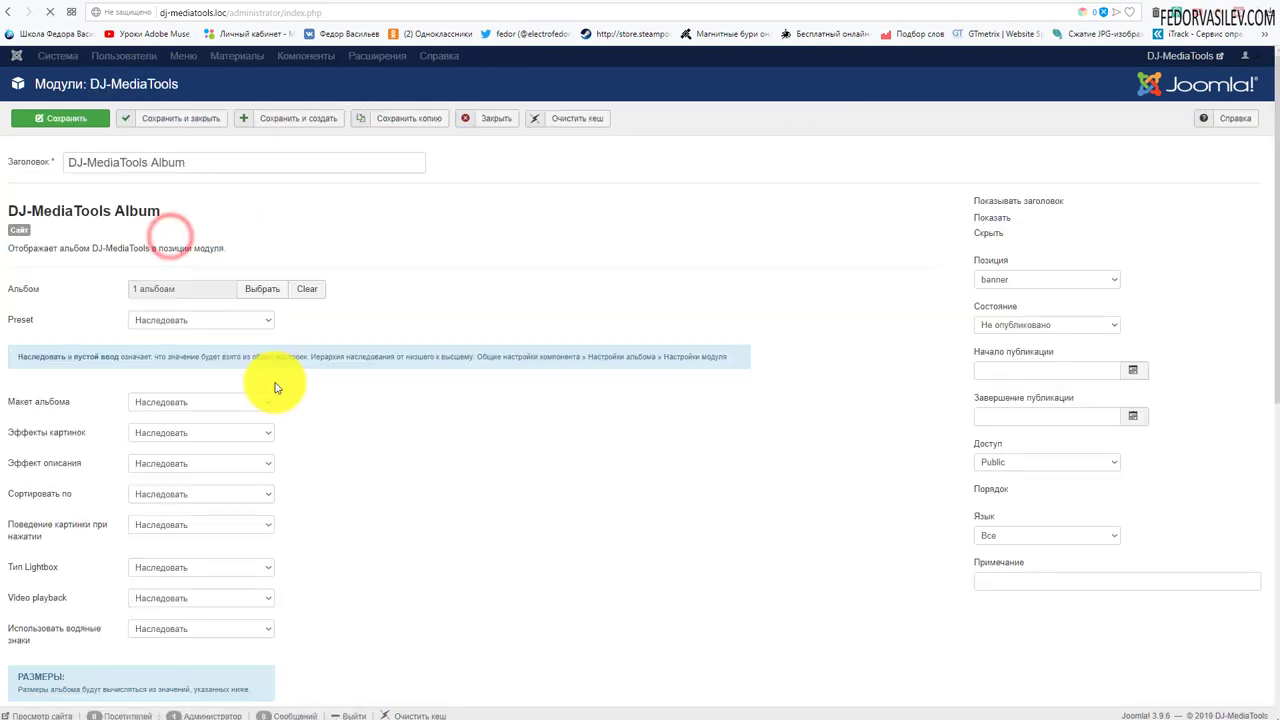
{"action": "left_click", "coordinate": [1031, 335]}
{"action": "left_click", "coordinate": [1014, 348]}
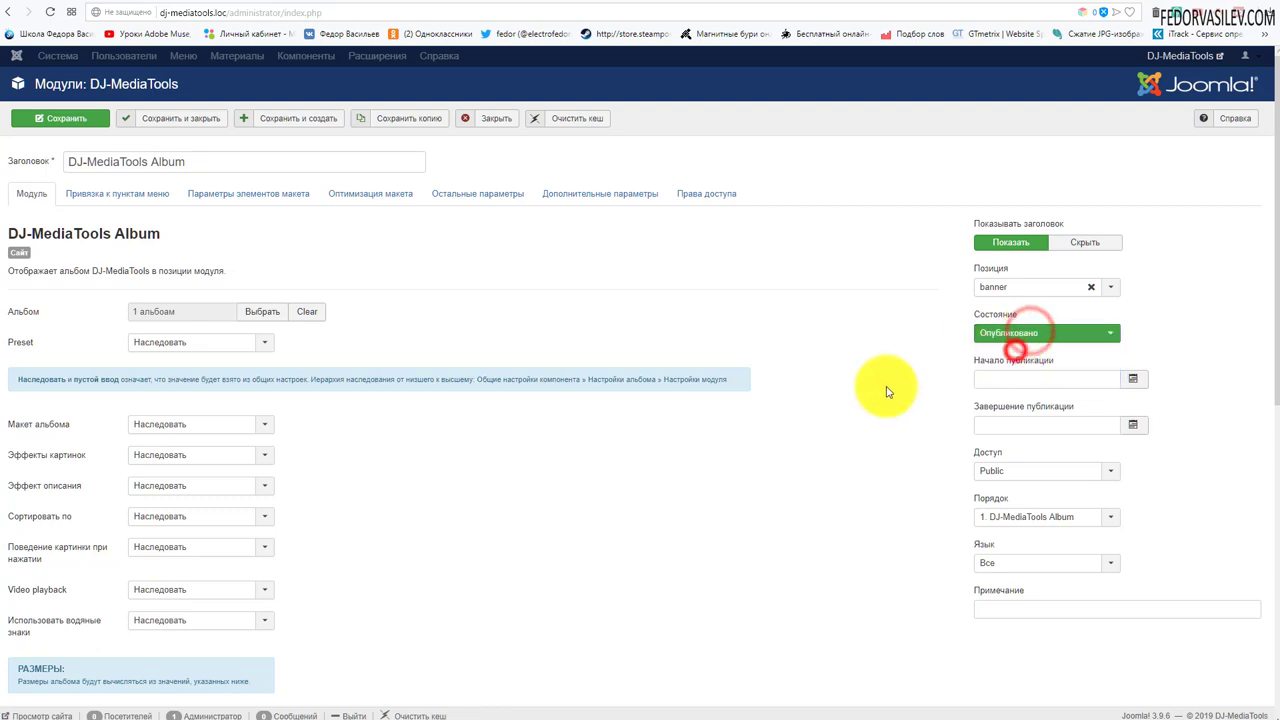
{"action": "left_click", "coordinate": [1097, 242]}
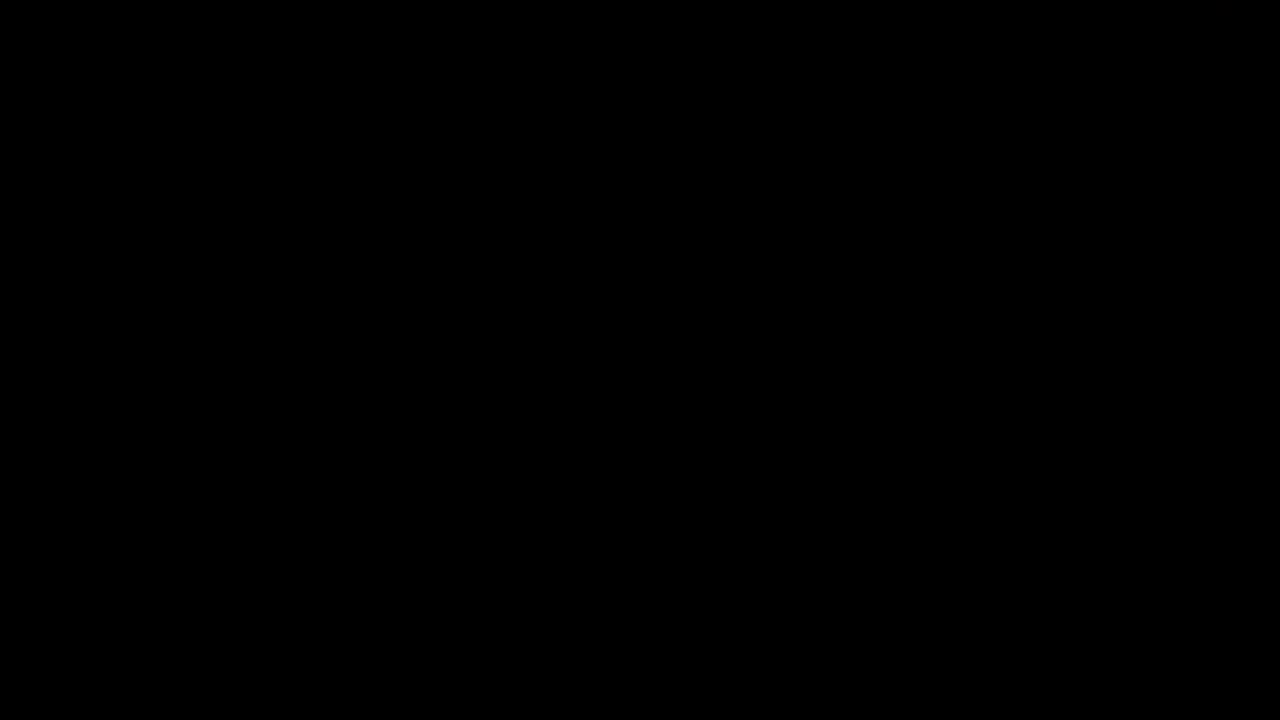